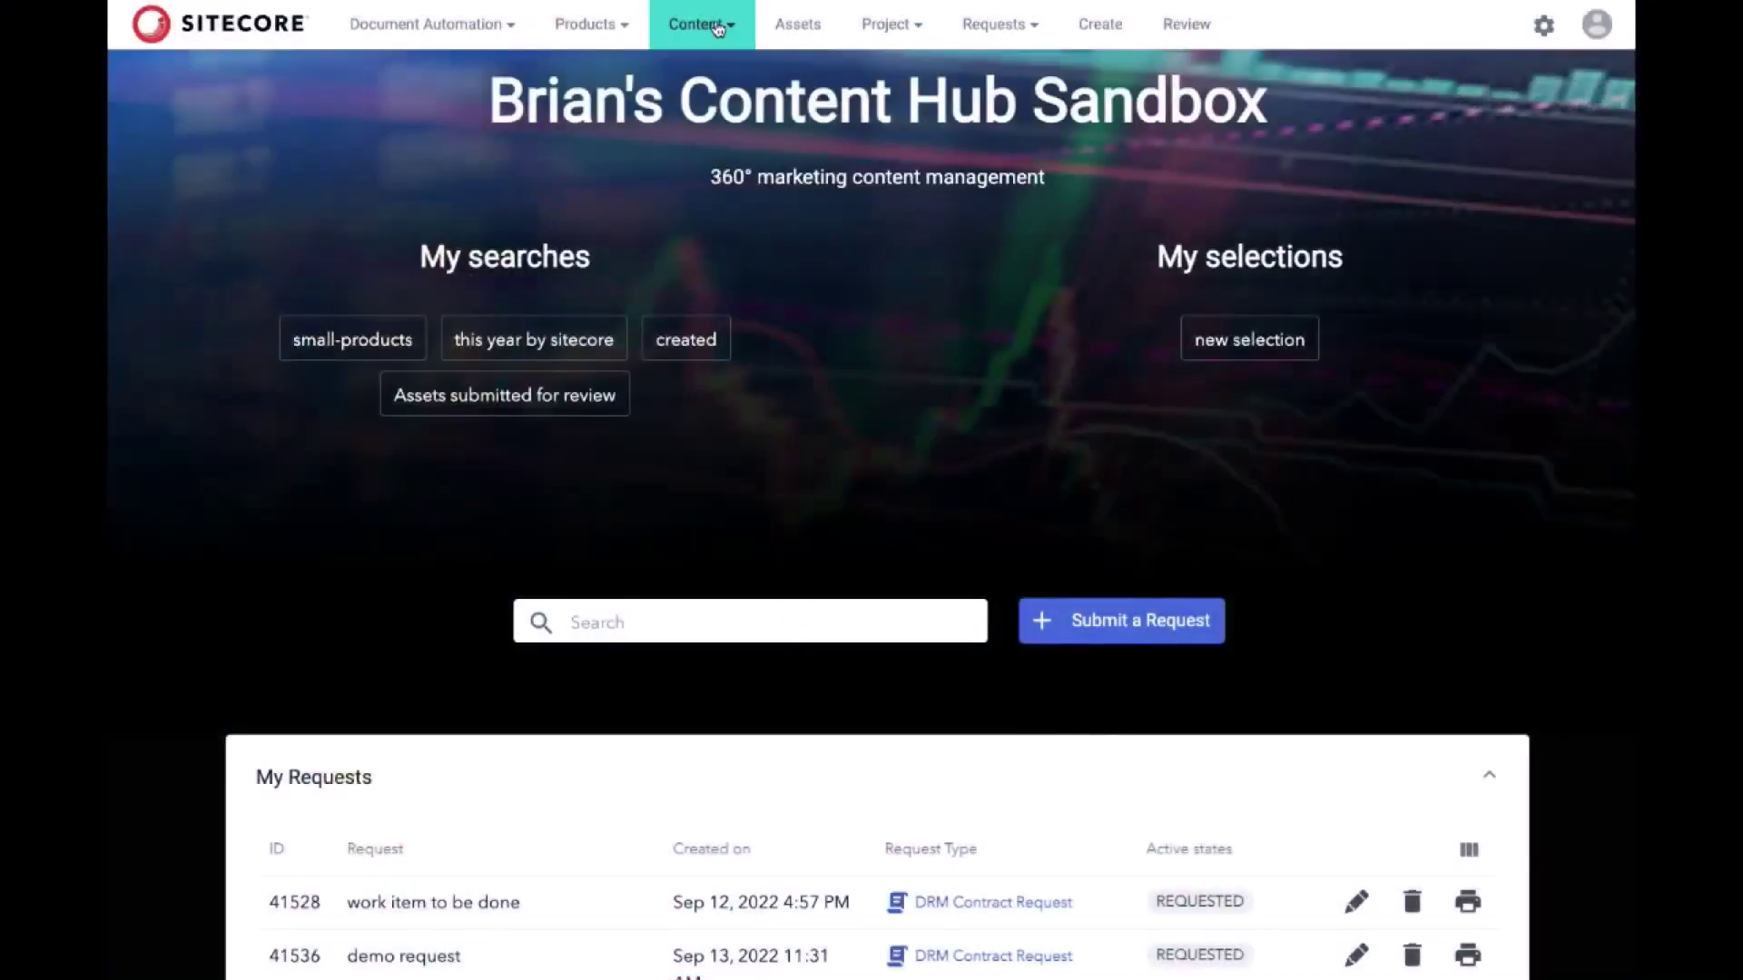
Open the Content menu from the sandbox home page's top navigation.
left_click(717, 27)
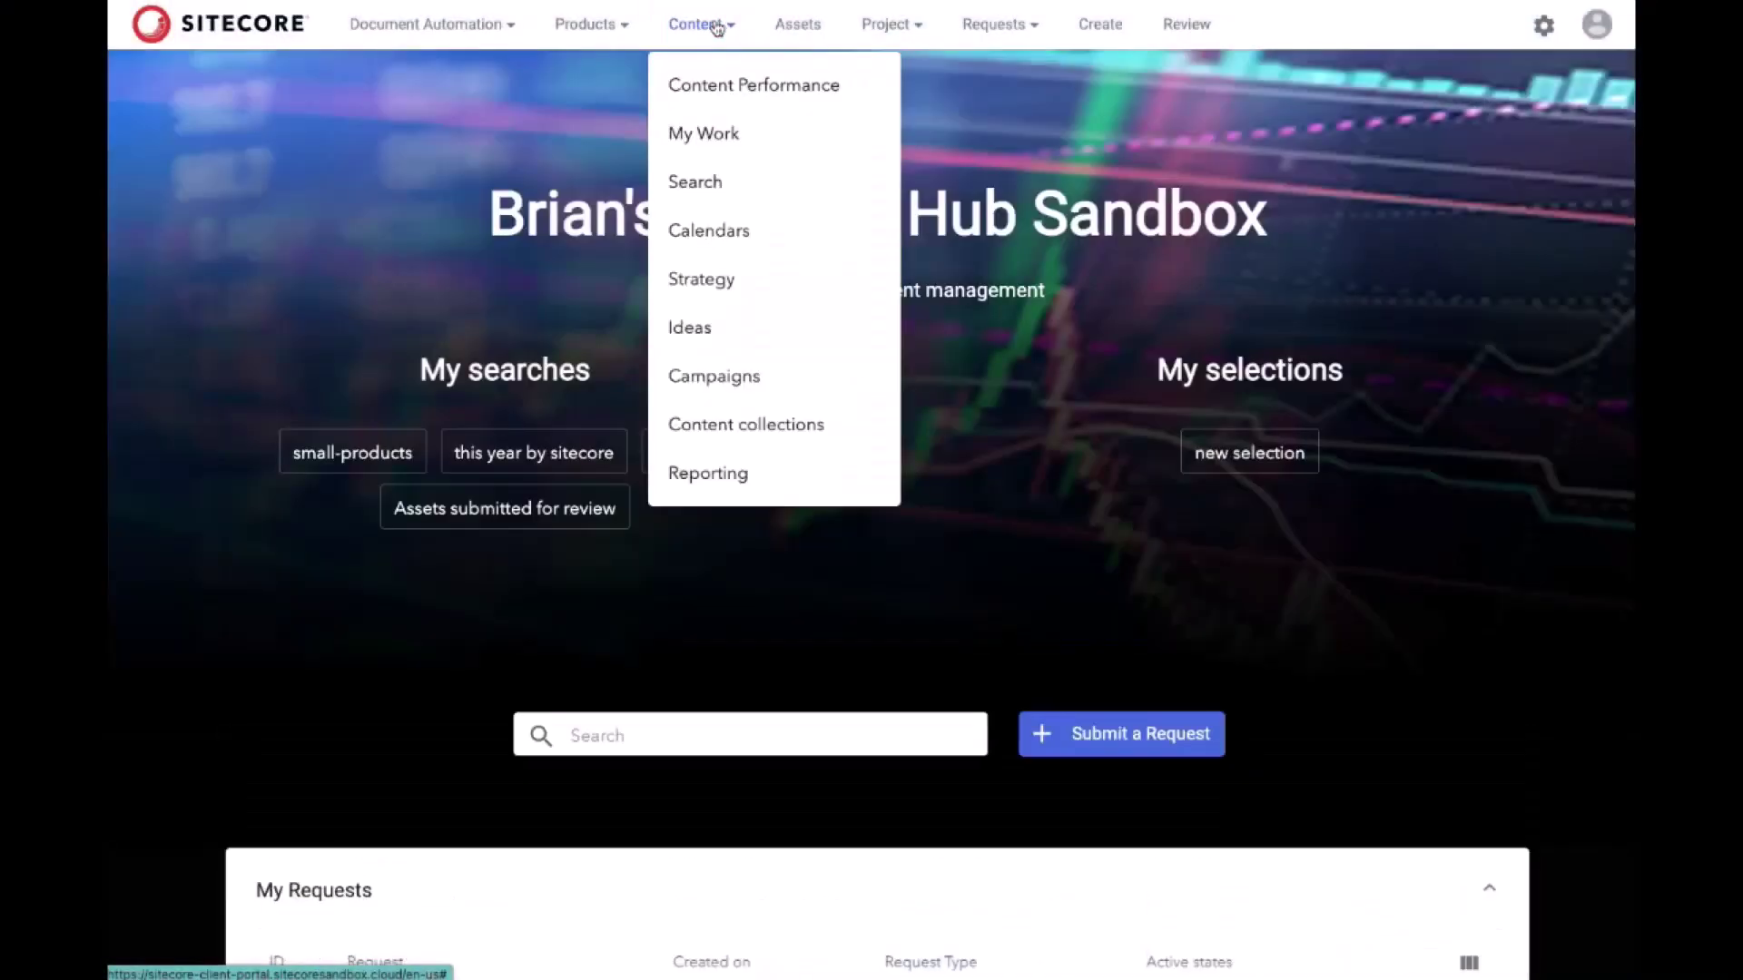
Open the existing draft of the 'insta post about my favorite joggers' promo from content search.
left_click(716, 179)
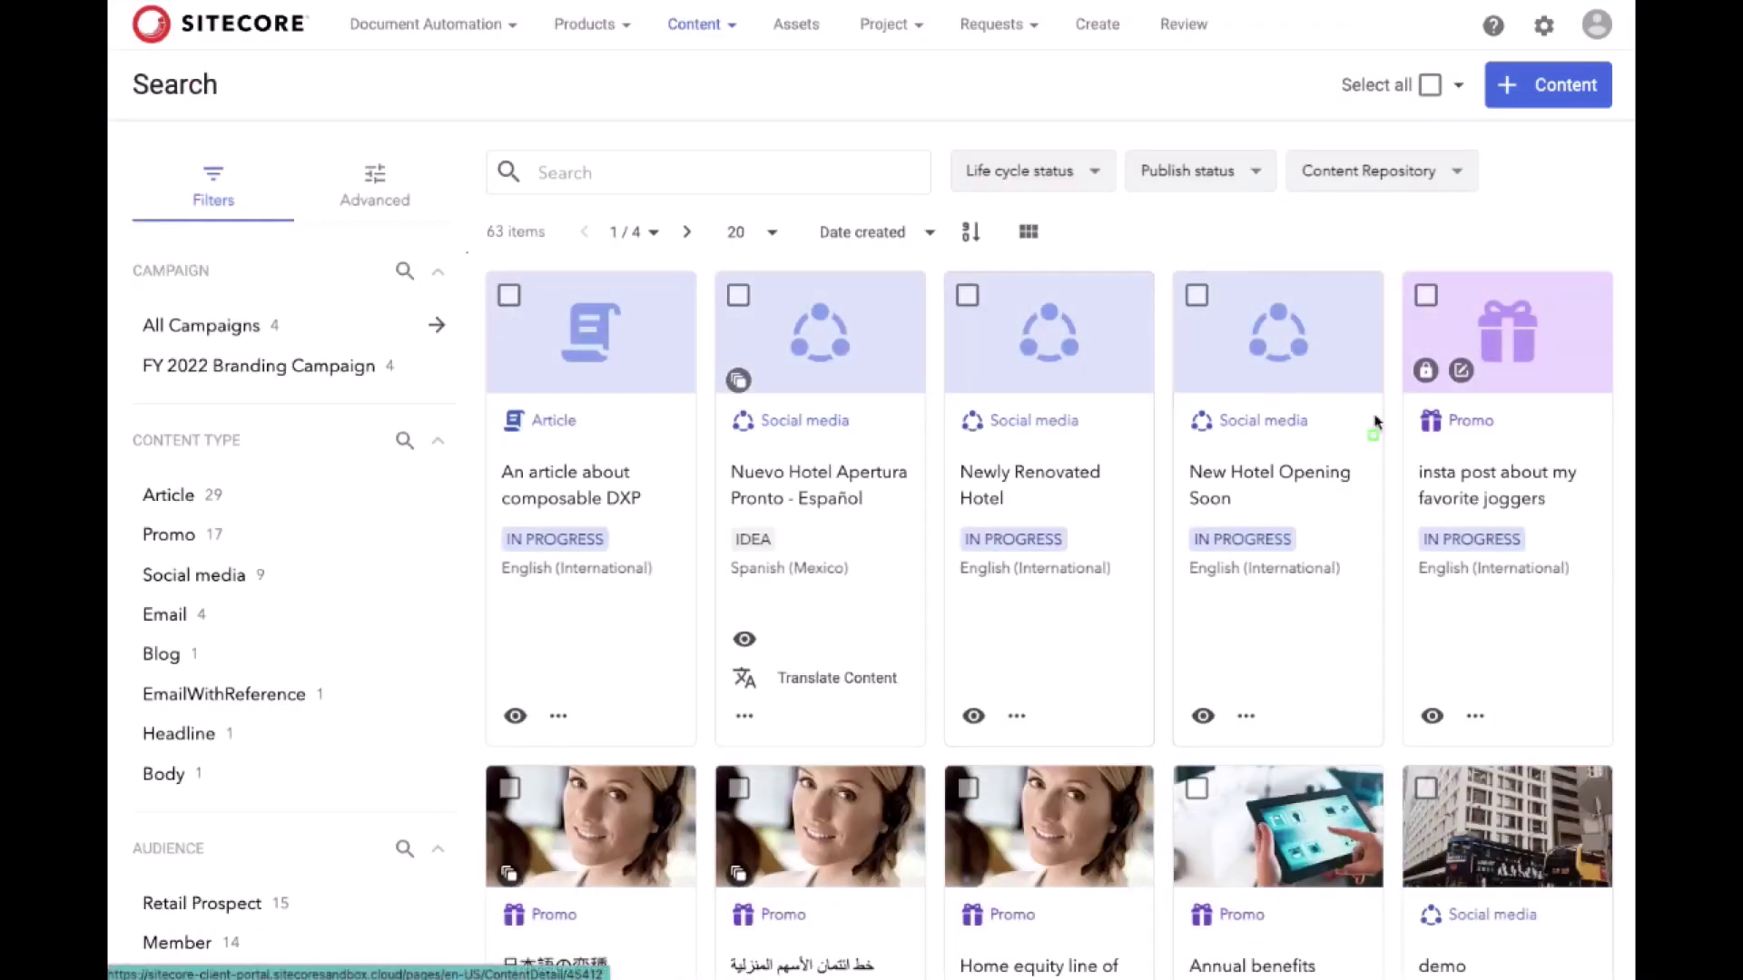
mouse_move(1407, 453)
left_mouse_down()
mouse_move(1591, 569)
mouse_move(1597, 596)
left_mouse_up()
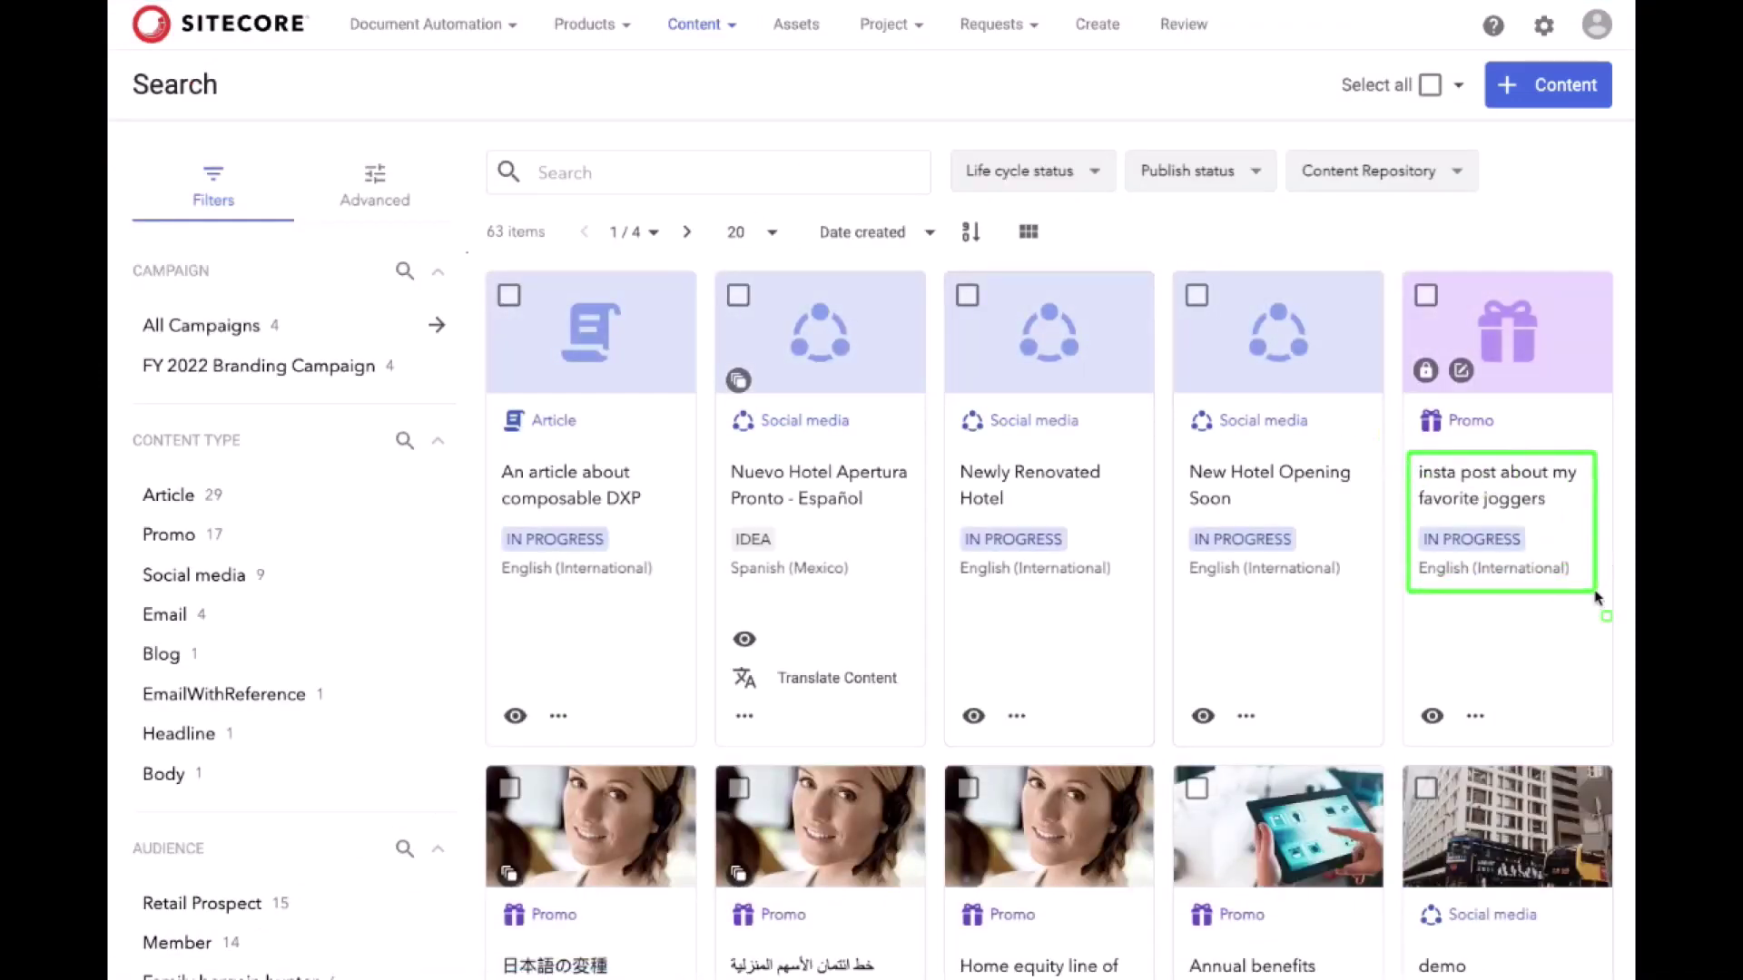
left_click(1479, 485)
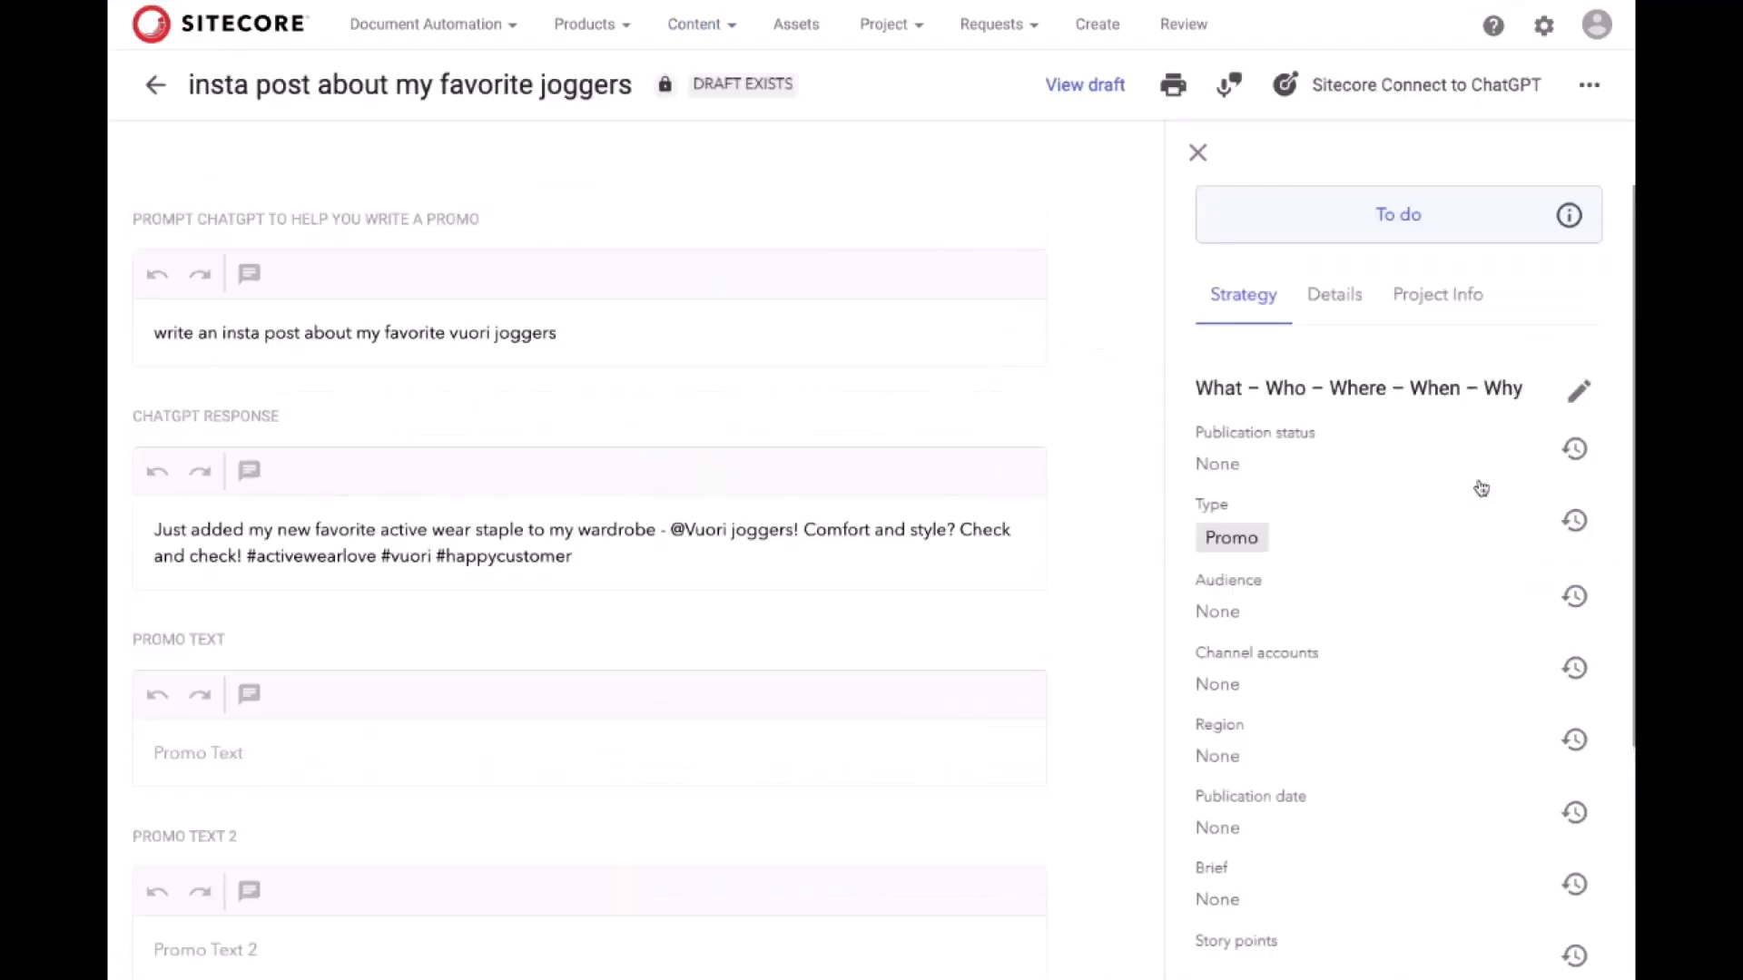
left_click_drag(648, 64, 819, 118)
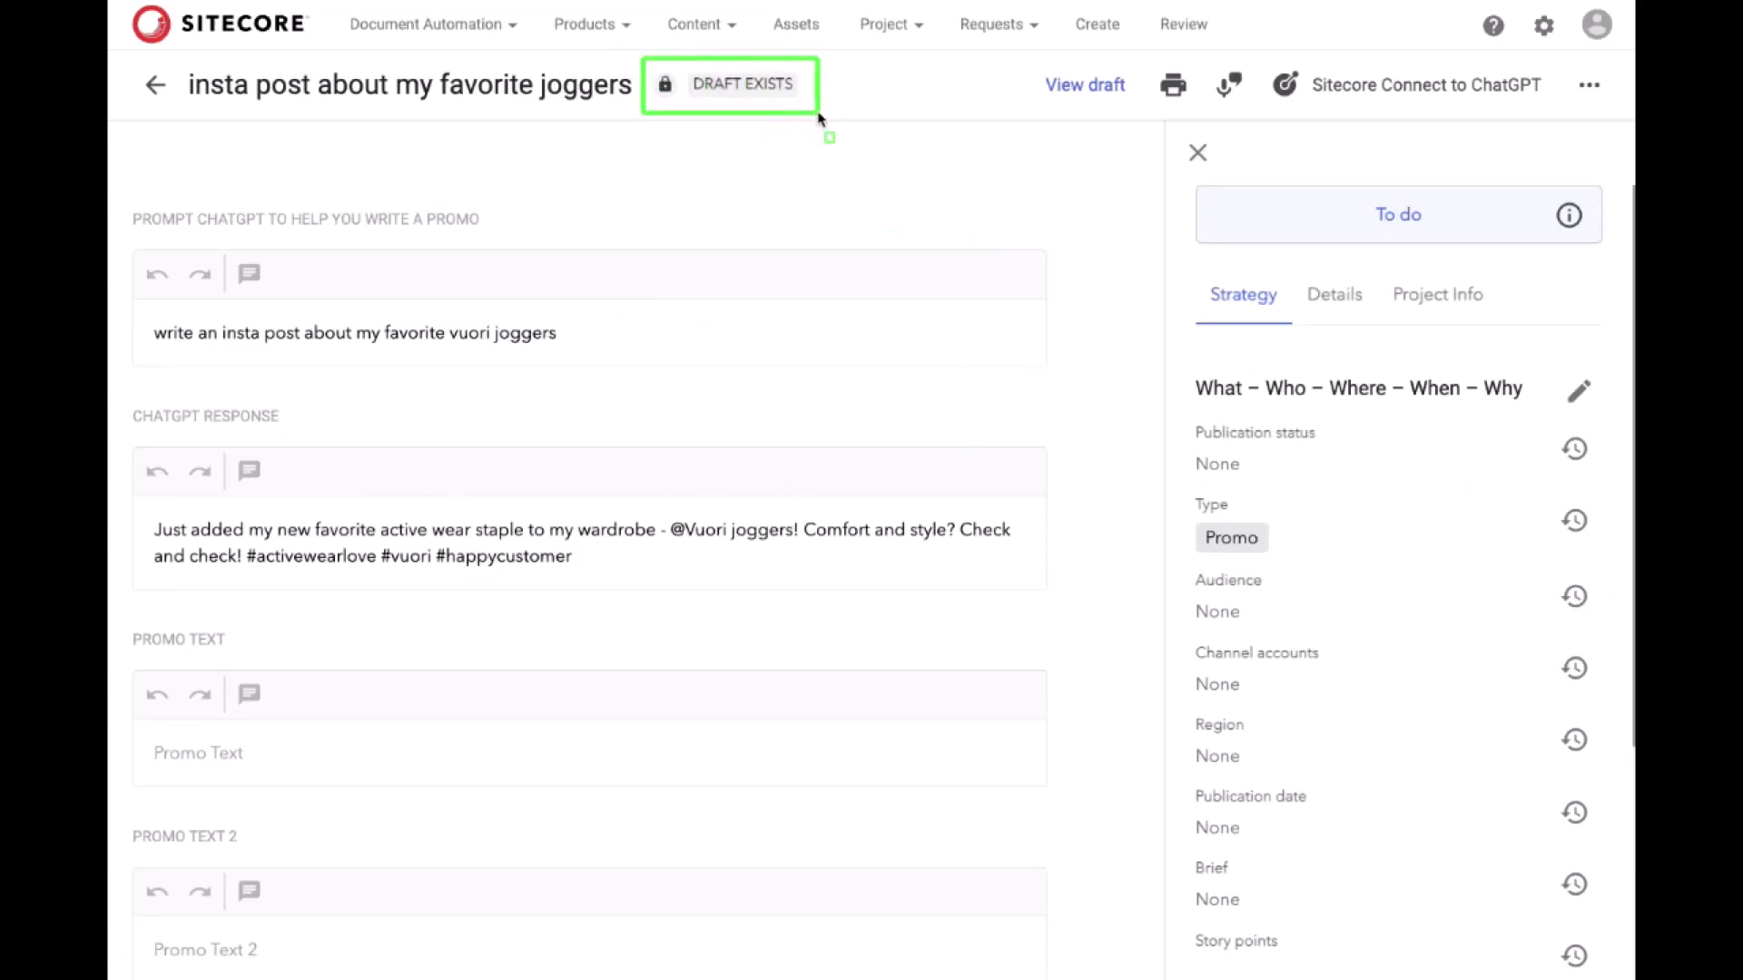
left_click(1063, 87)
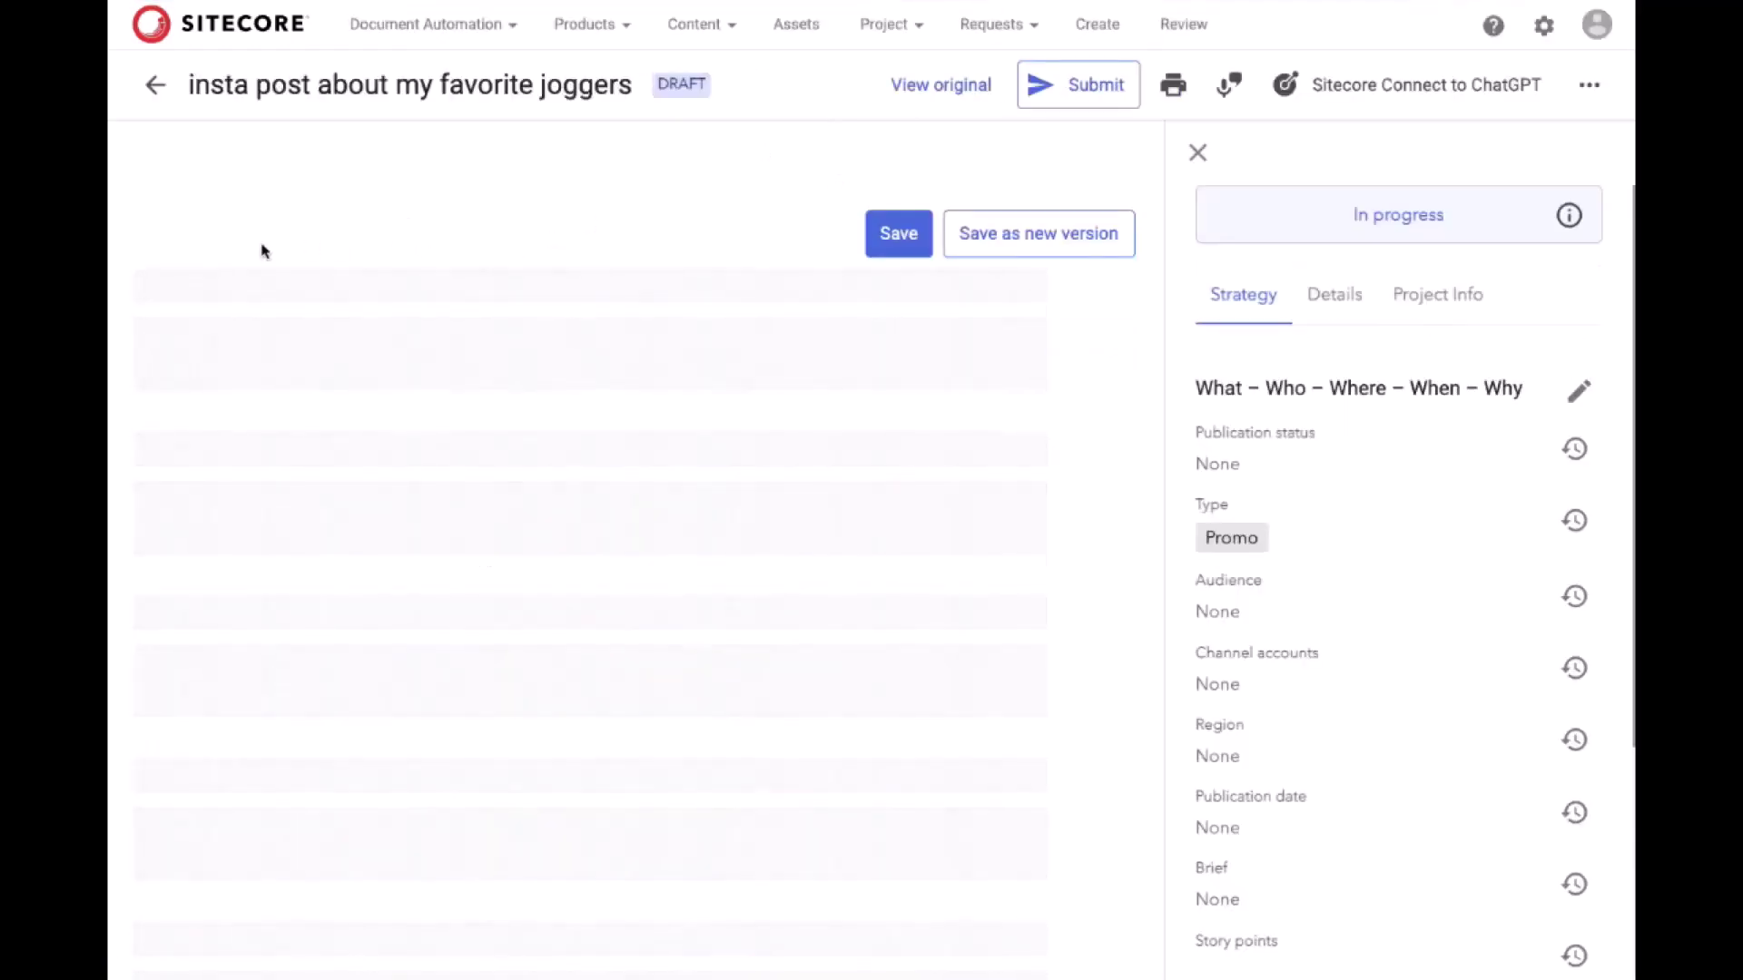
Fill the promo's ChatGPT prompt field with the suggested joggers prompt.
left_click(171, 395)
type("www")
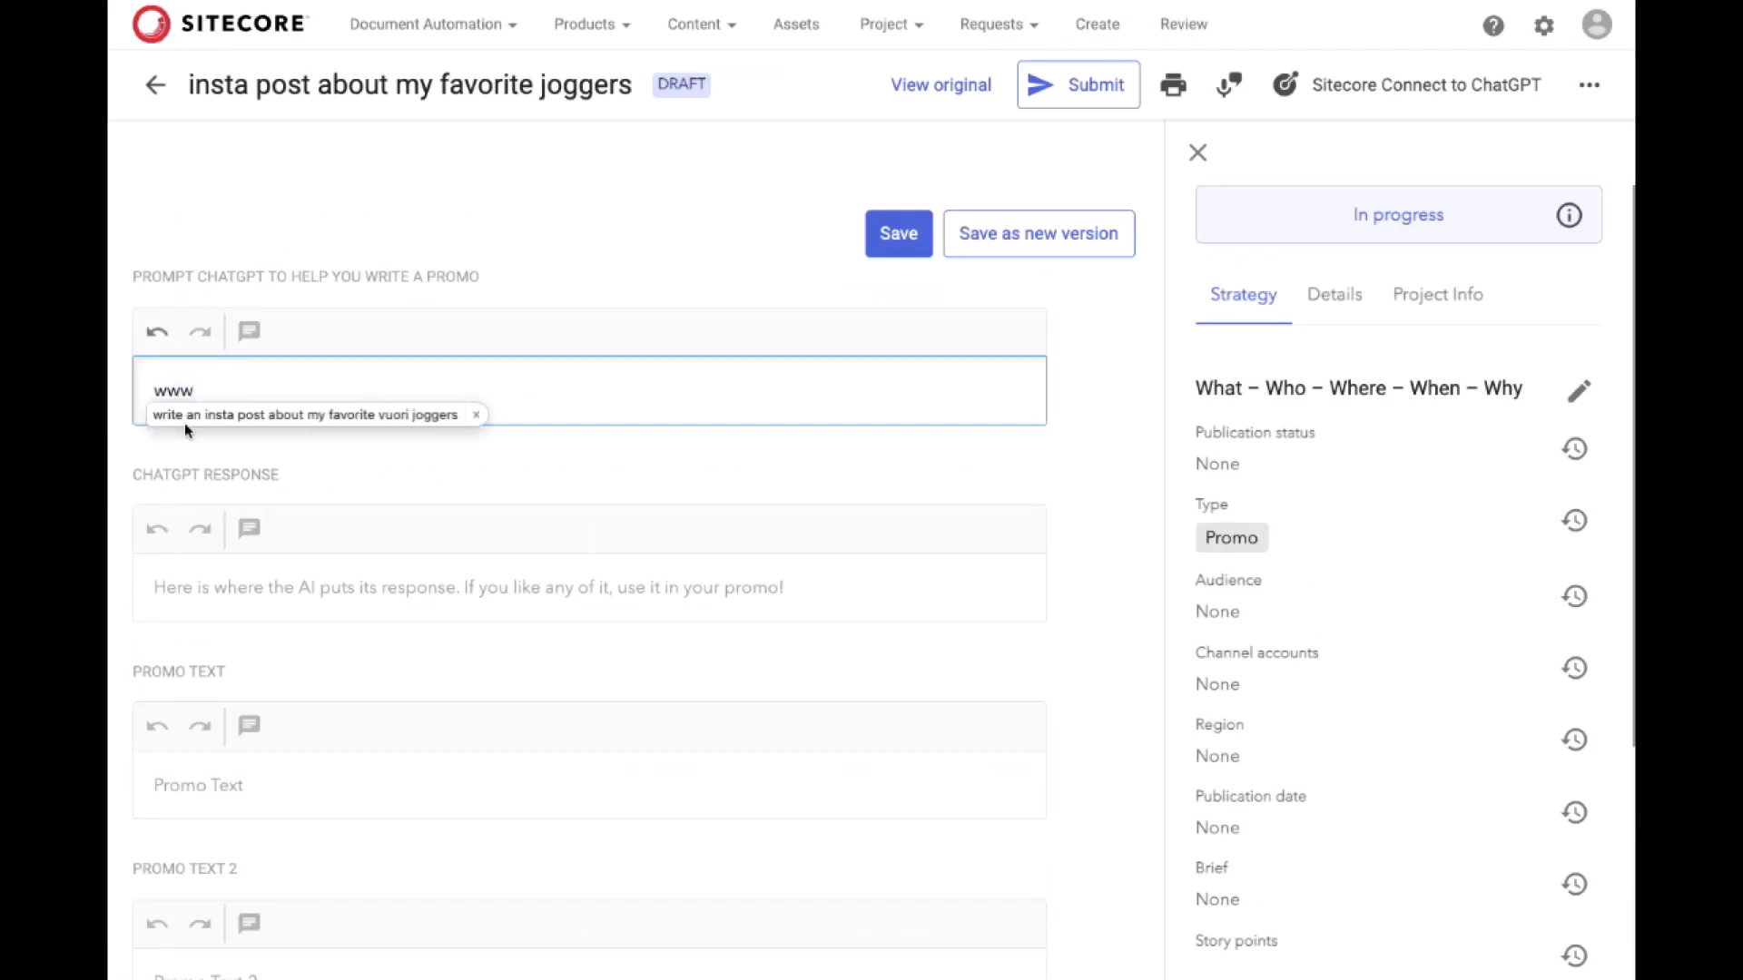
left_click(183, 416)
Save the promo draft, send it to ChatGPT, then save the composable DXP article.
left_click(871, 254)
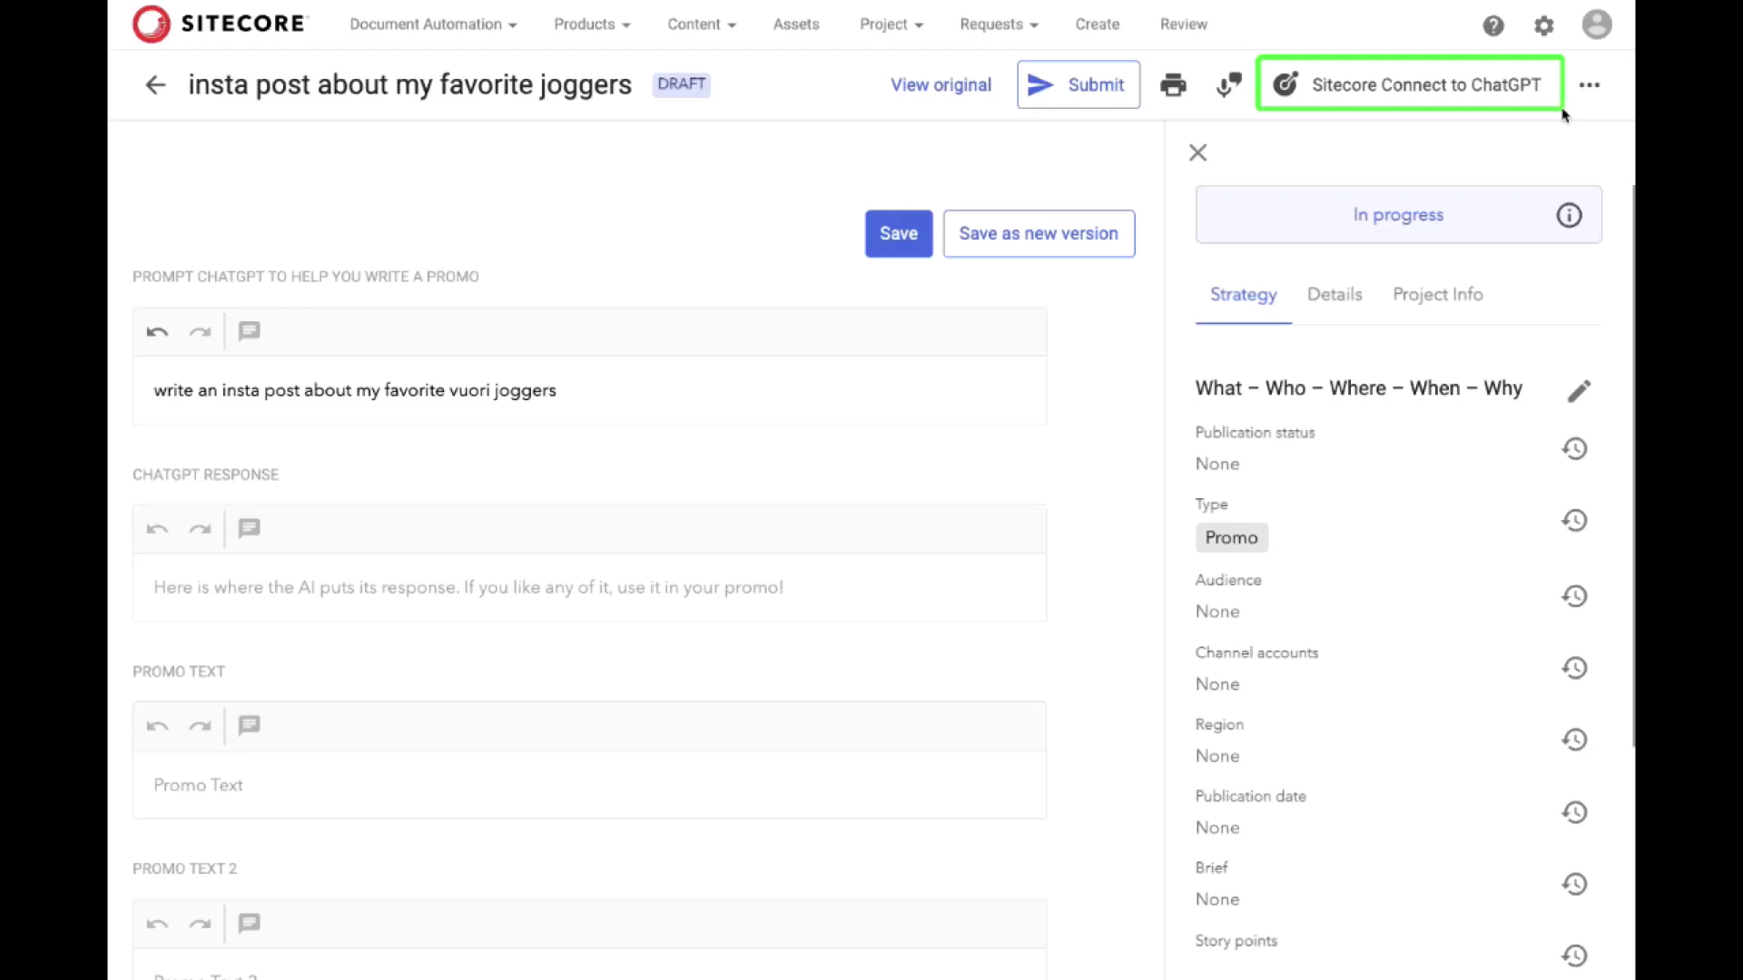
left_click(1418, 87)
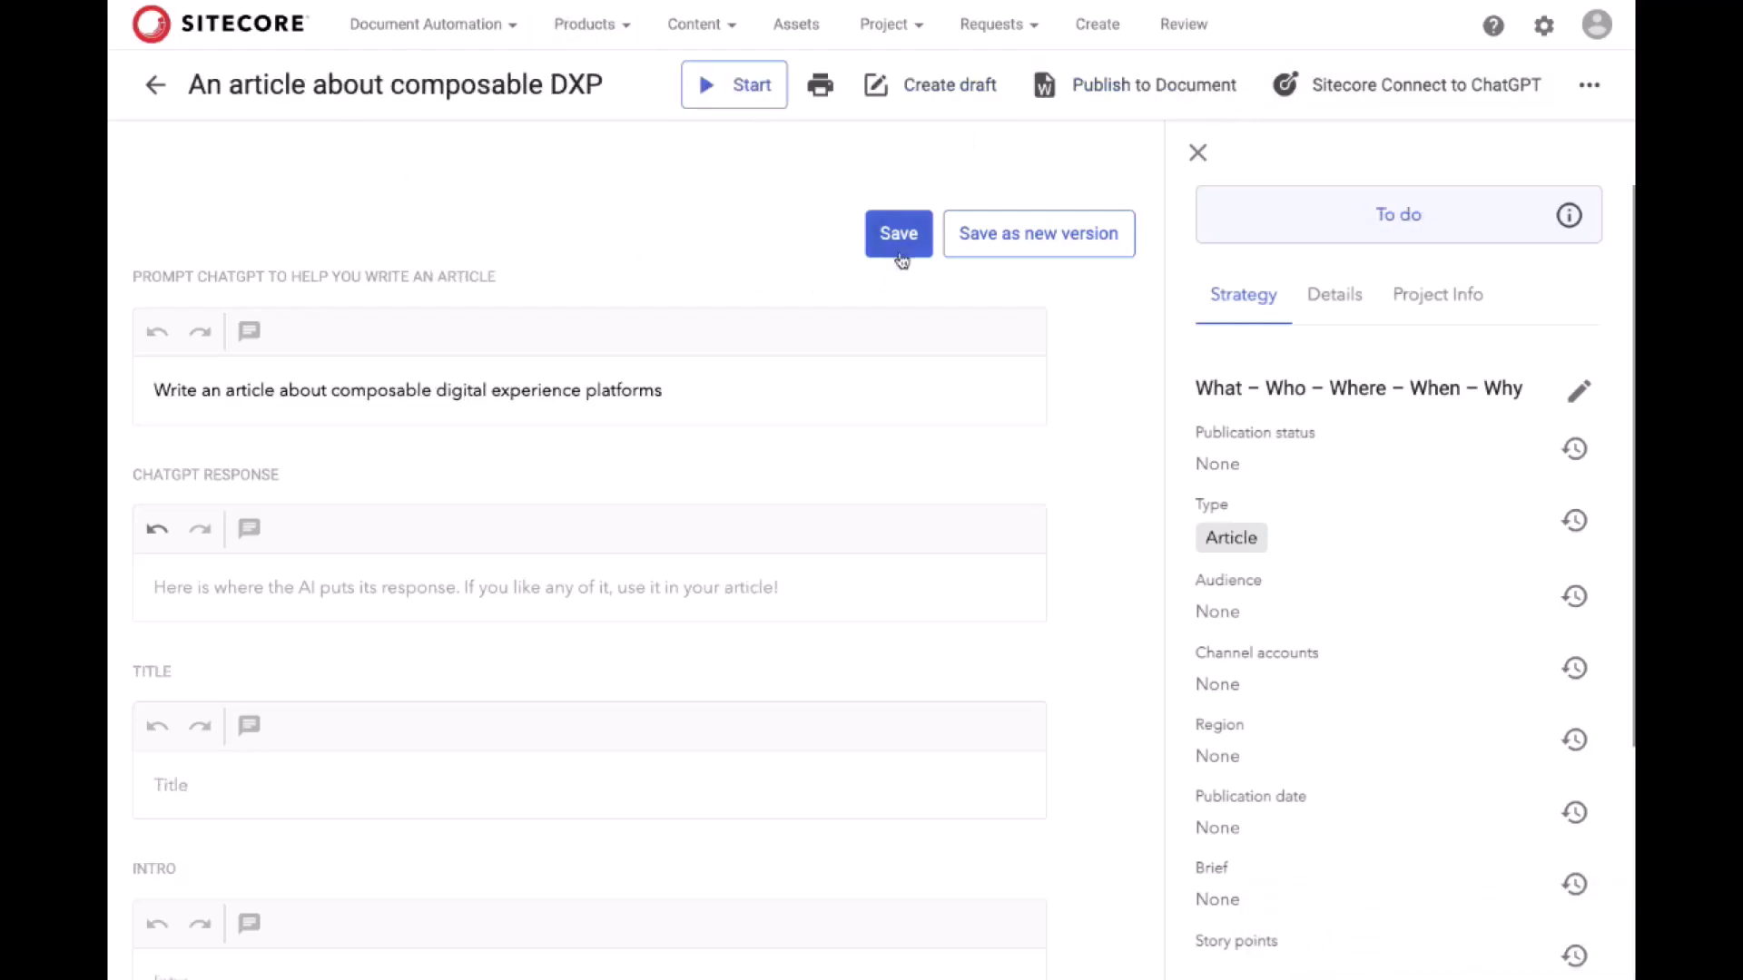
left_click(903, 250)
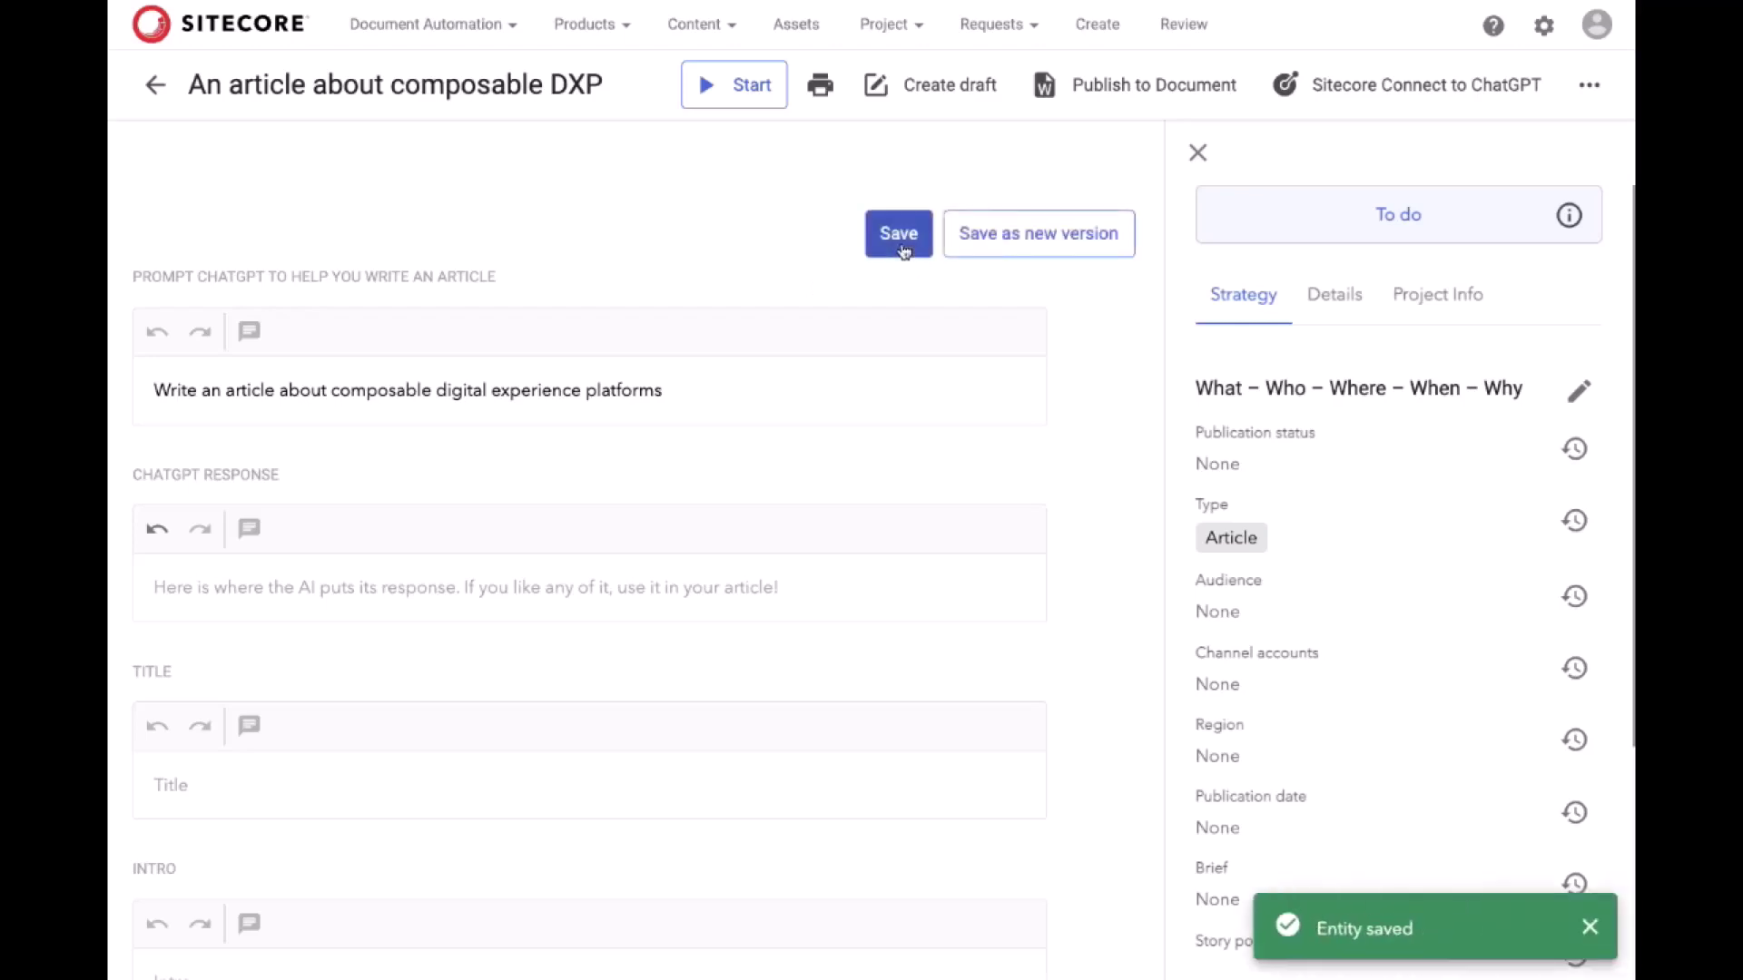
Send the composable DXP article prompt to ChatGPT and review the generated response.
left_click(1394, 94)
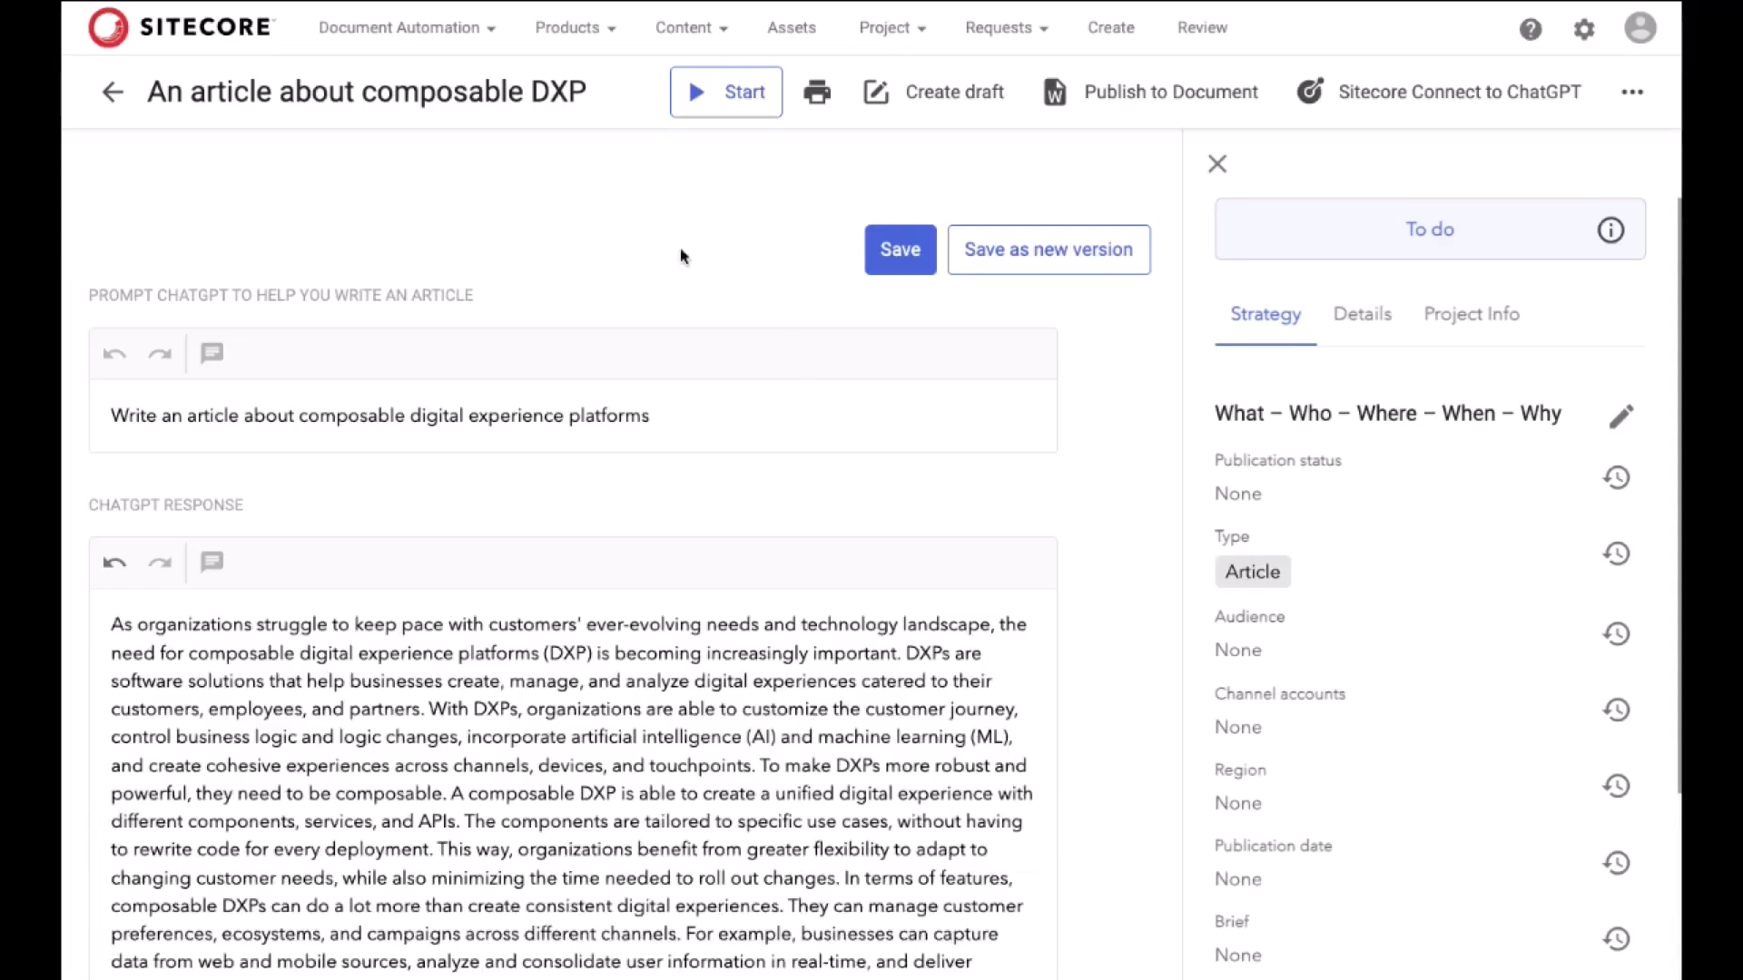
scroll(62, 556, "down", 3)
scroll(62, 556, "up", 3)
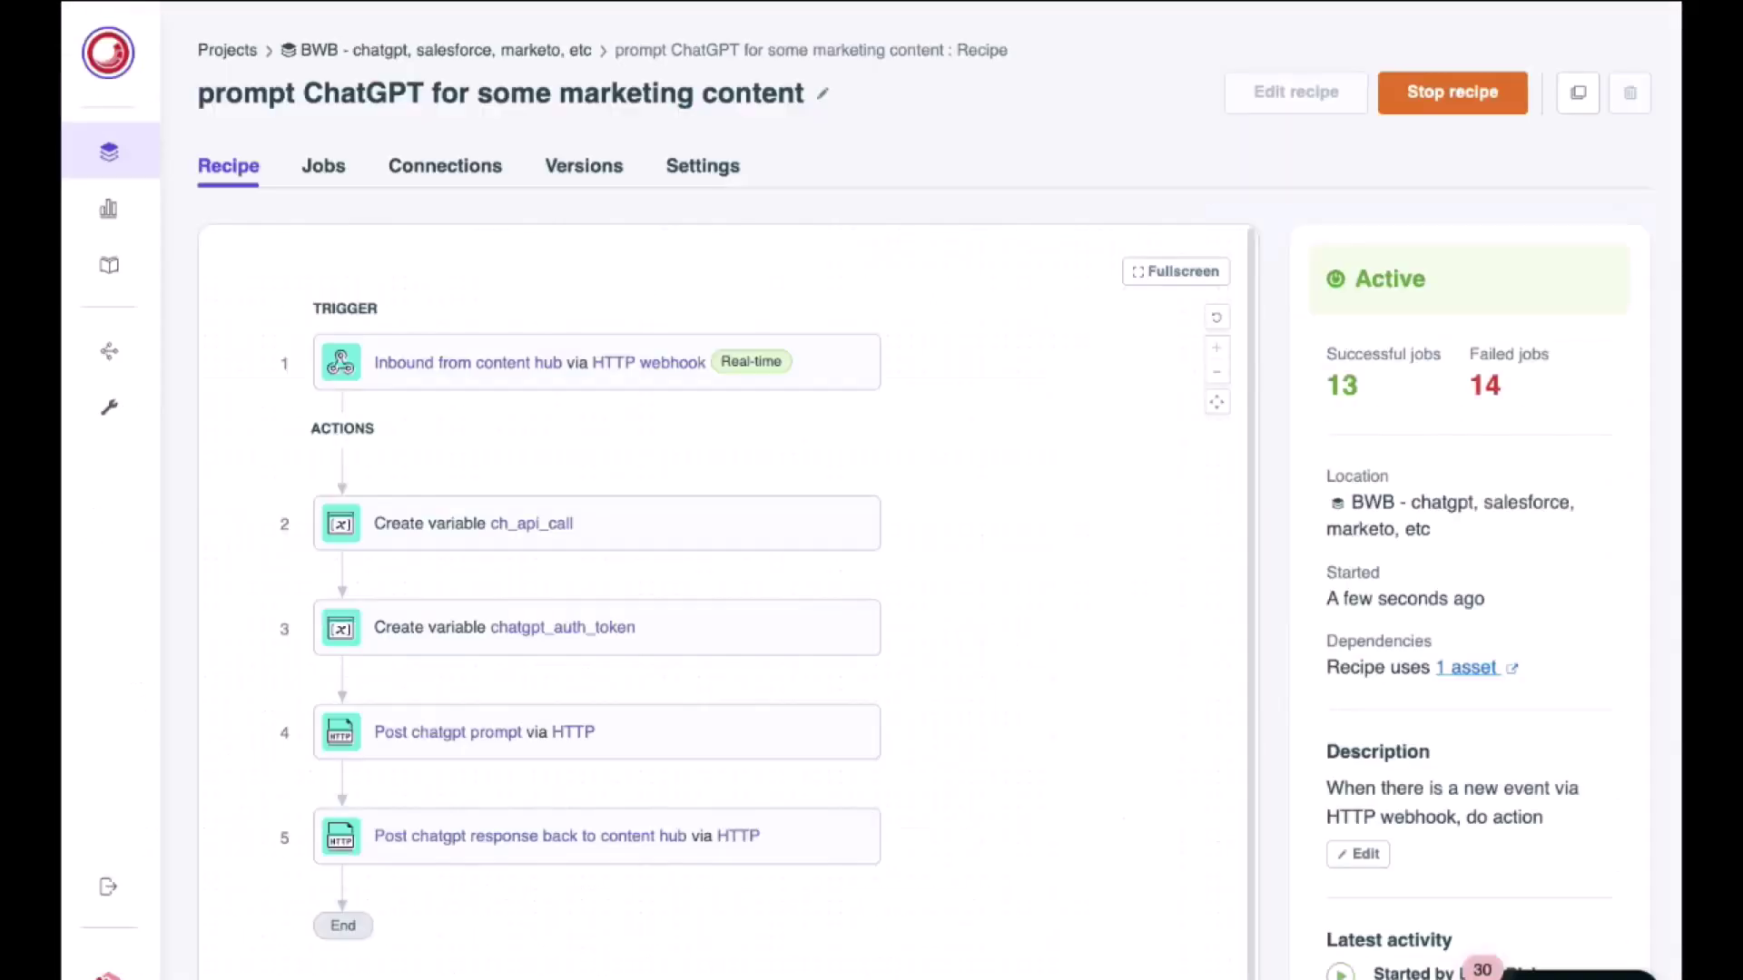
Inspect the webhook trigger's headers carrying the ChatGPT prompt and response field.
left_click(827, 379)
scroll(1009, 713, "down", 5)
scroll(1010, 713, "down", 8)
scroll(1009, 718, "down", 5)
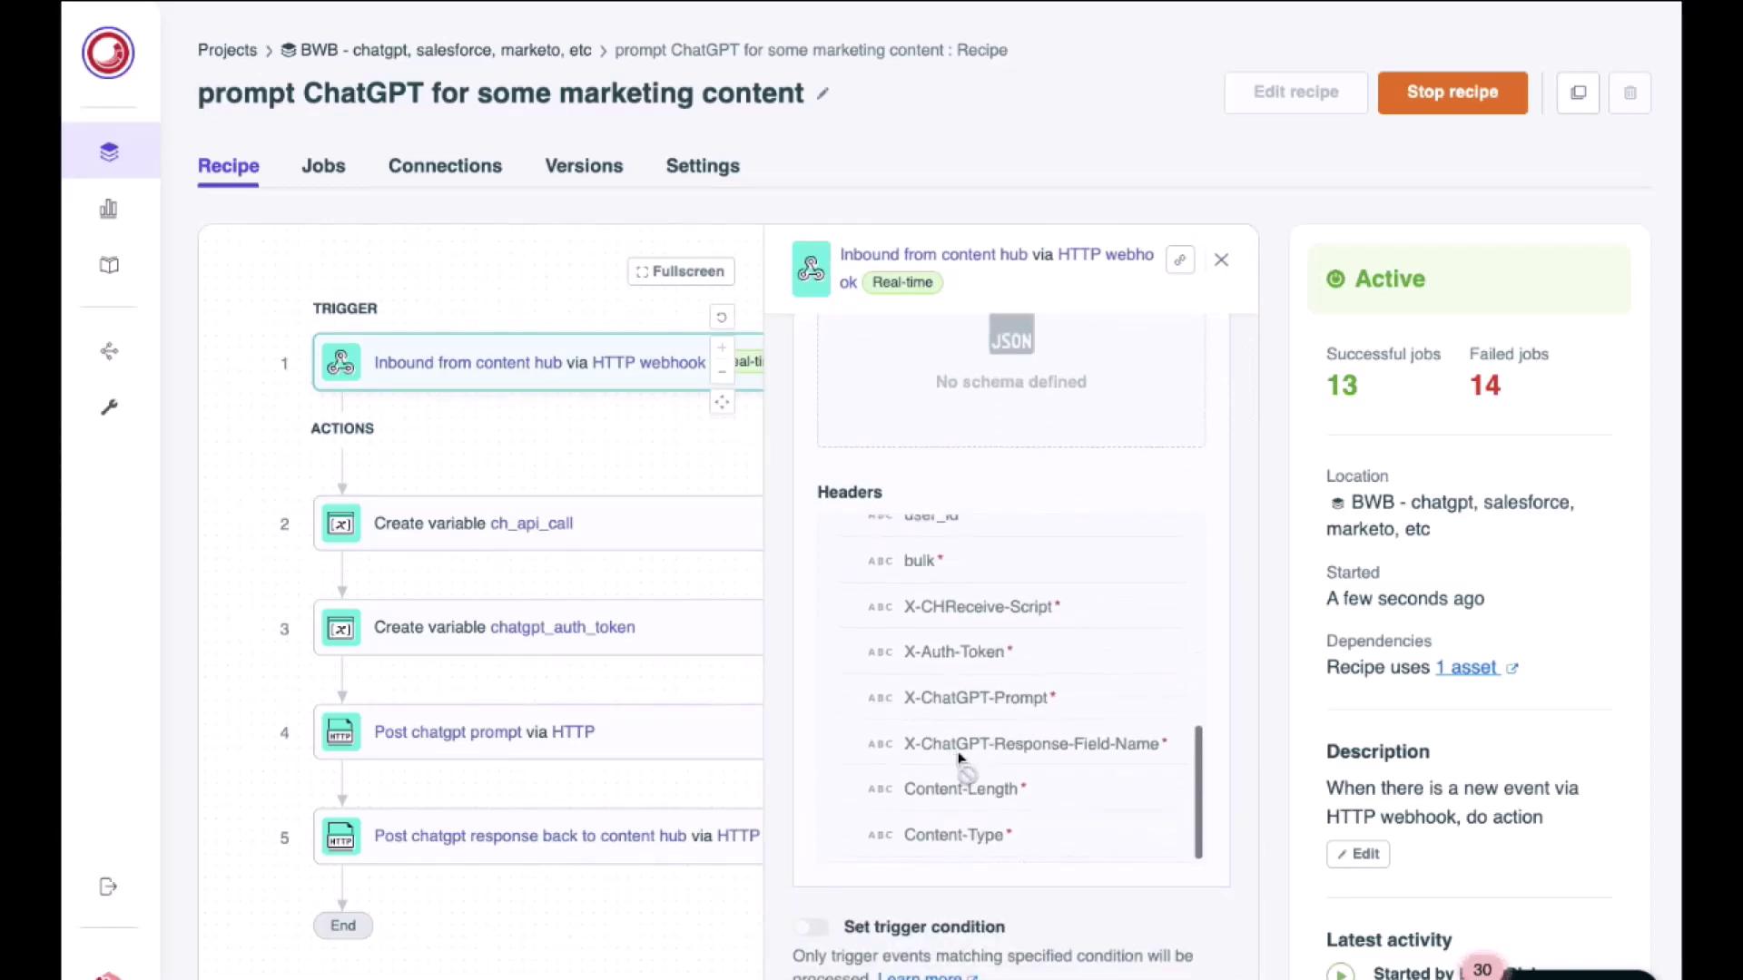
left_click_drag(831, 674, 1192, 762)
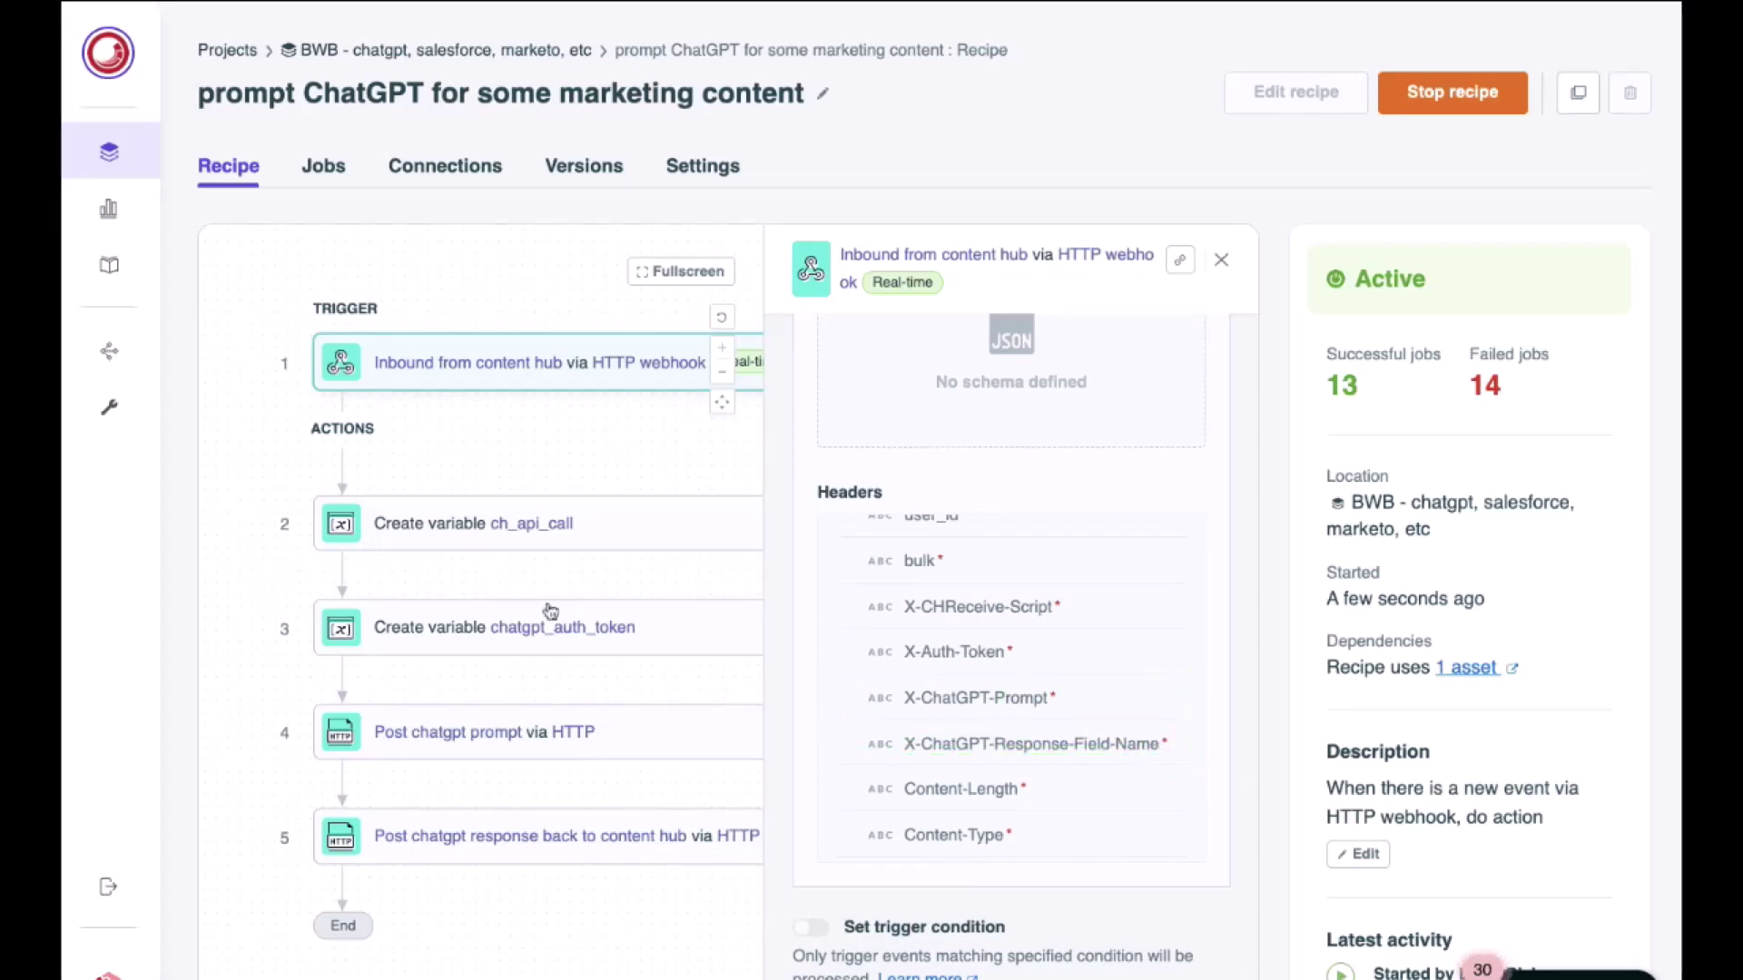
left_click(1220, 260)
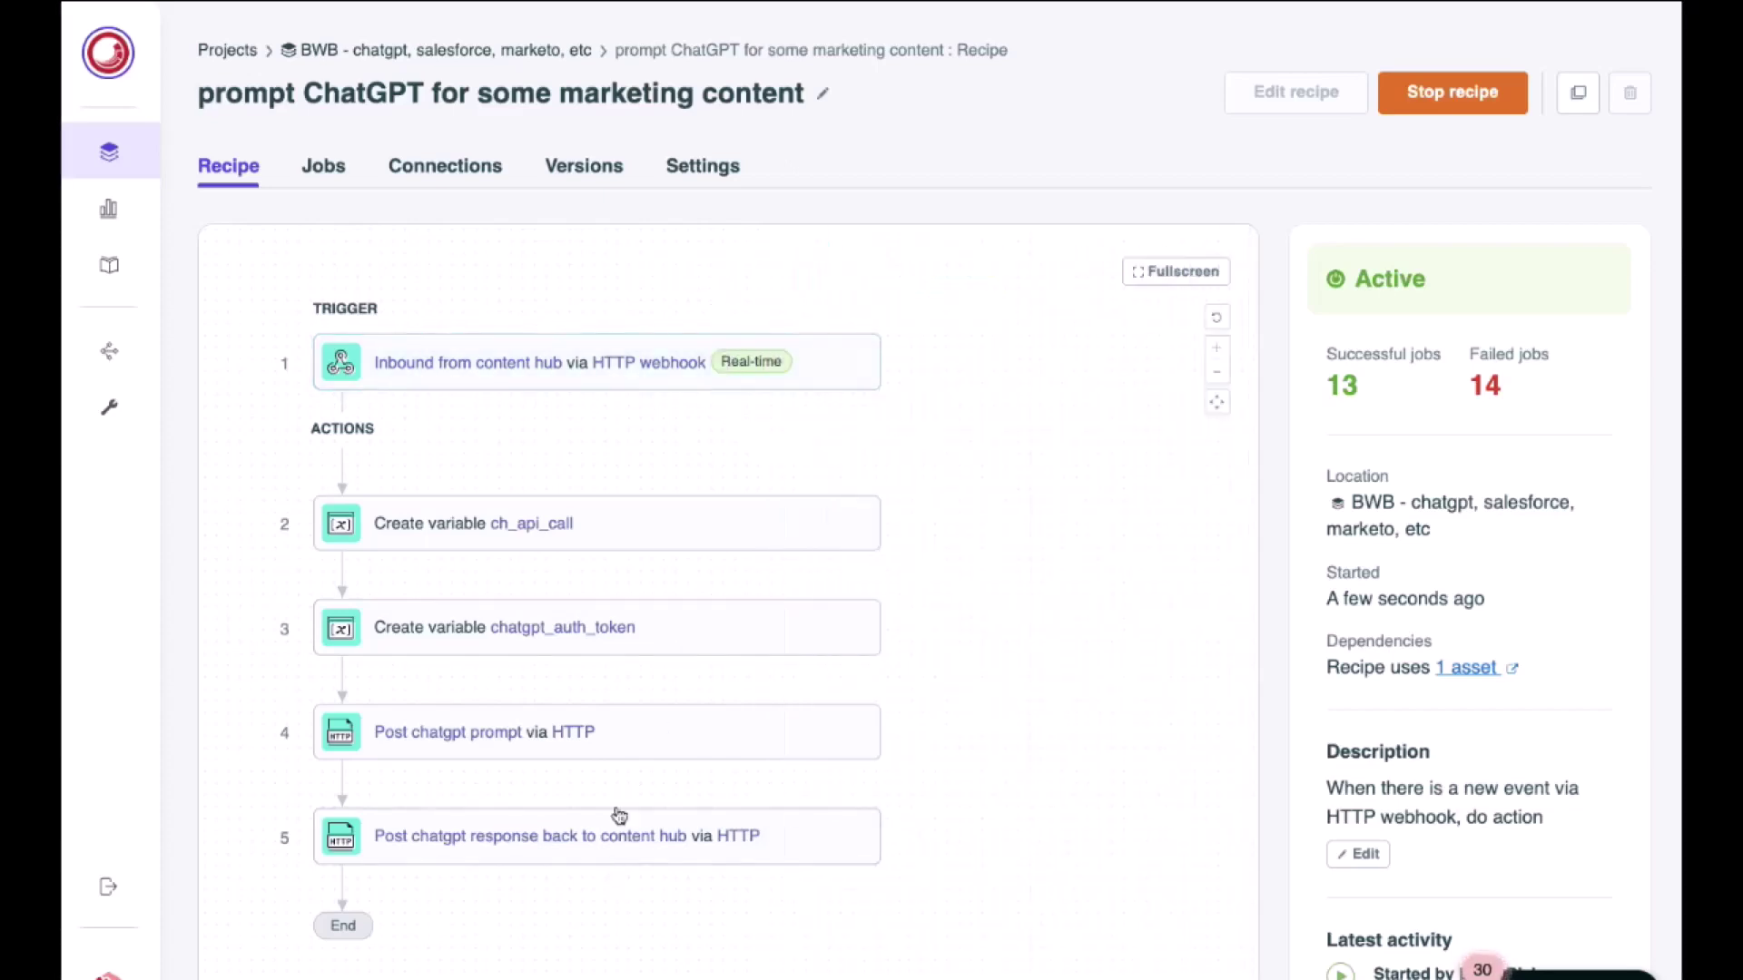
Review the Post chatgpt prompt step's OpenAI request, then the step posting the response back.
left_click(677, 735)
scroll(1006, 668, "down", 3)
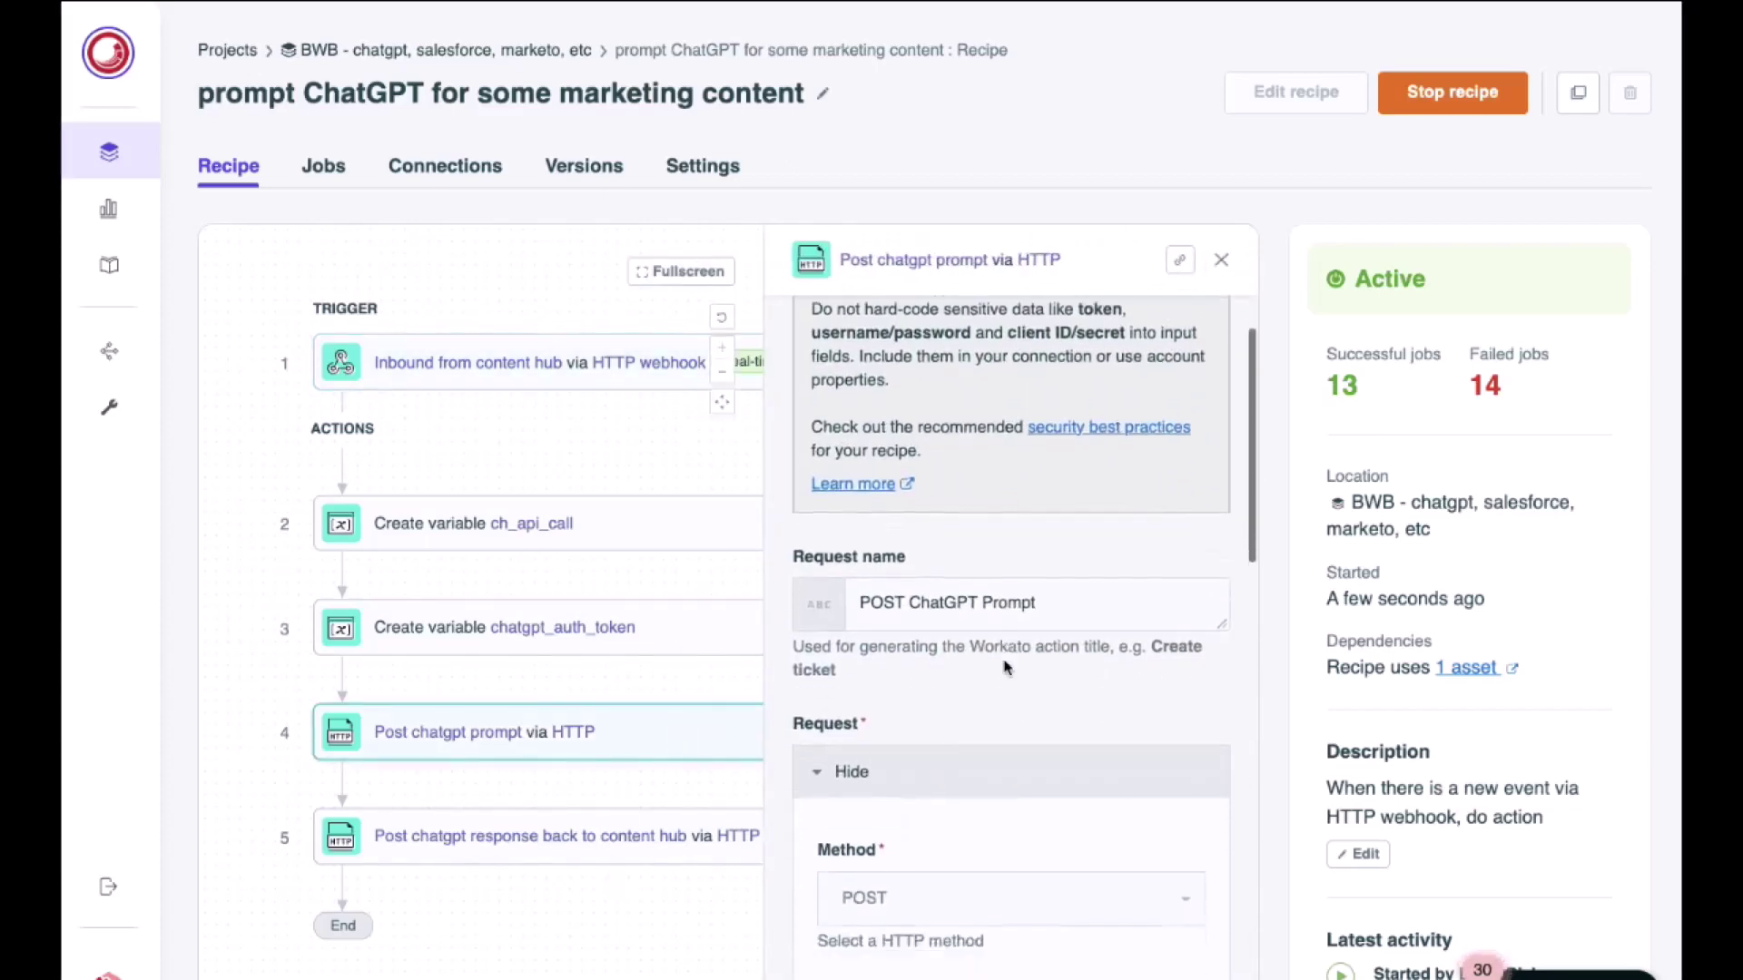
scroll(1006, 667, "down", 5)
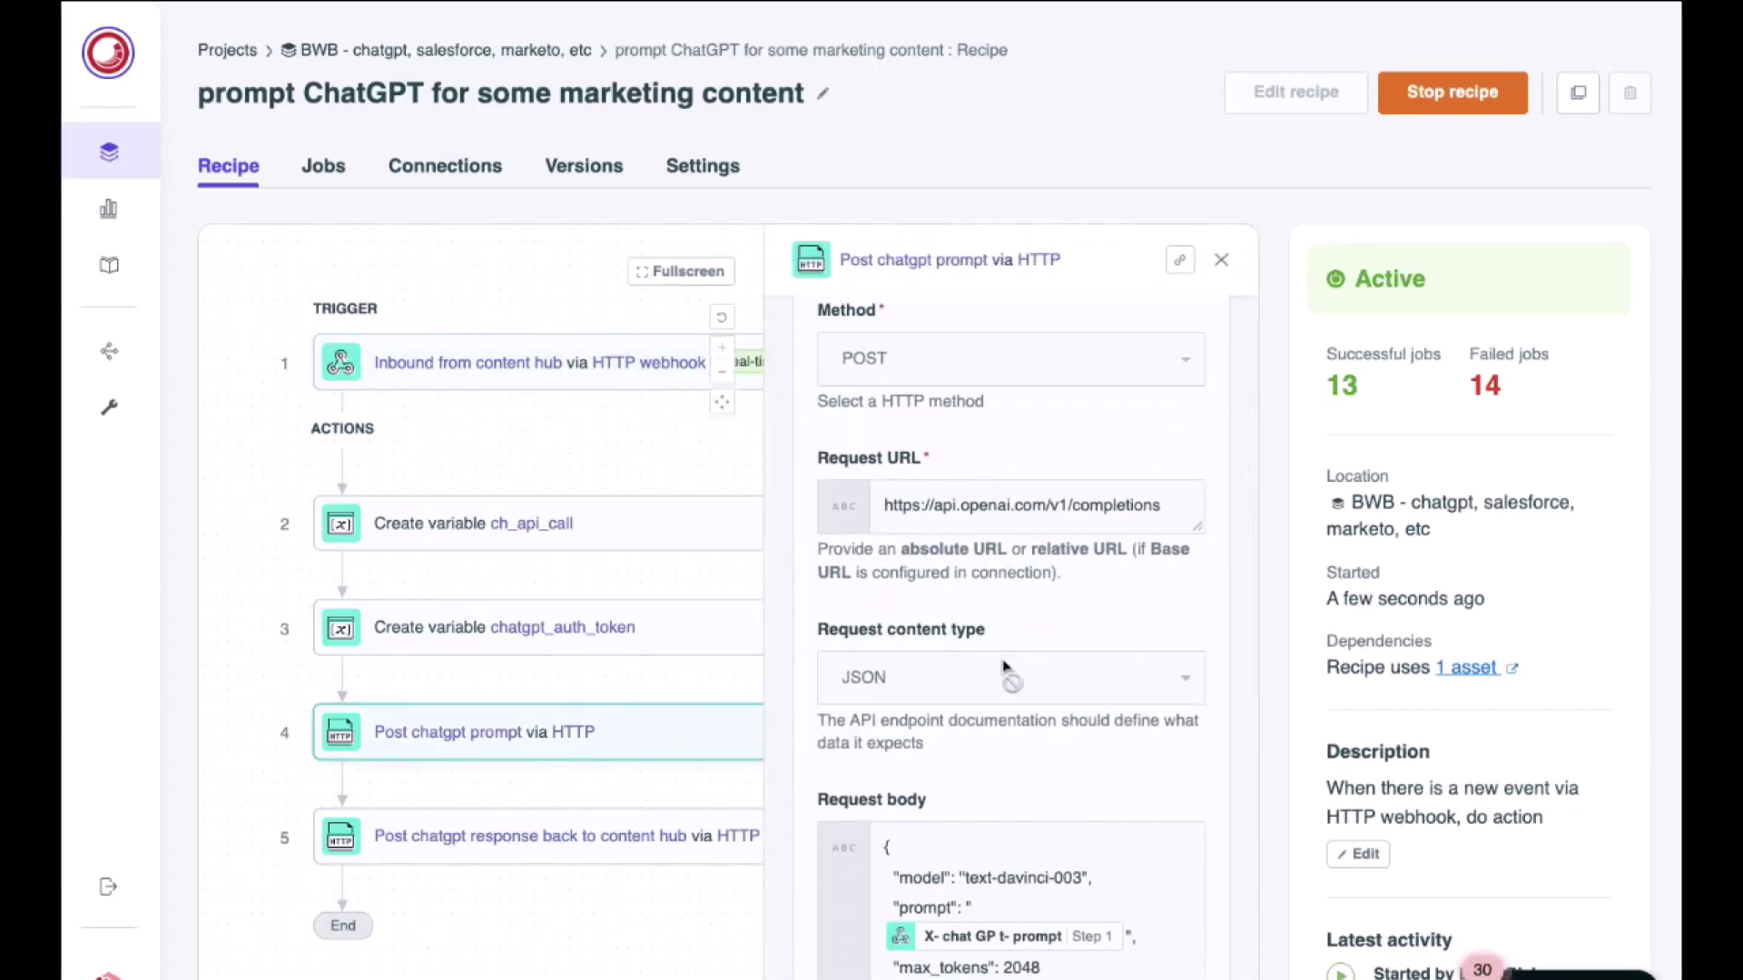
mouse_move(802, 437)
left_mouse_down()
mouse_move(1244, 912)
mouse_move(1234, 979)
left_mouse_up()
left_click(617, 826)
scroll(776, 740, "down", 5)
scroll(776, 740, "down", 5)
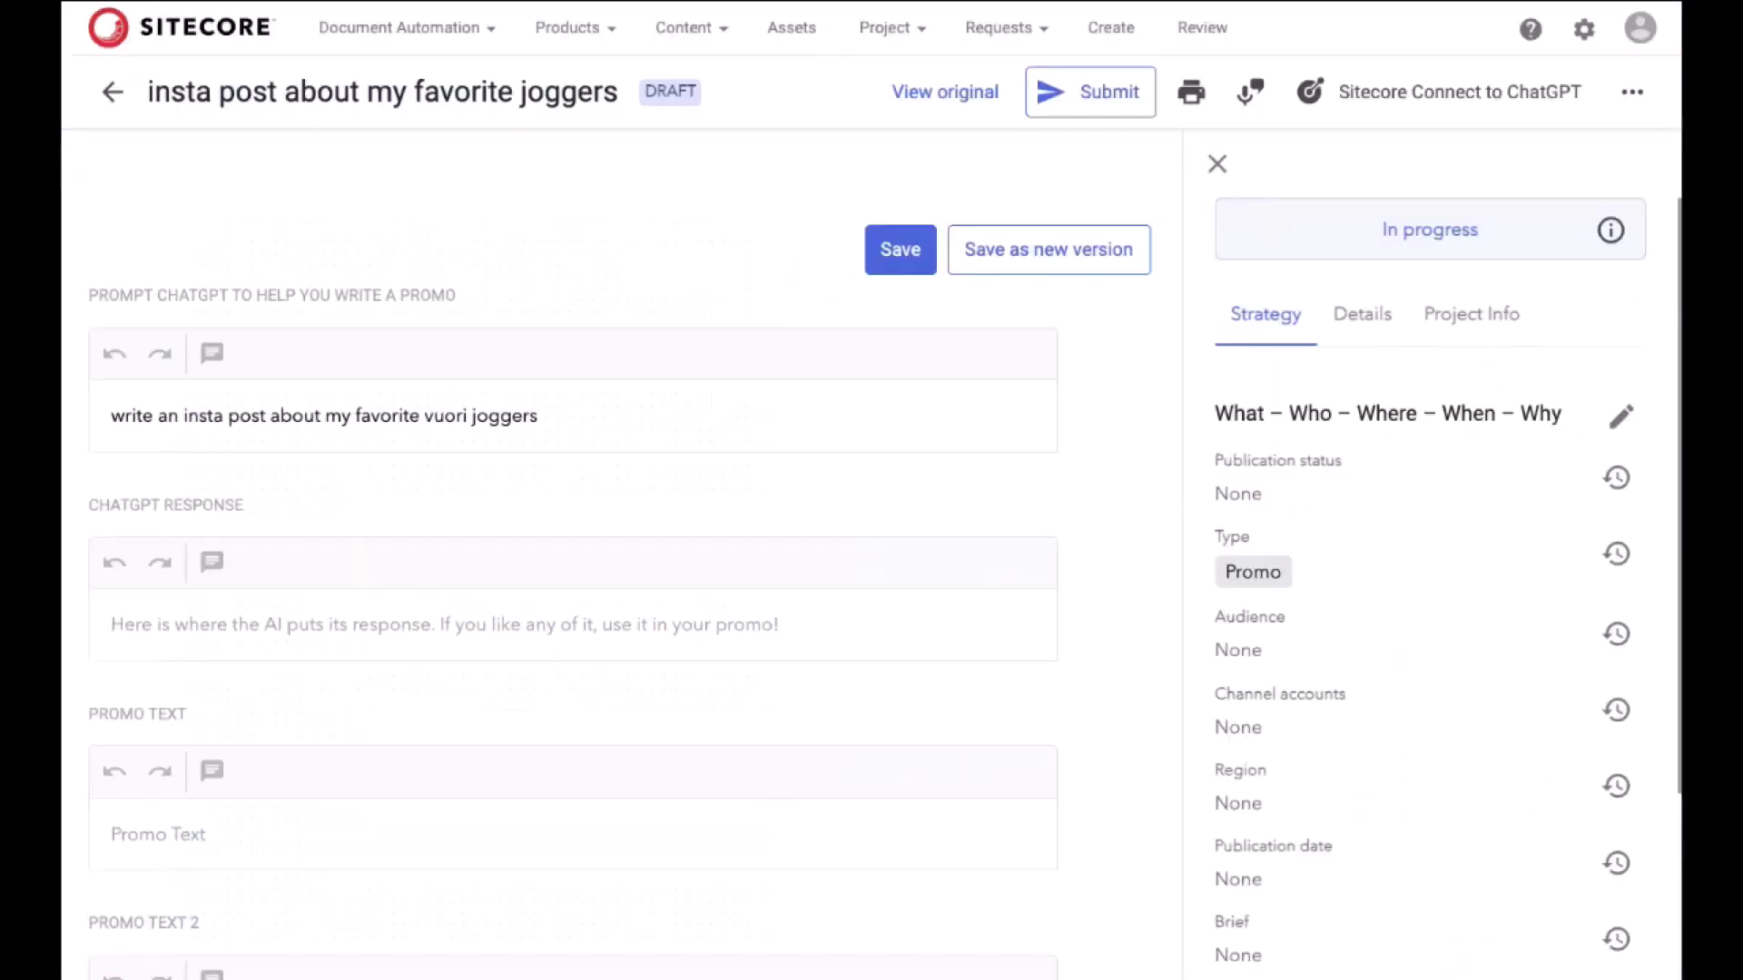
Reload the joggers promo draft to show ChatGPT's Vuori joggers Instagram post.
key("F5")
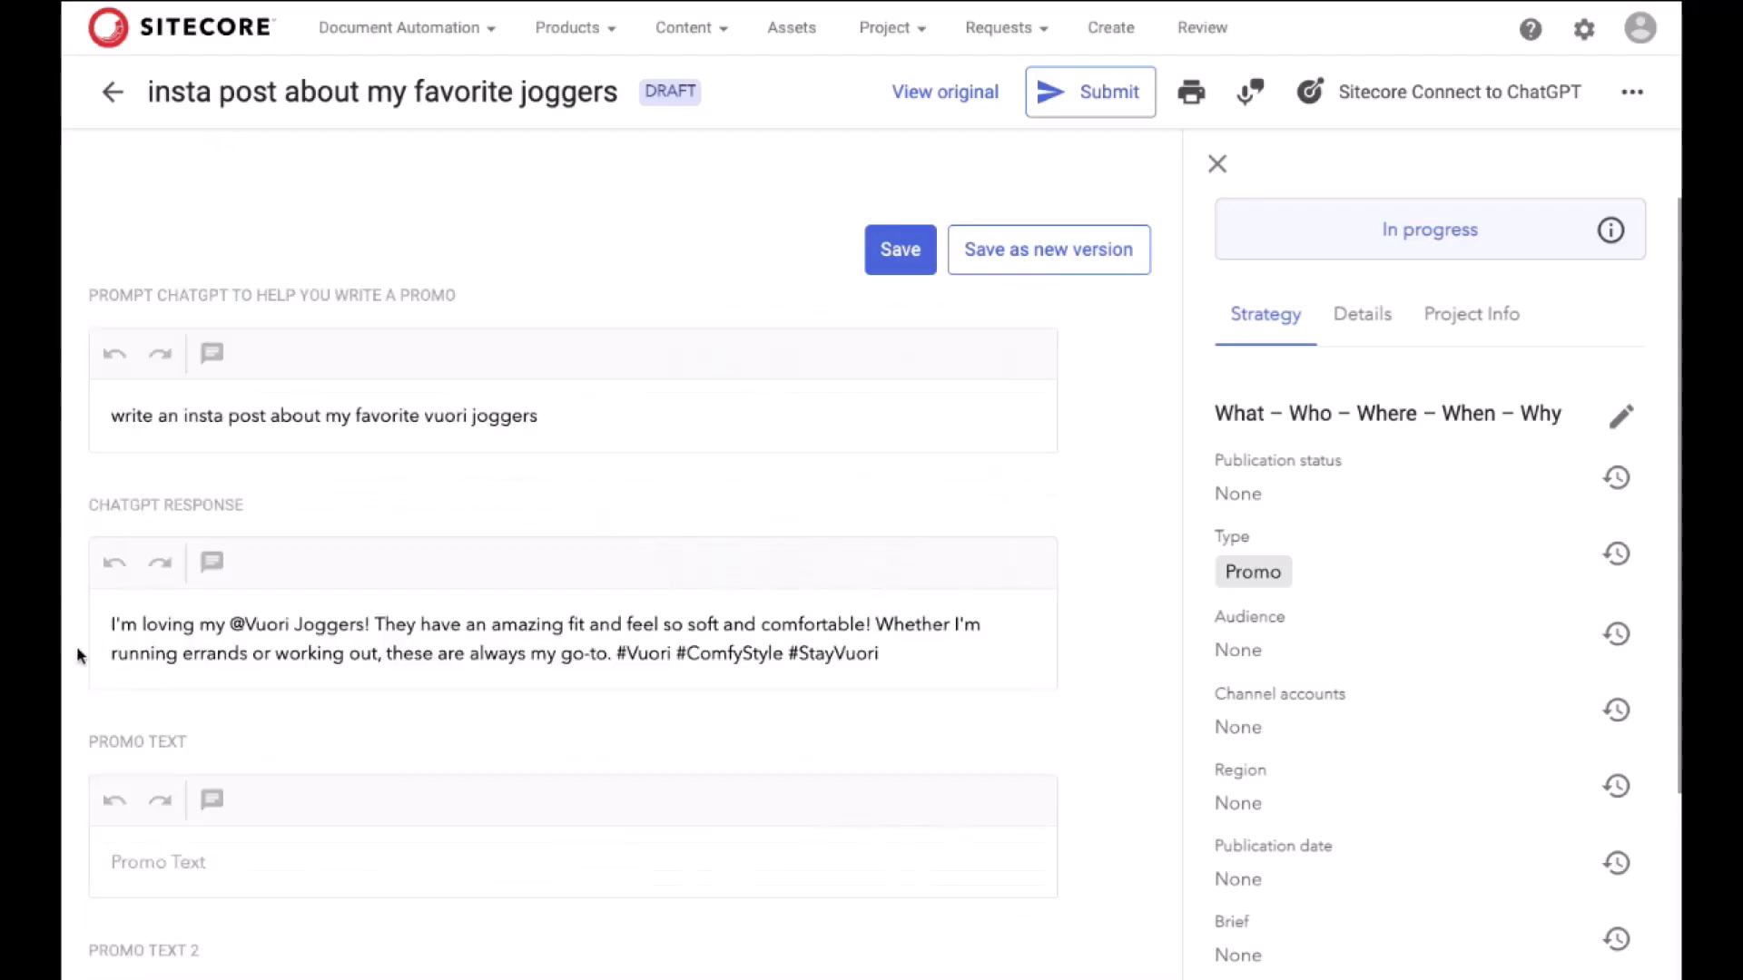
left_click_drag(80, 486, 1092, 713)
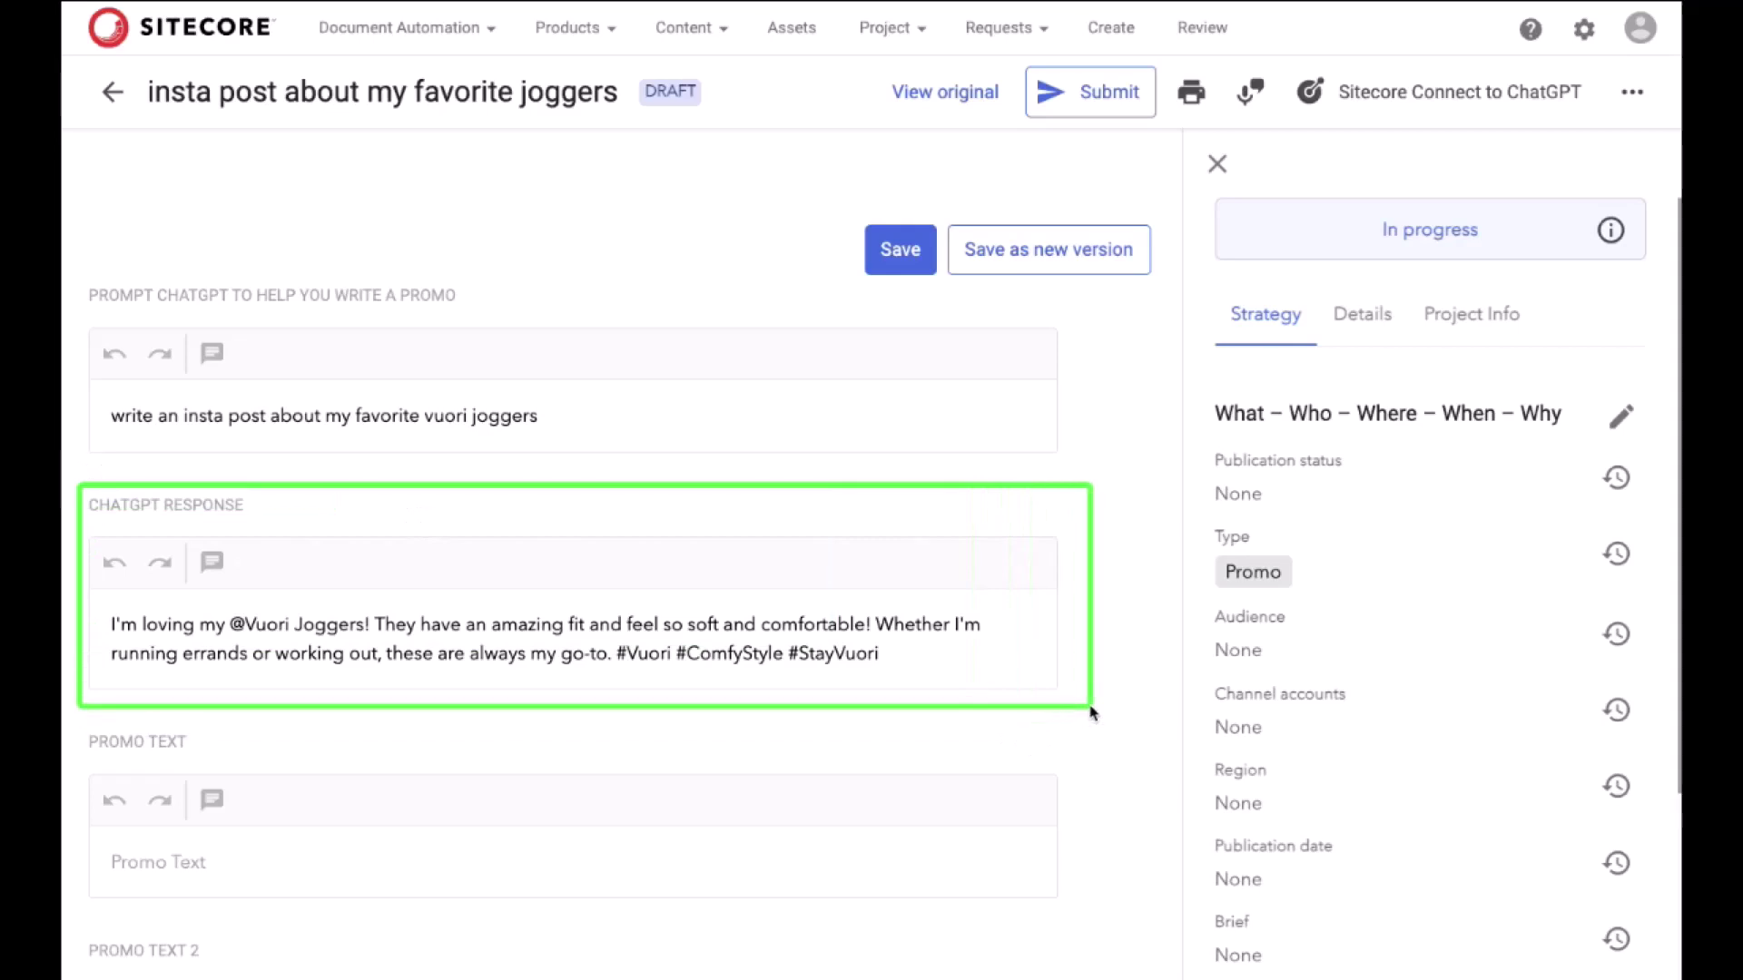
Request five 1024x1024 AI images of a birthday cake on a table full of presents.
left_click(1107, 37)
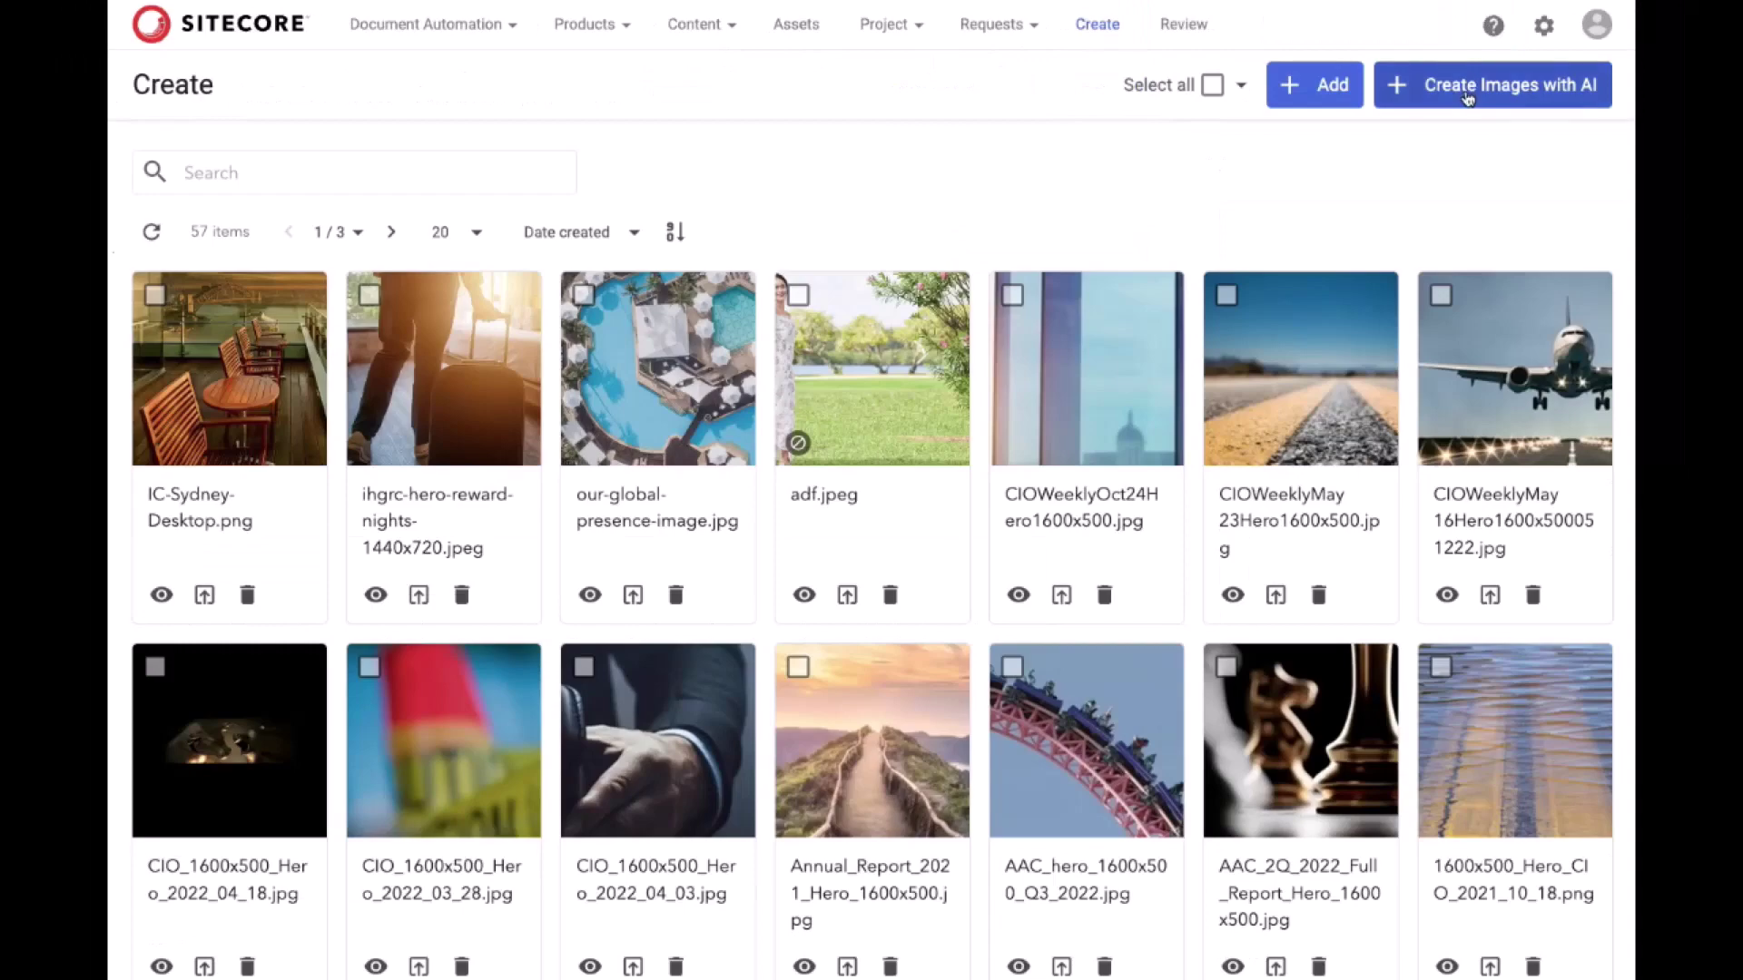
left_click(1468, 95)
type("uuu")
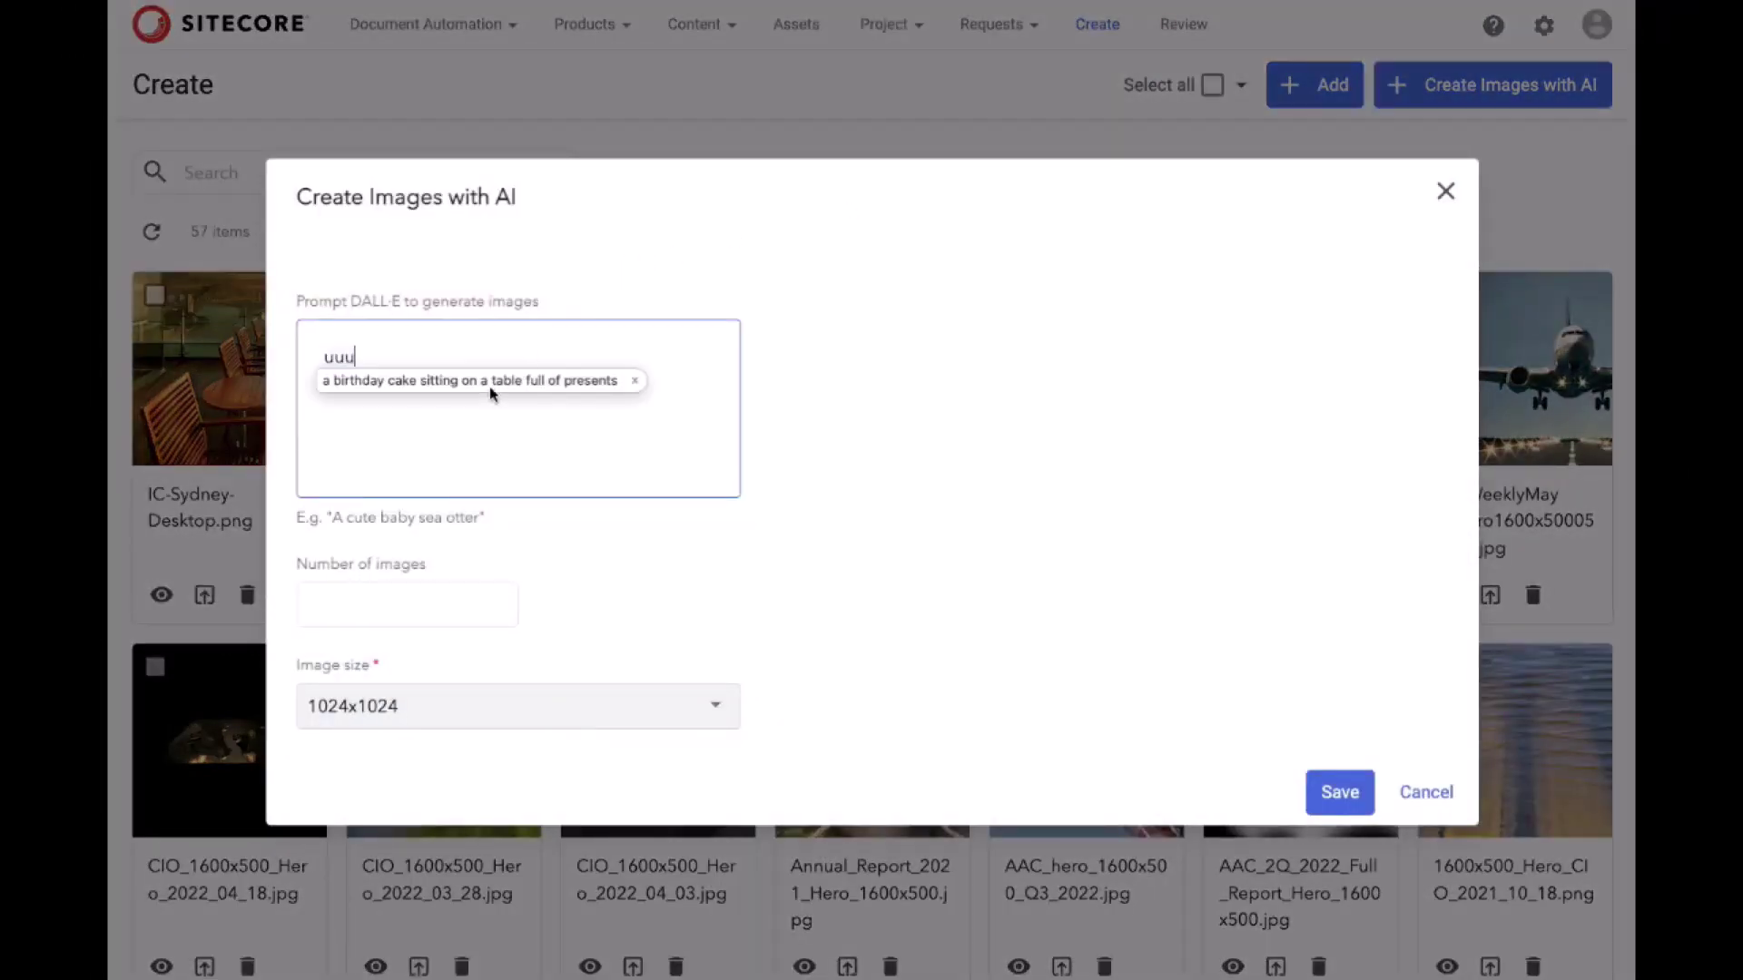
left_click(490, 381)
left_click(344, 596)
type("5")
left_click(385, 705)
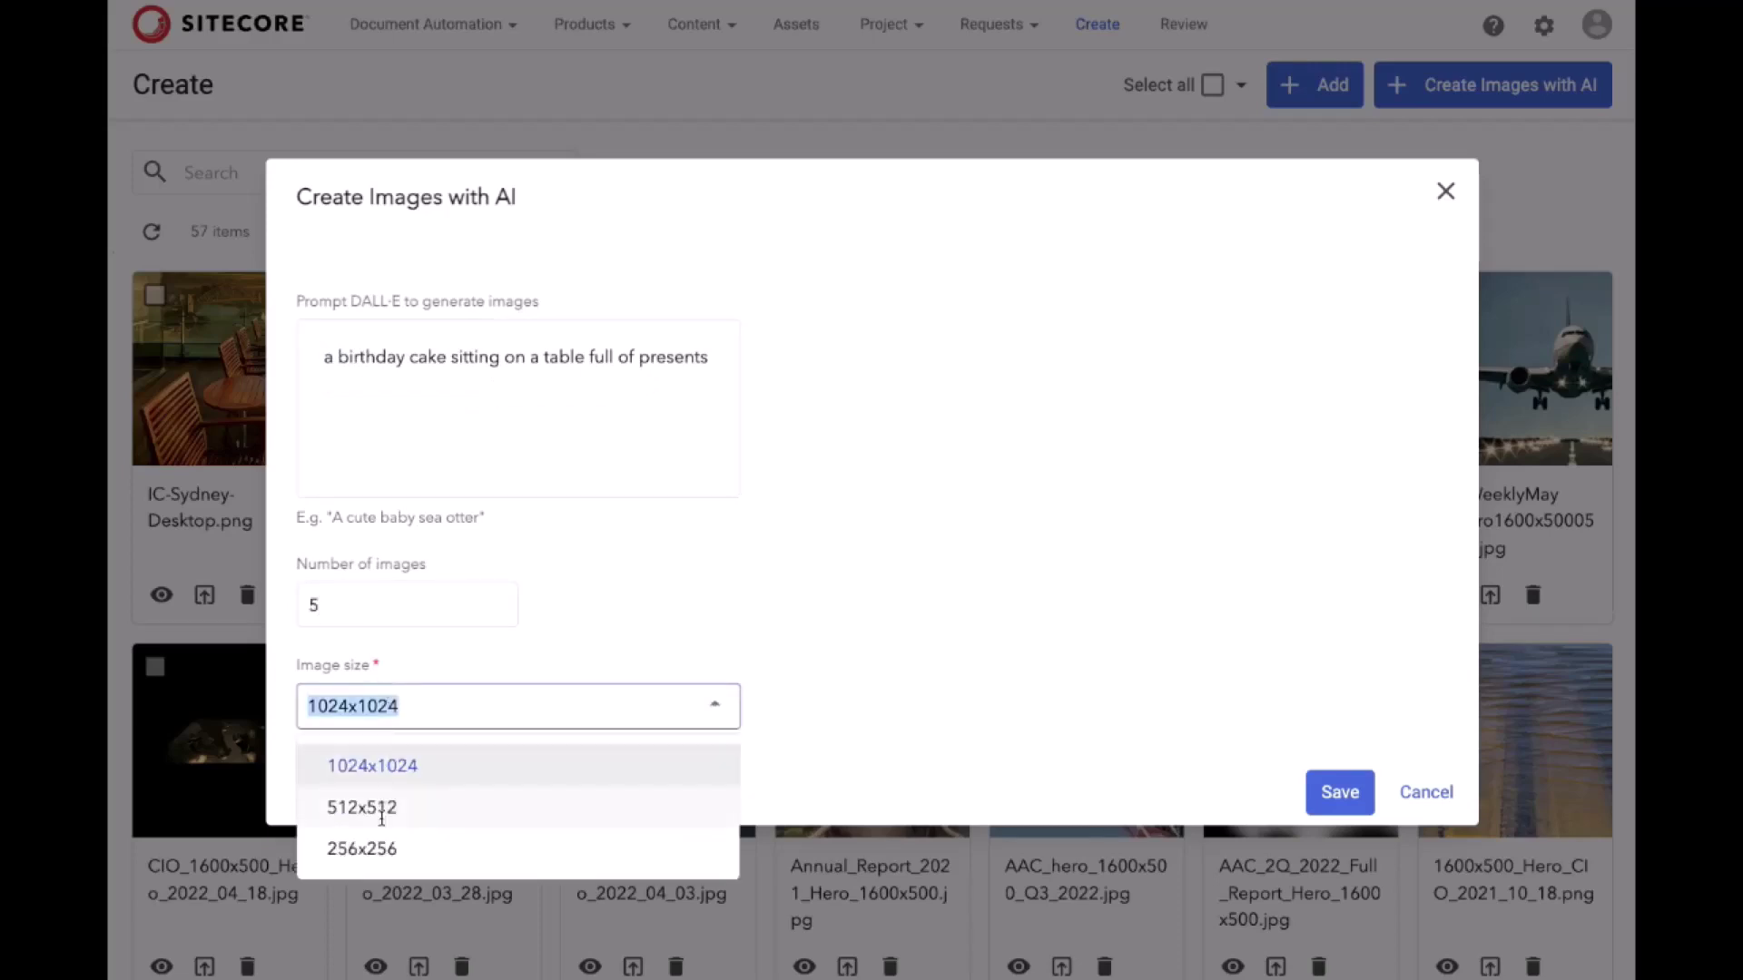
left_click(389, 765)
left_click(1340, 792)
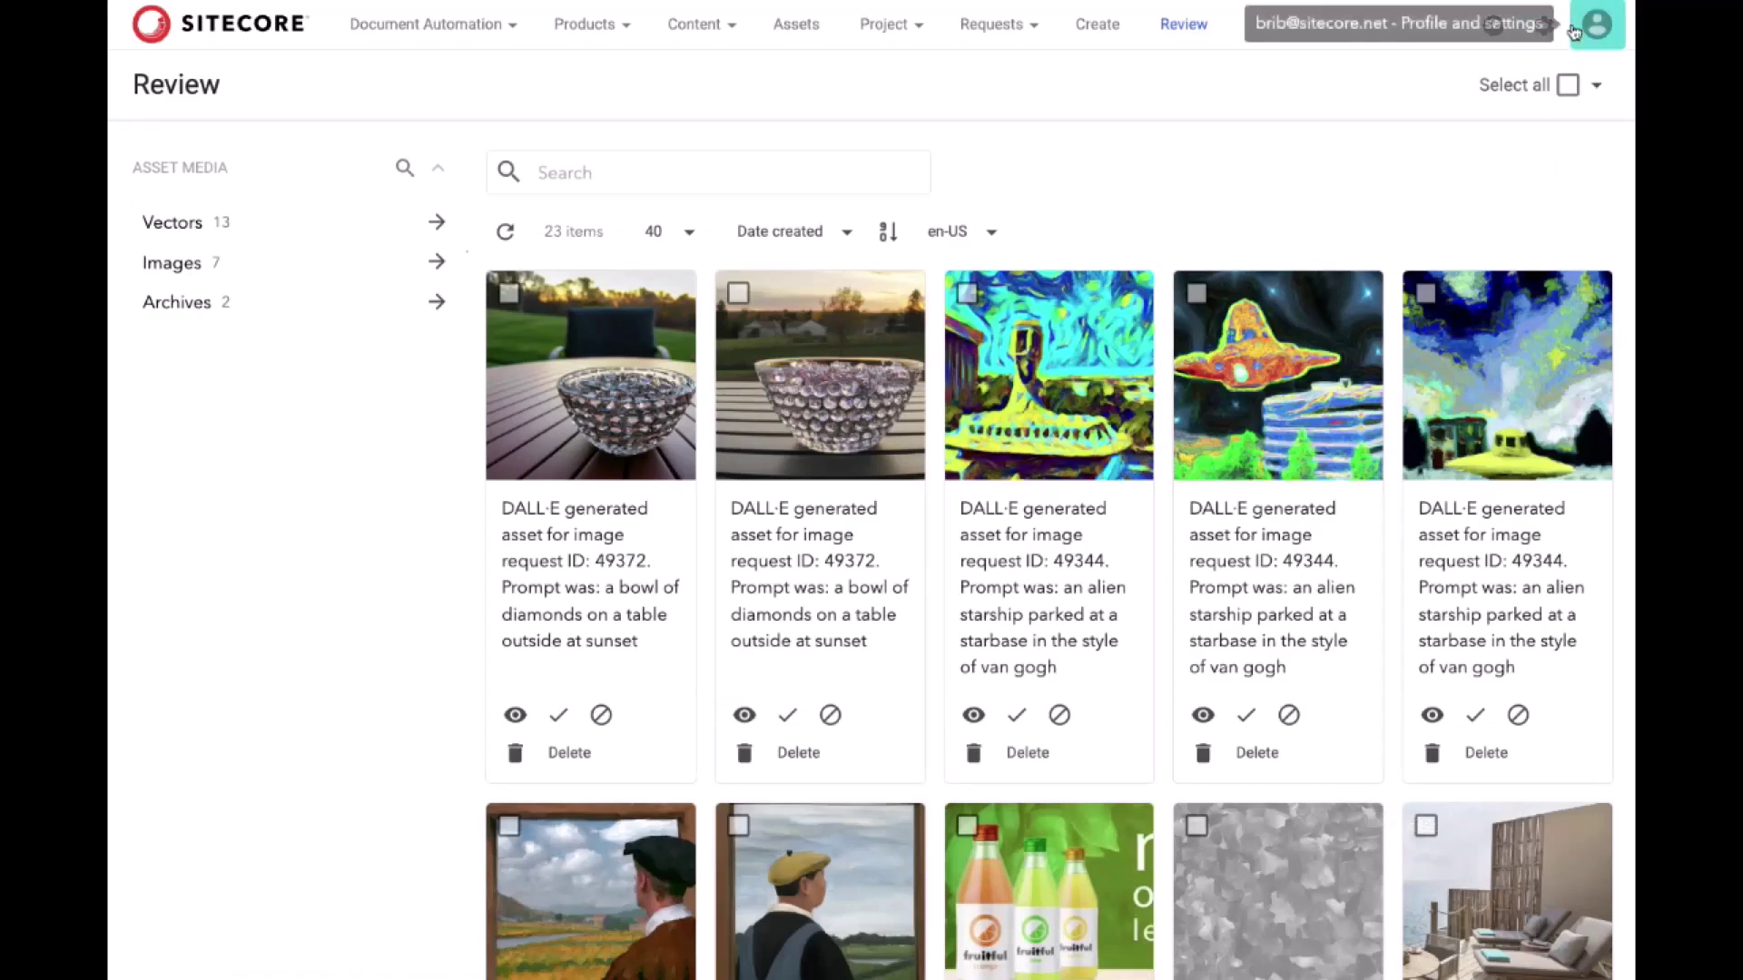
Find the Michelangelo-style sculpture asset in the management area's deleted-assets trash.
left_click(1543, 26)
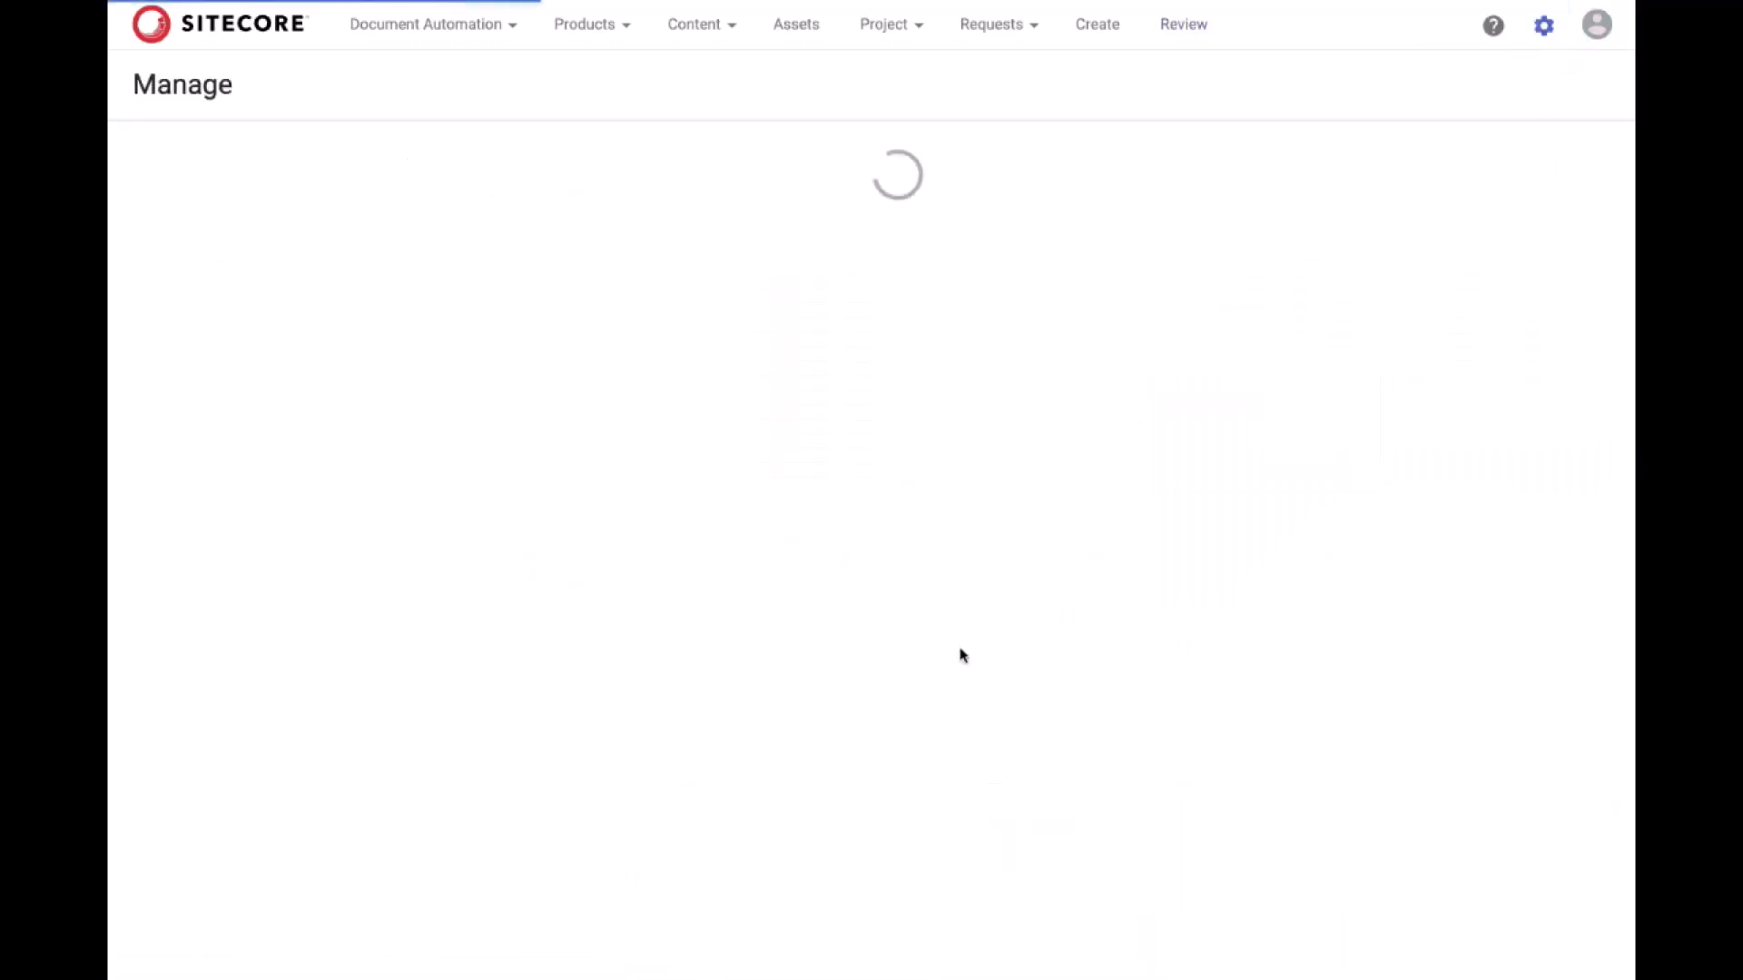
scroll(961, 654, "down", 10)
left_click(397, 777)
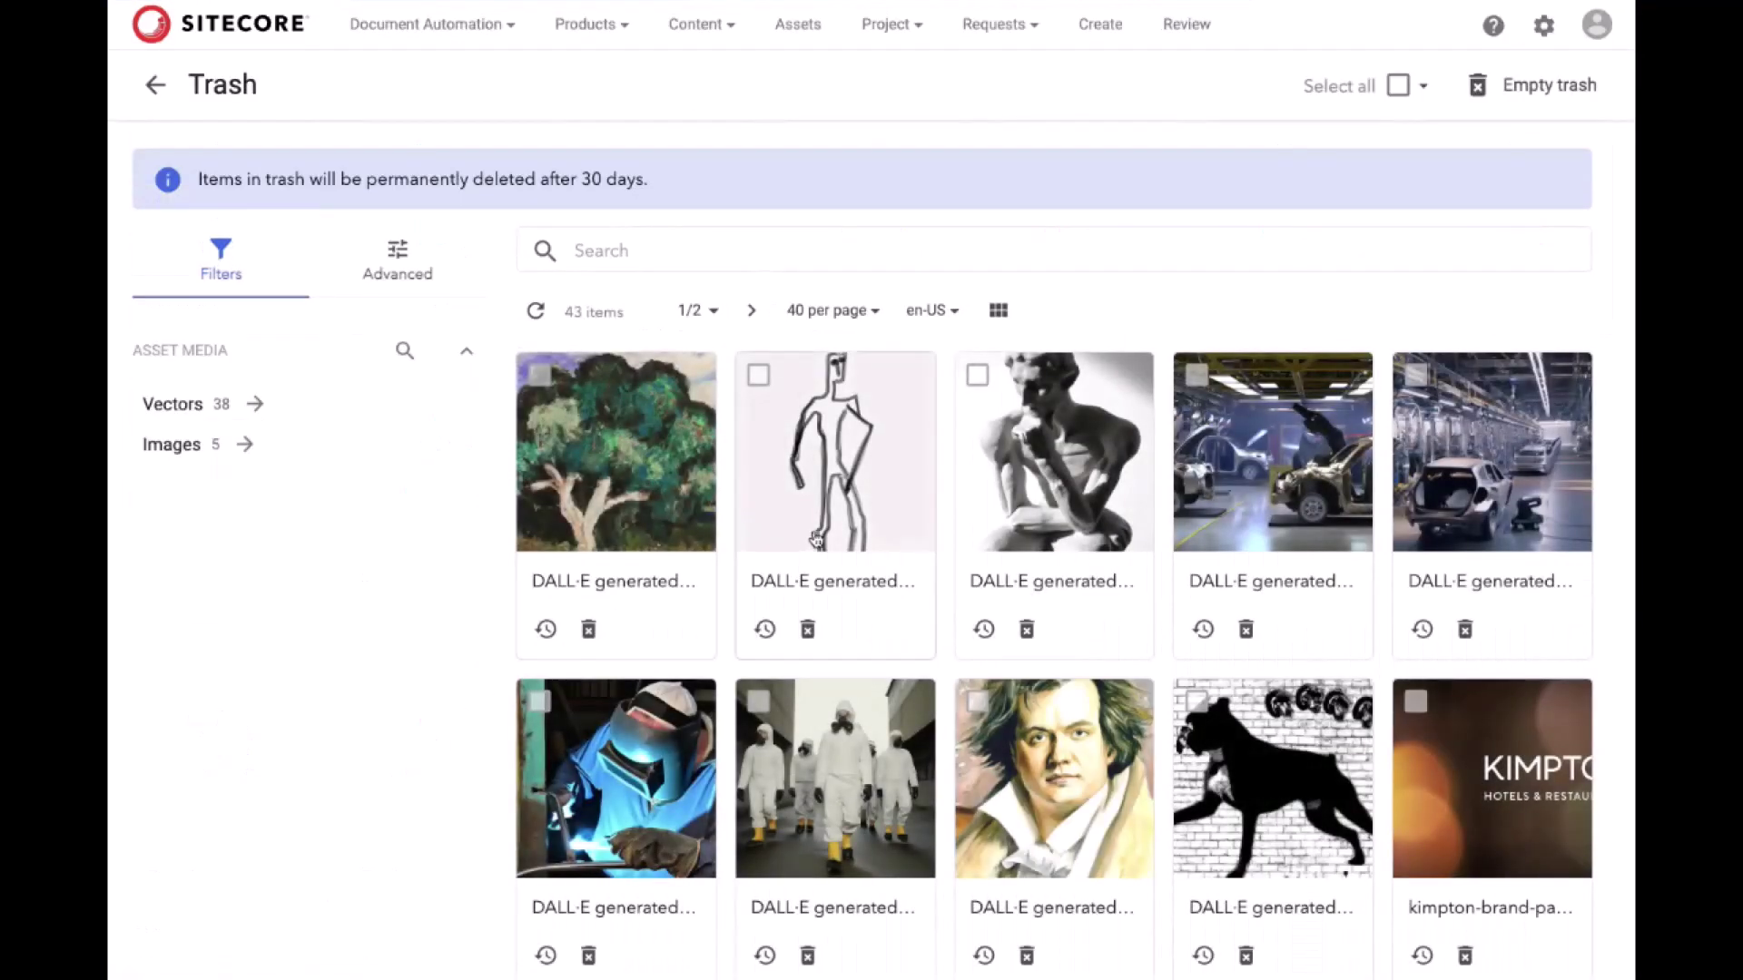
scroll(781, 553, "down", 4)
scroll(816, 539, "down", 1)
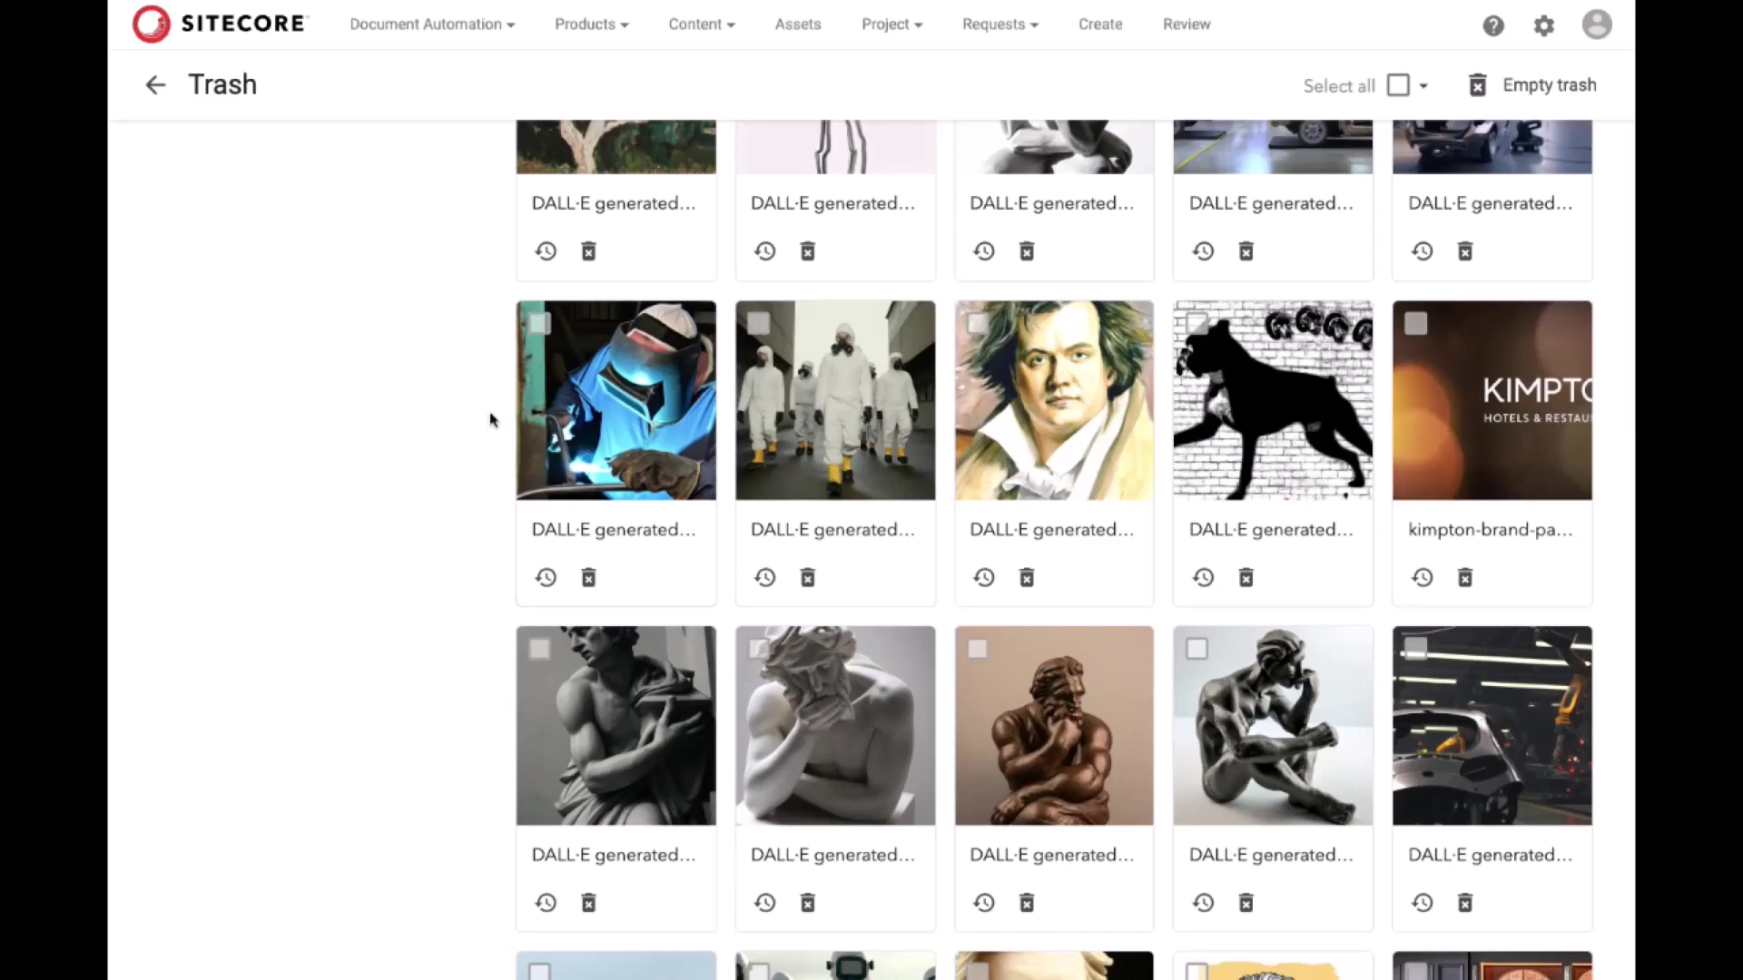
scroll(461, 739, "down", 1)
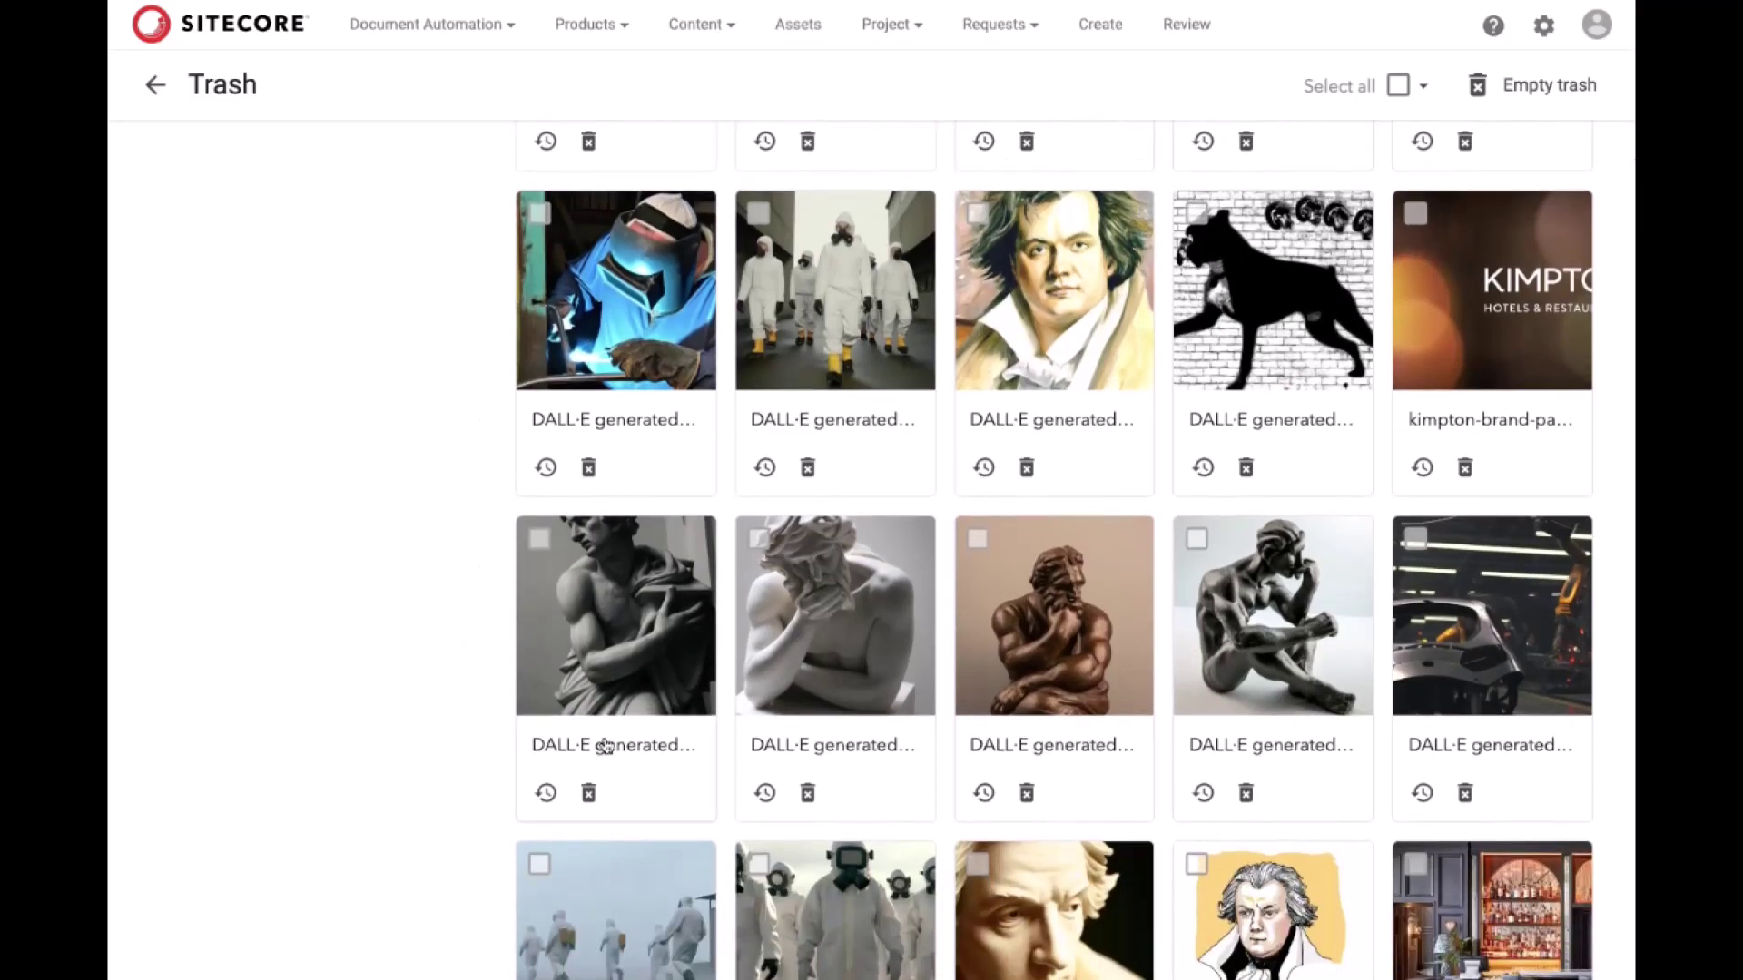
left_click(604, 746)
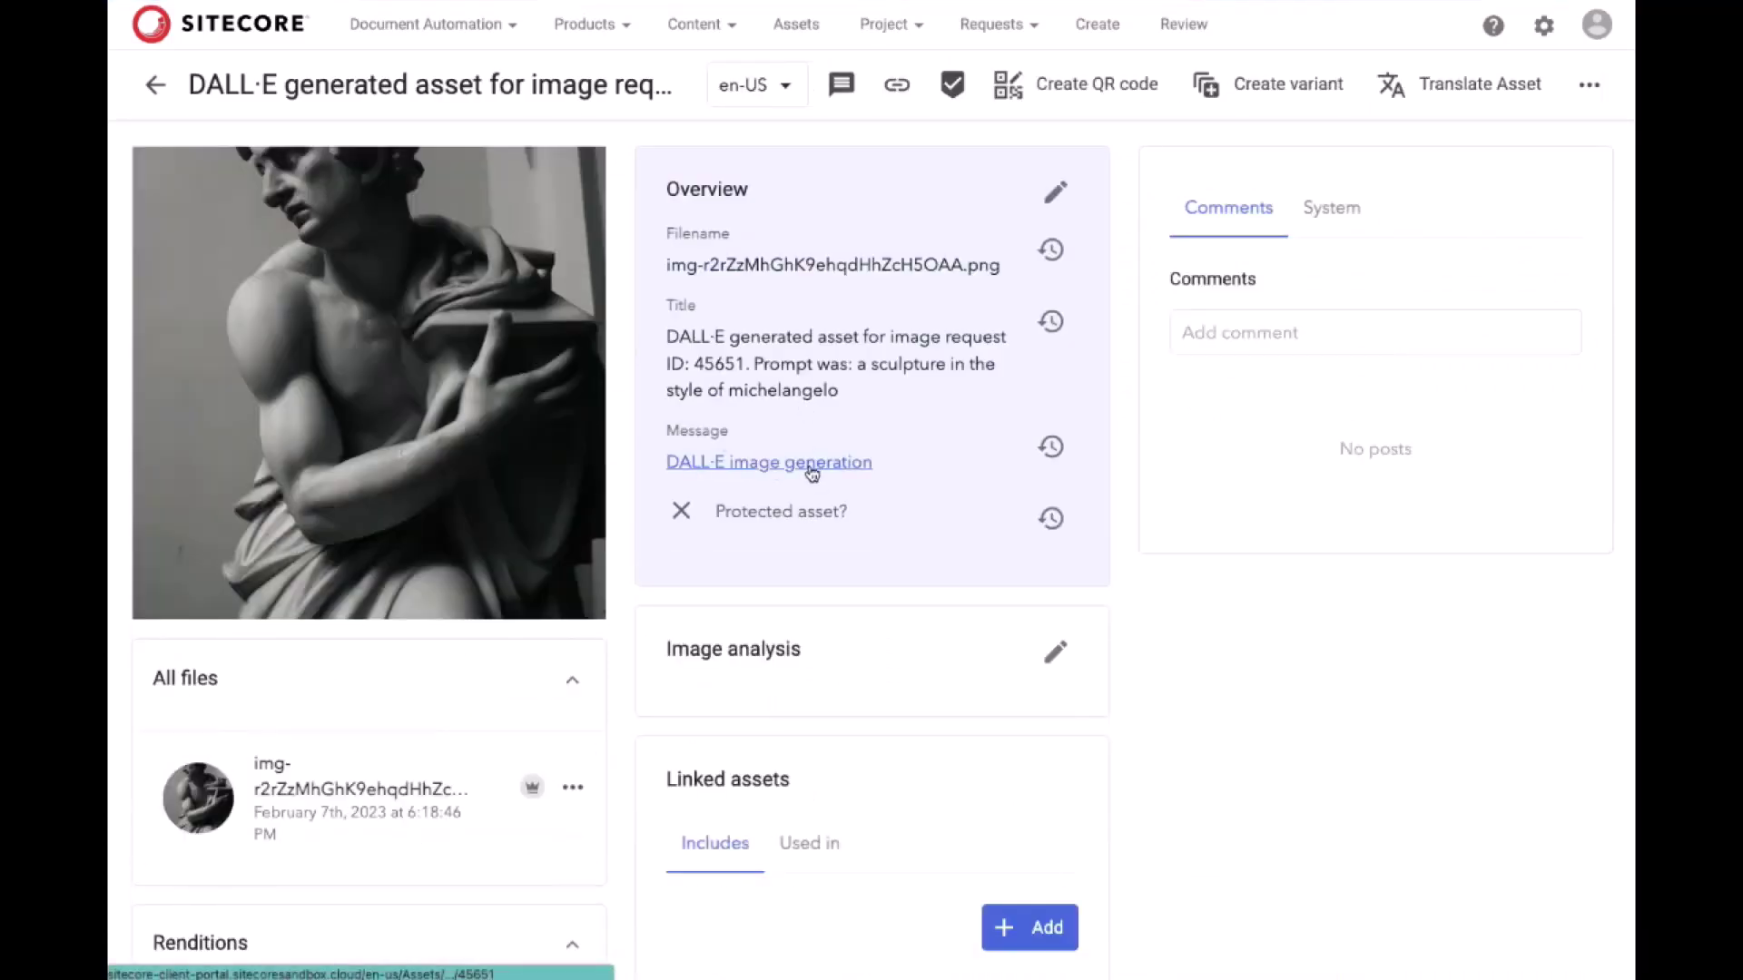
mouse_move(658, 324)
left_mouse_down()
mouse_move(1035, 459)
mouse_move(1036, 479)
left_mouse_up()
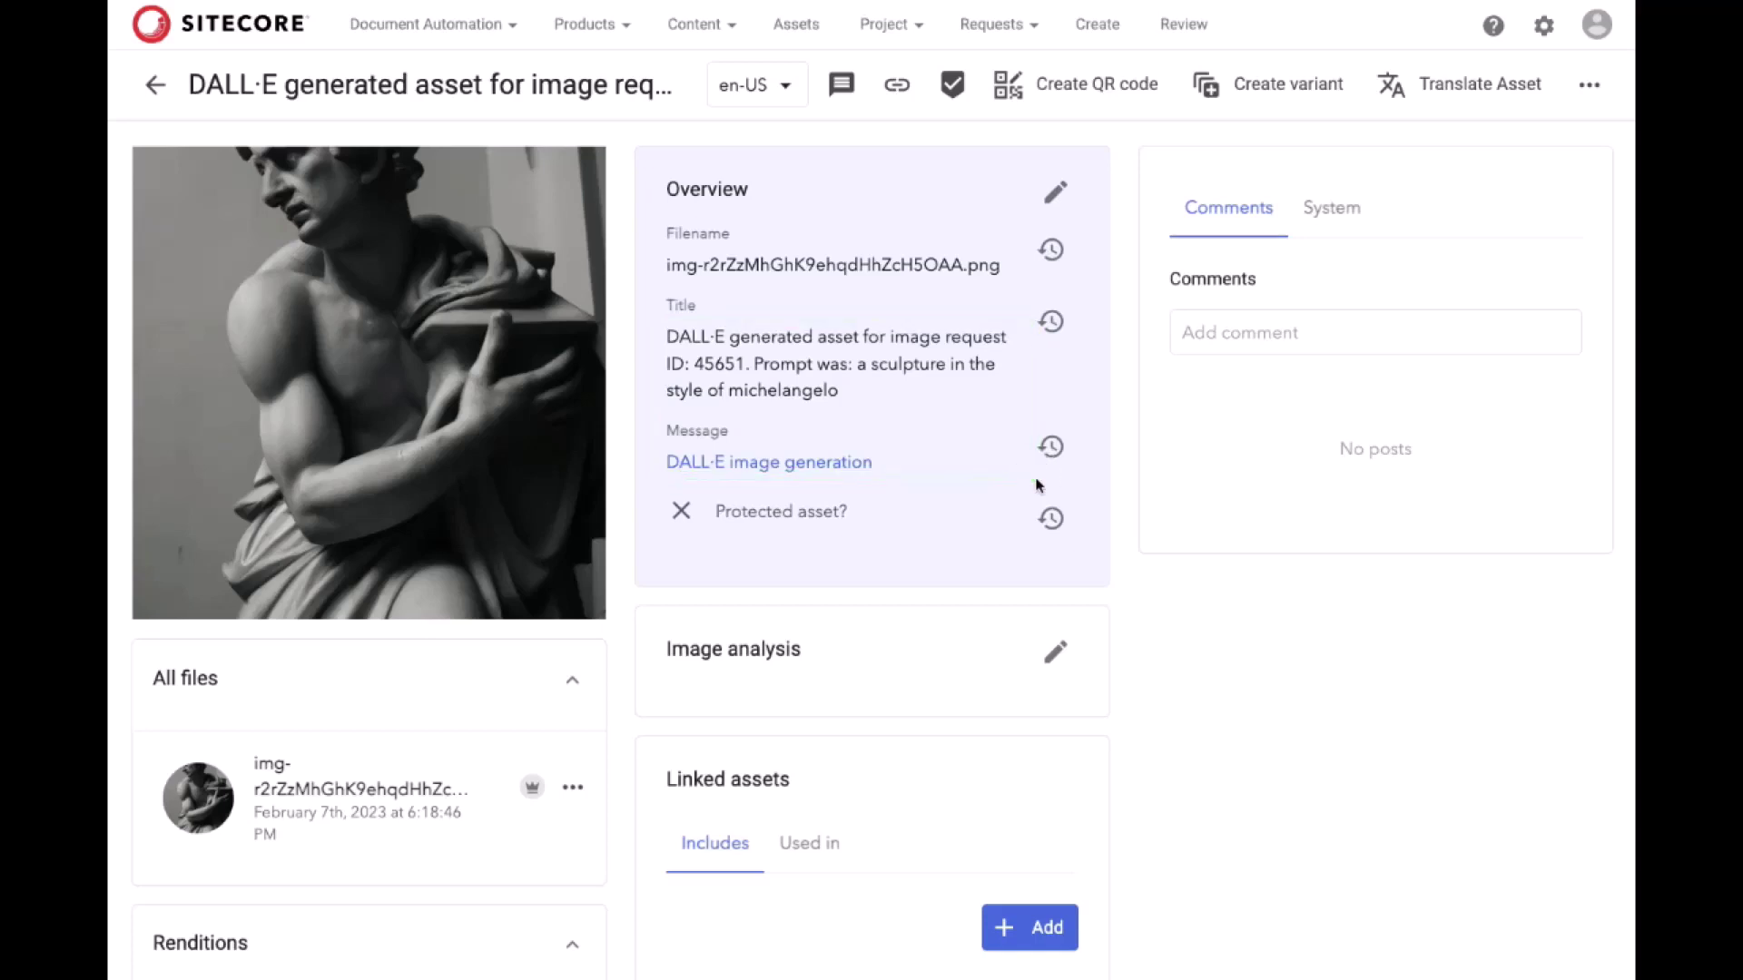
Open generation request 45651 and preview its first sculpture image at full size.
left_click(767, 464)
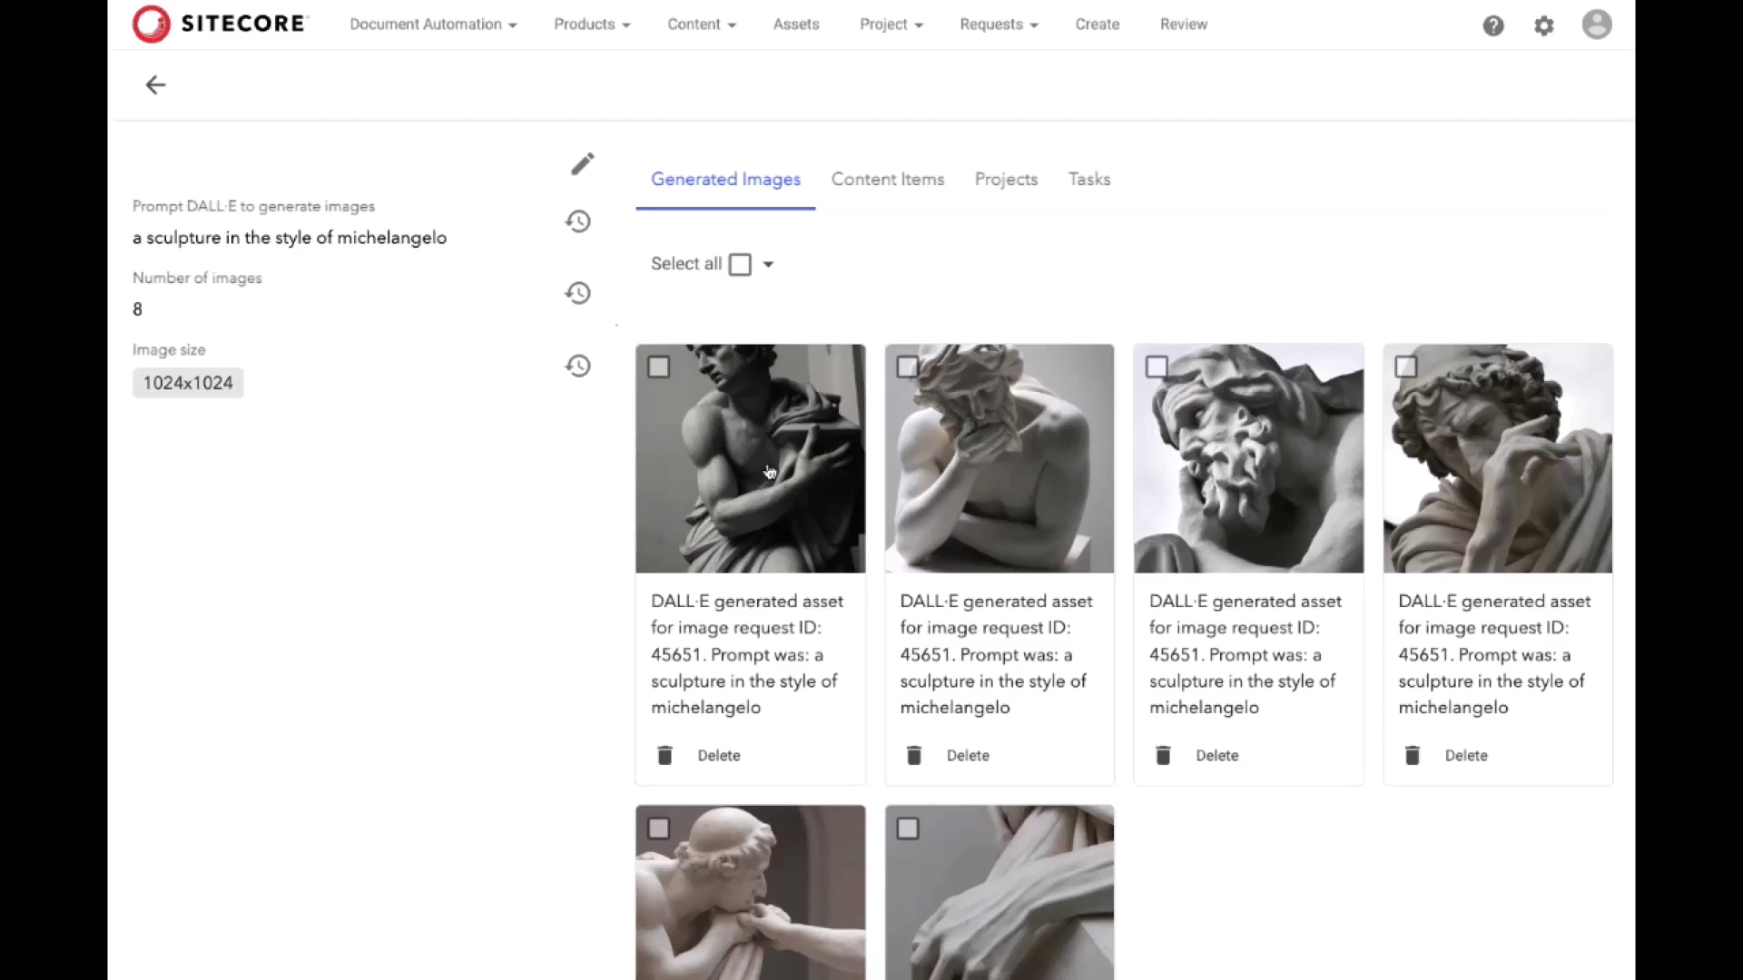
scroll(603, 474, "down", 3)
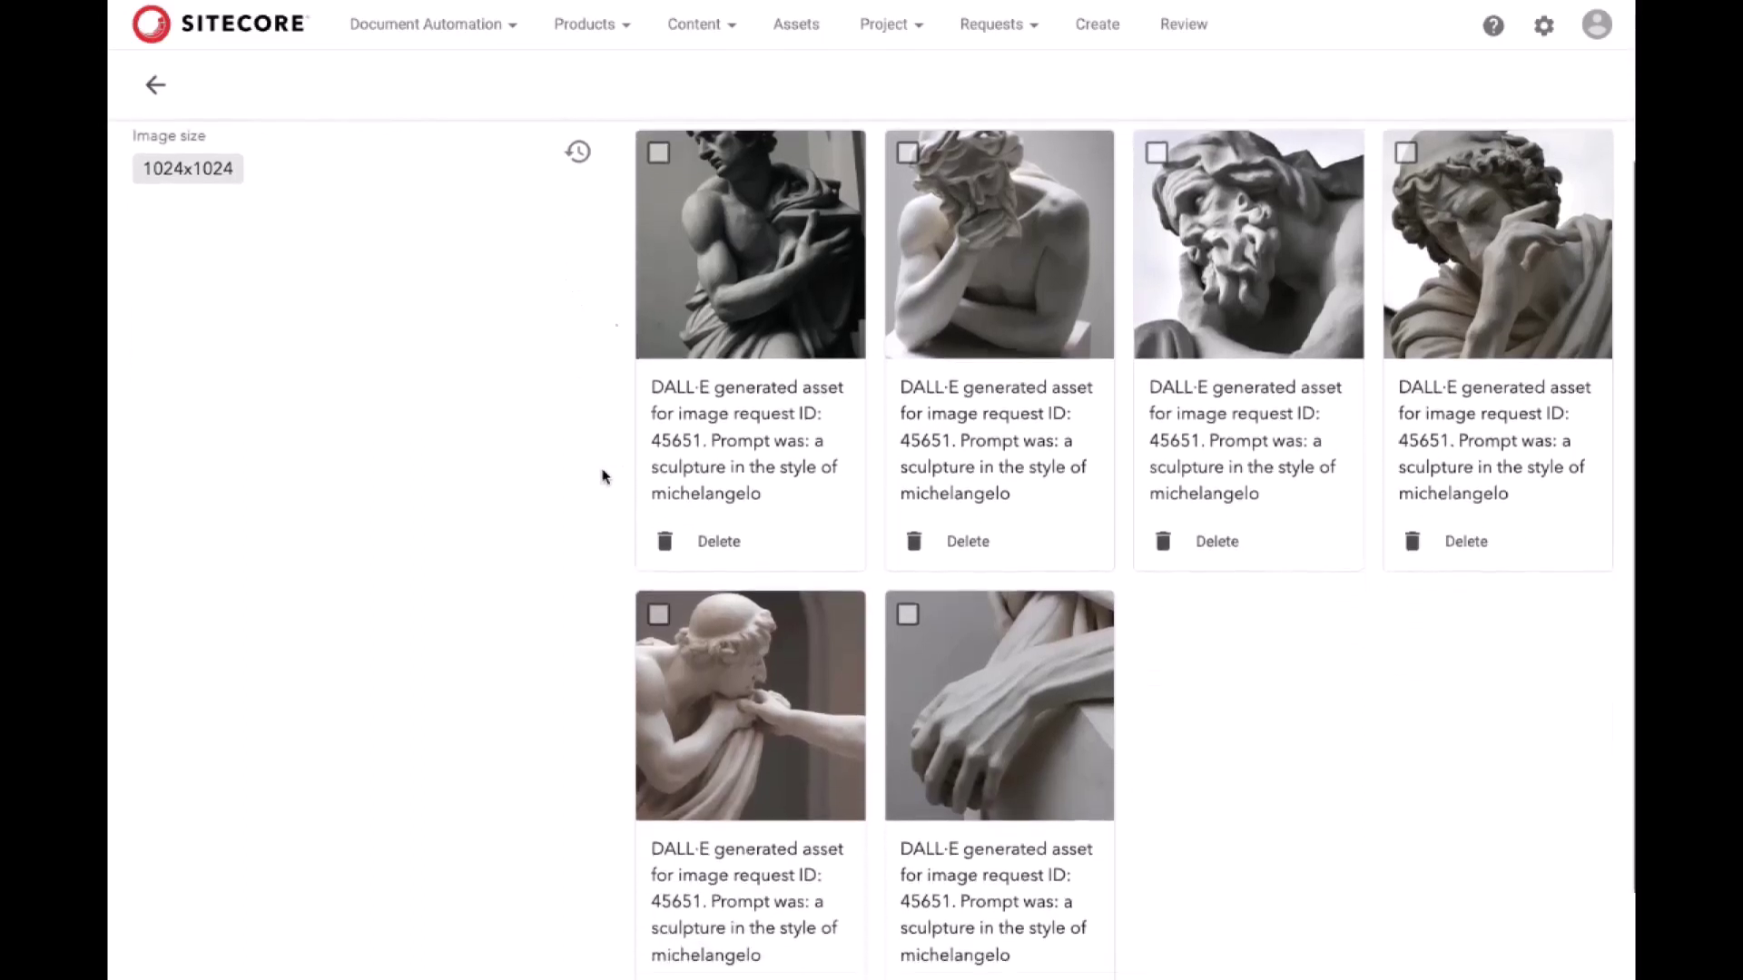
scroll(604, 474, "down", 1)
scroll(603, 476, "up", 3)
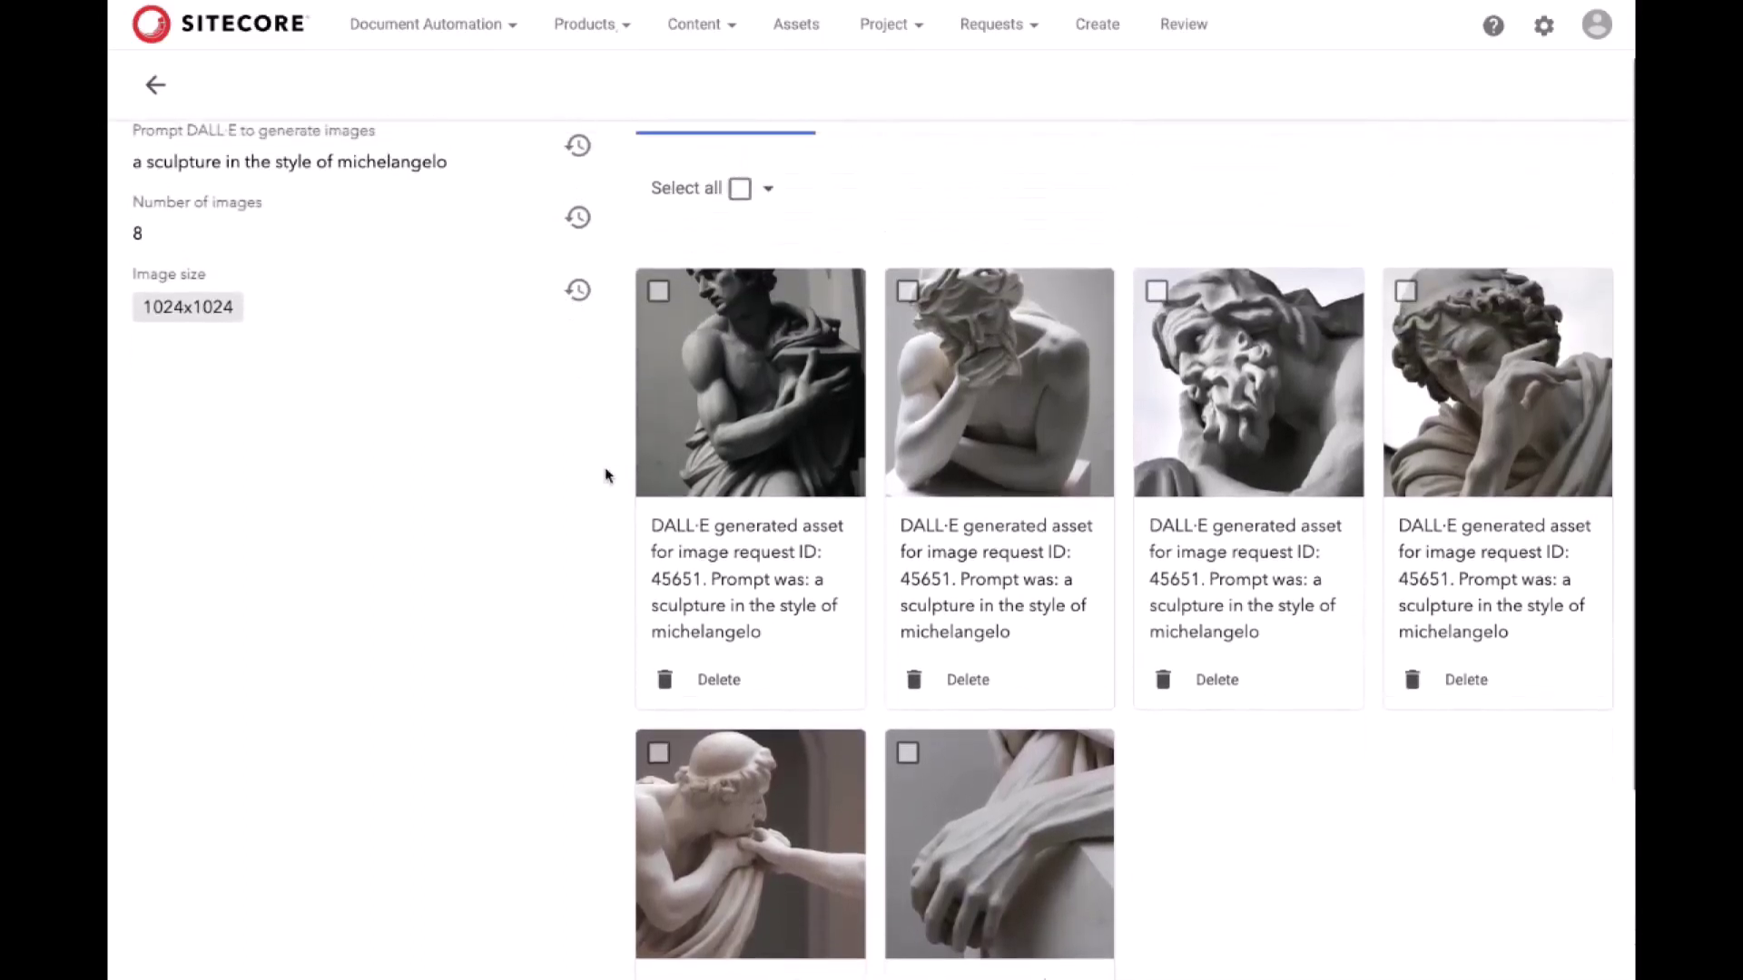
left_click(724, 466)
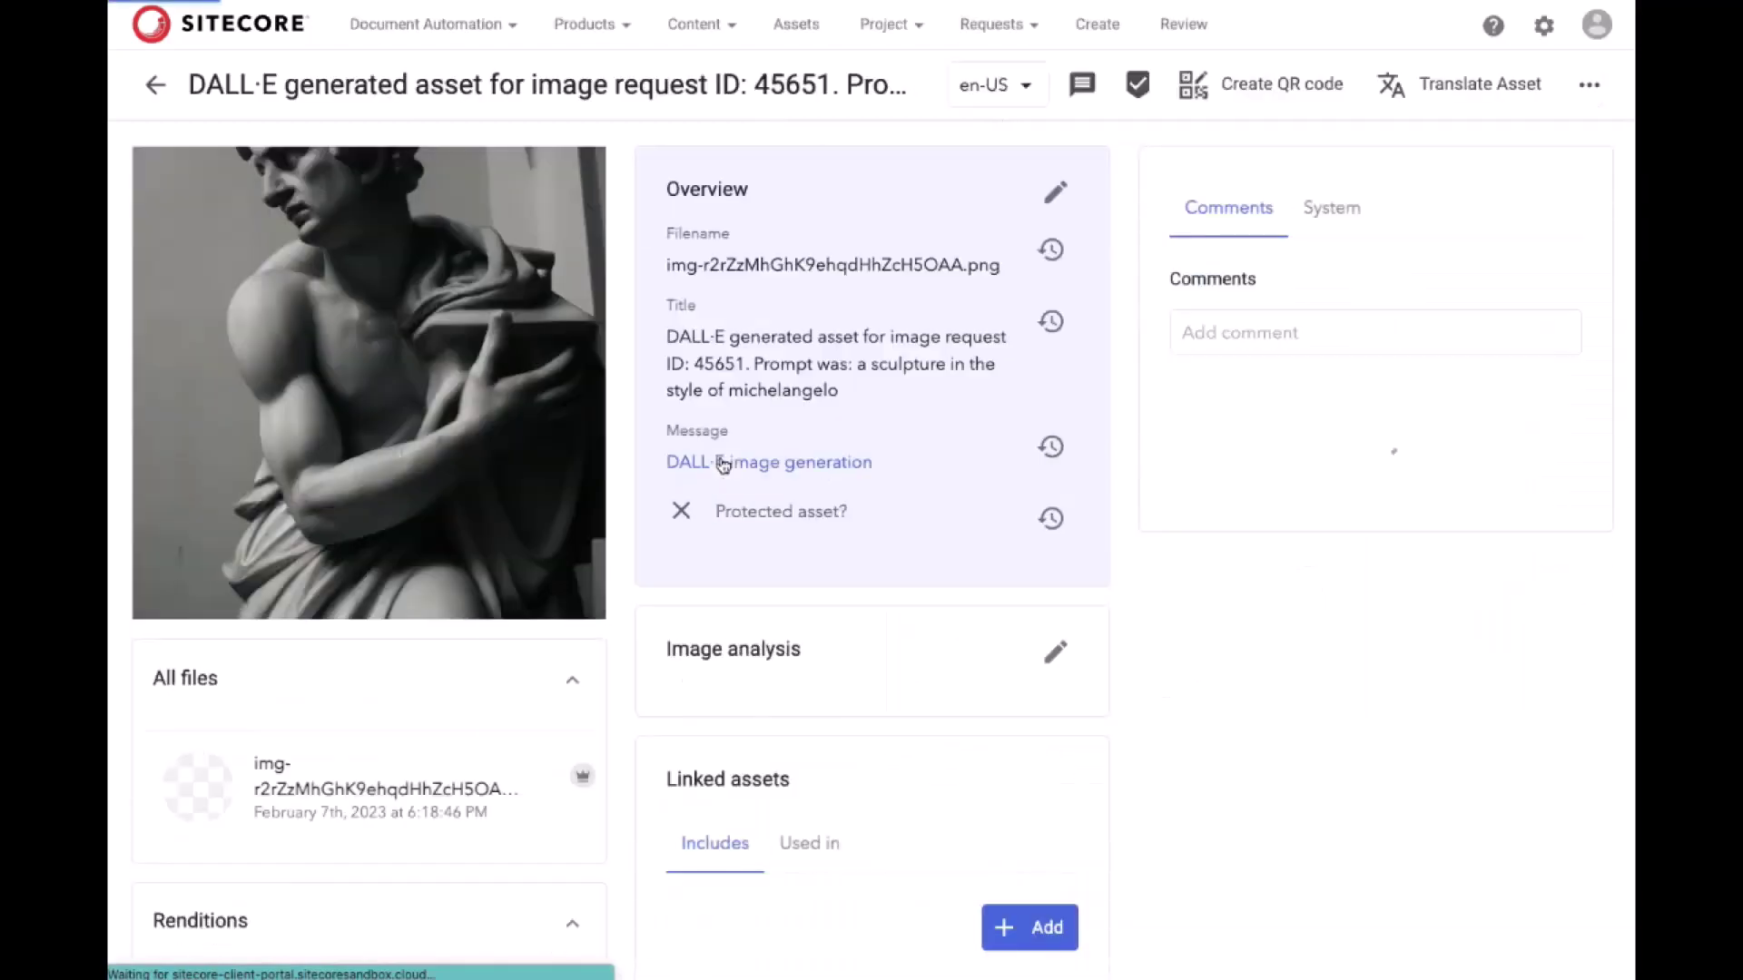
left_click(405, 399)
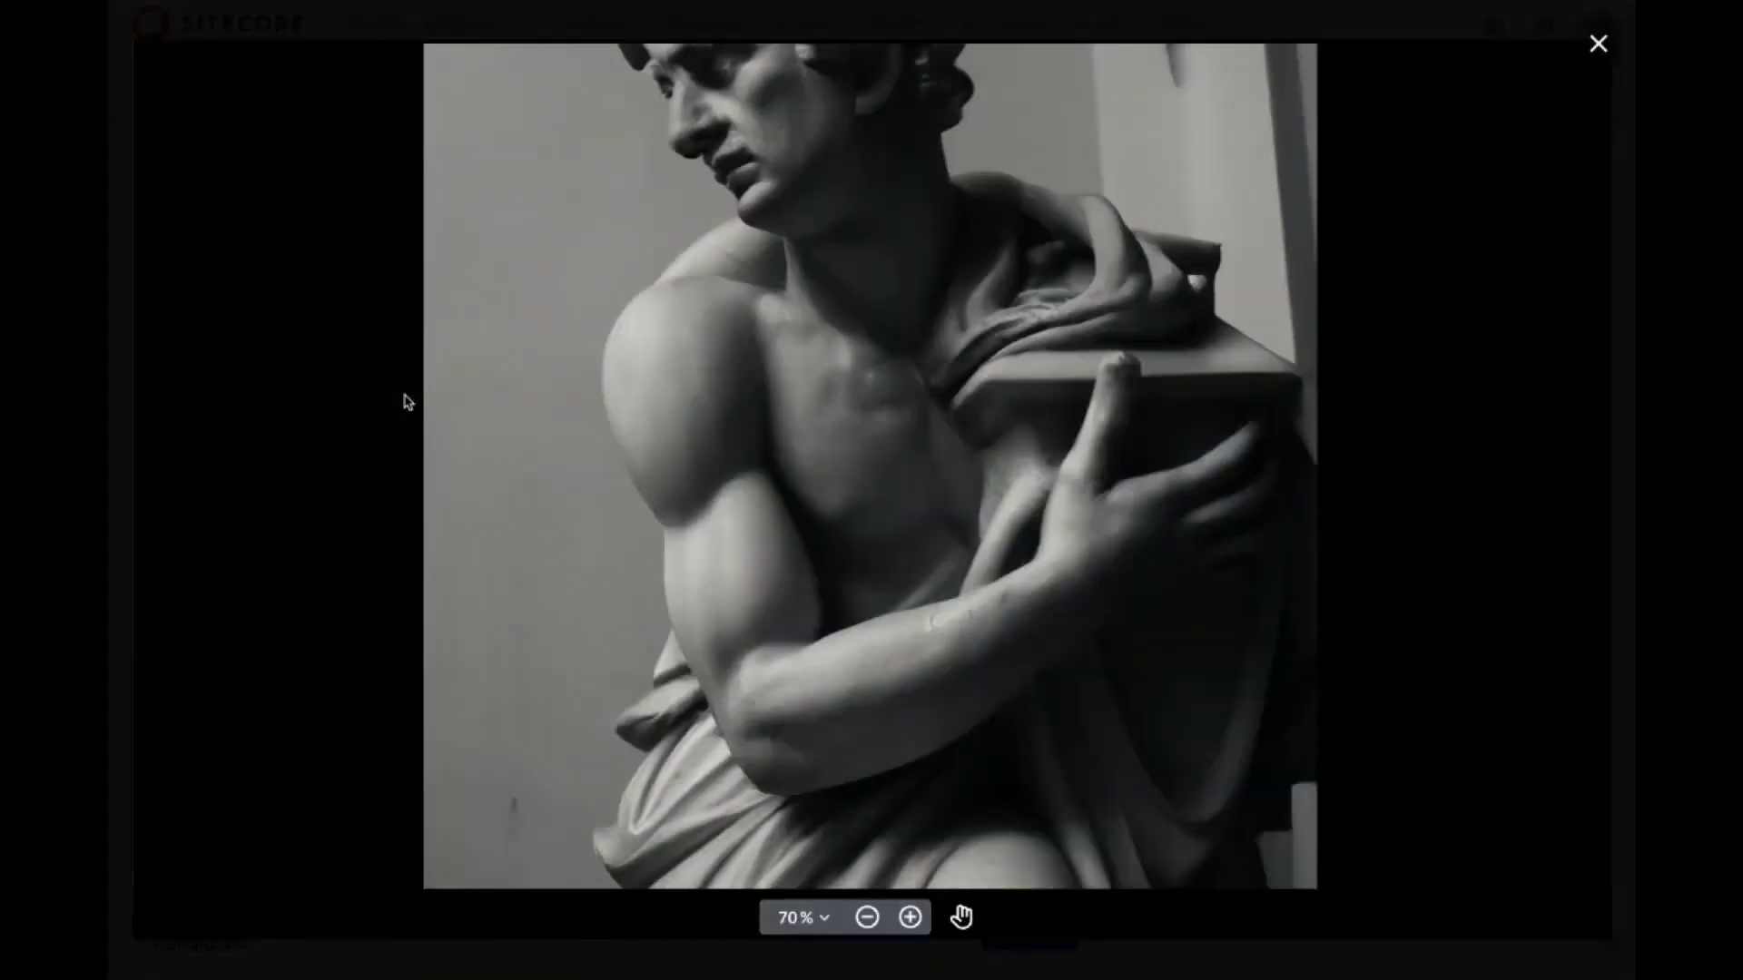
left_click(1598, 45)
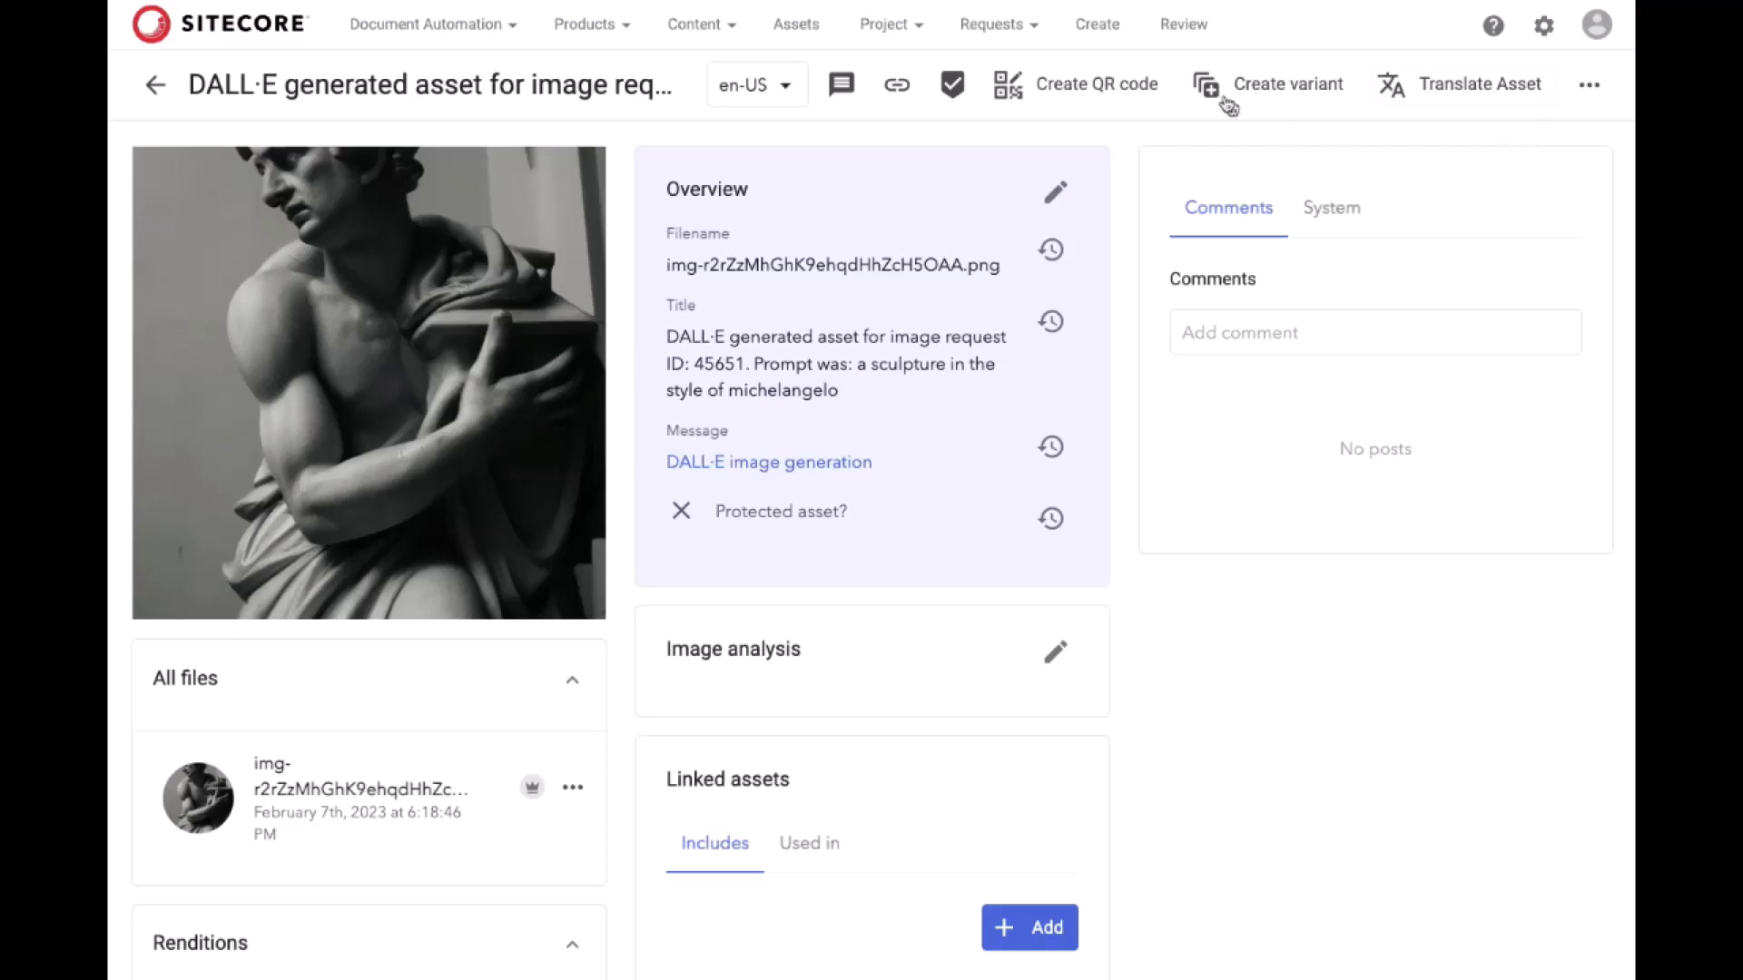
Open the first birthday cake asset from Review and follow it to request 49478's five images.
left_click(1180, 34)
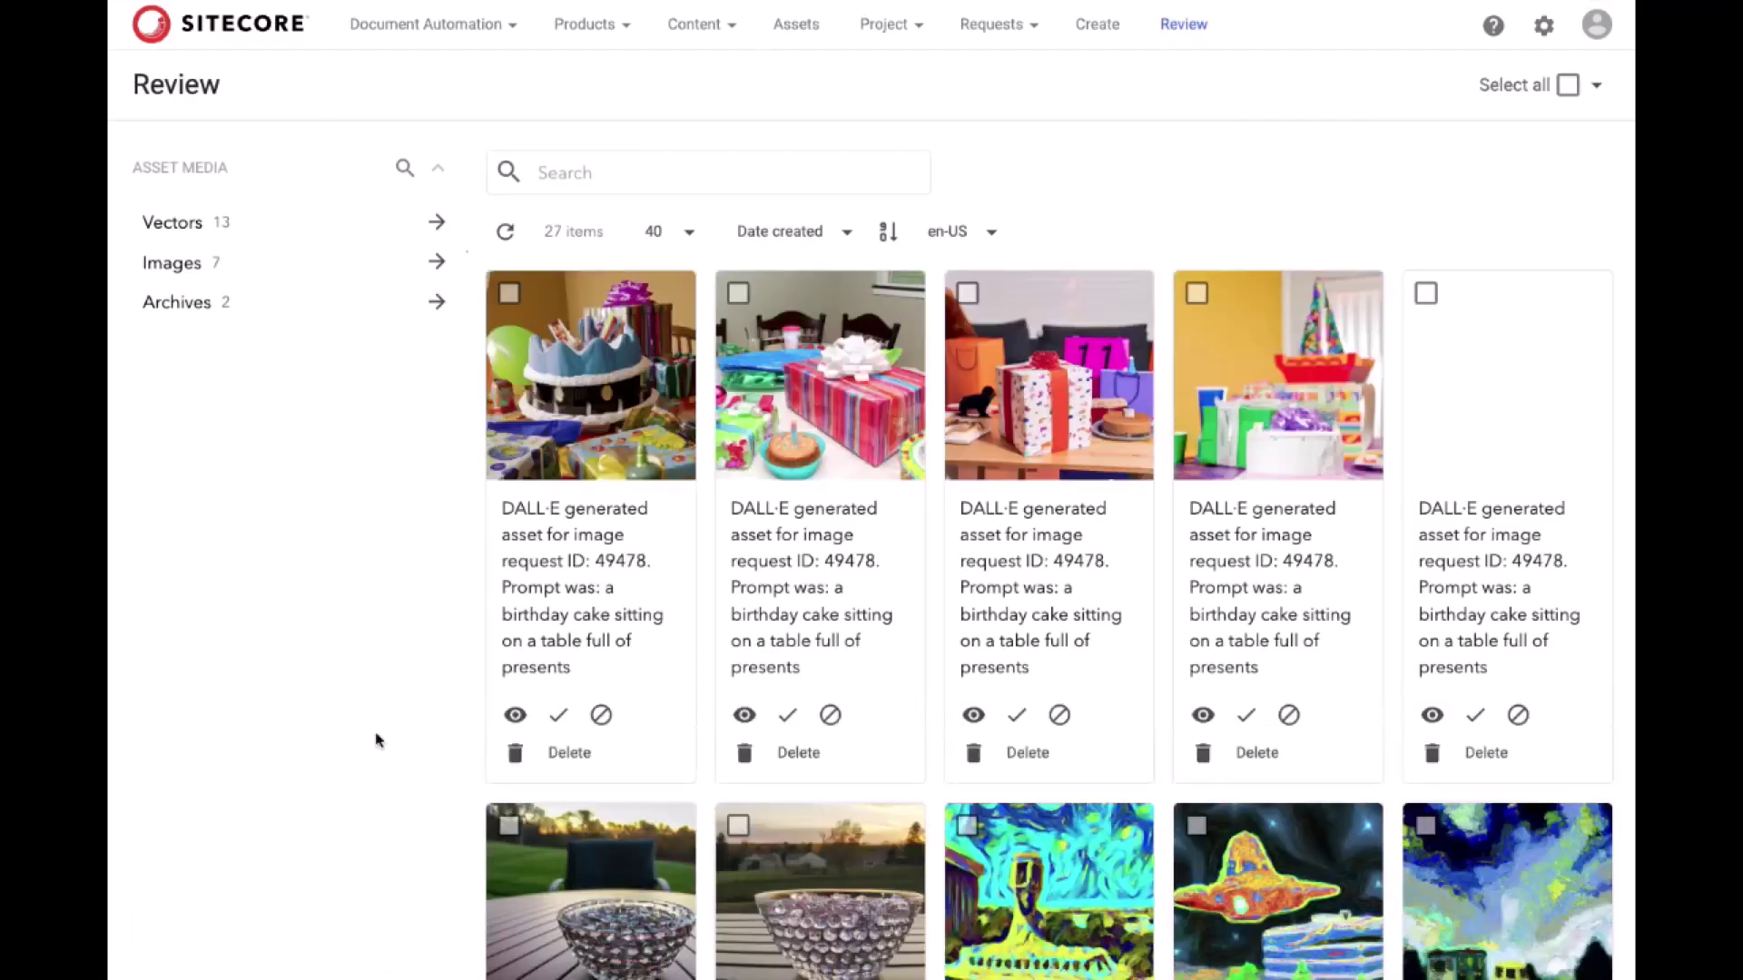
left_click(599, 556)
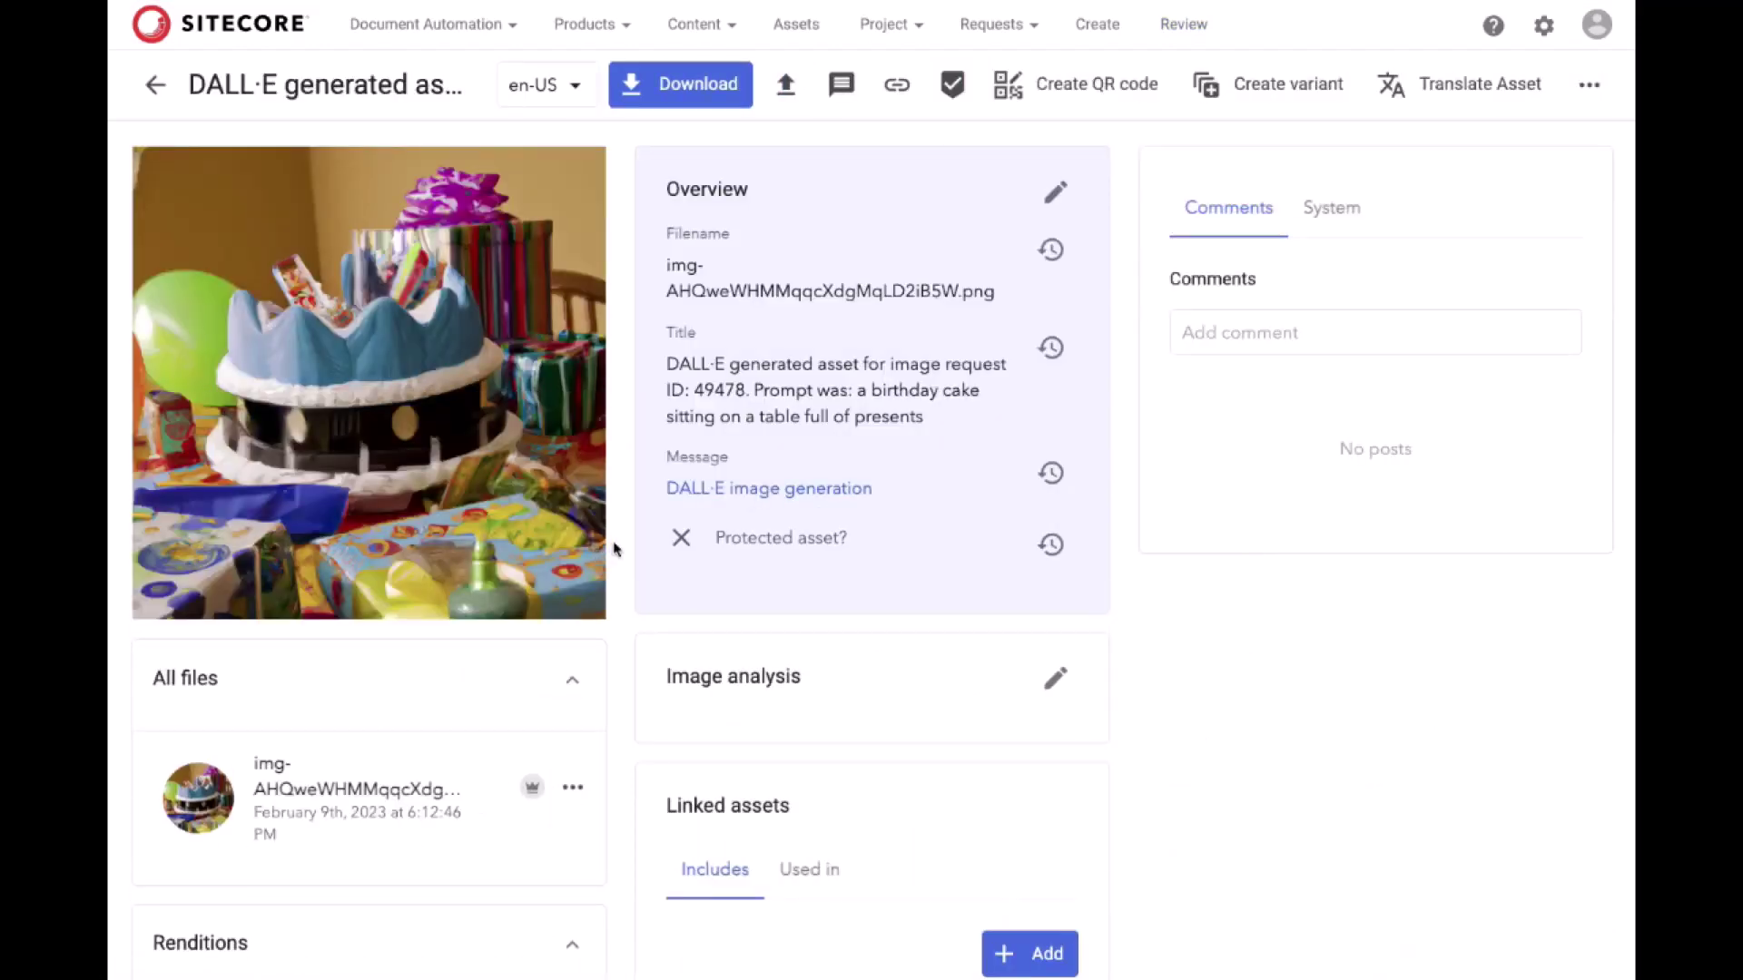
left_click_drag(656, 374, 1016, 440)
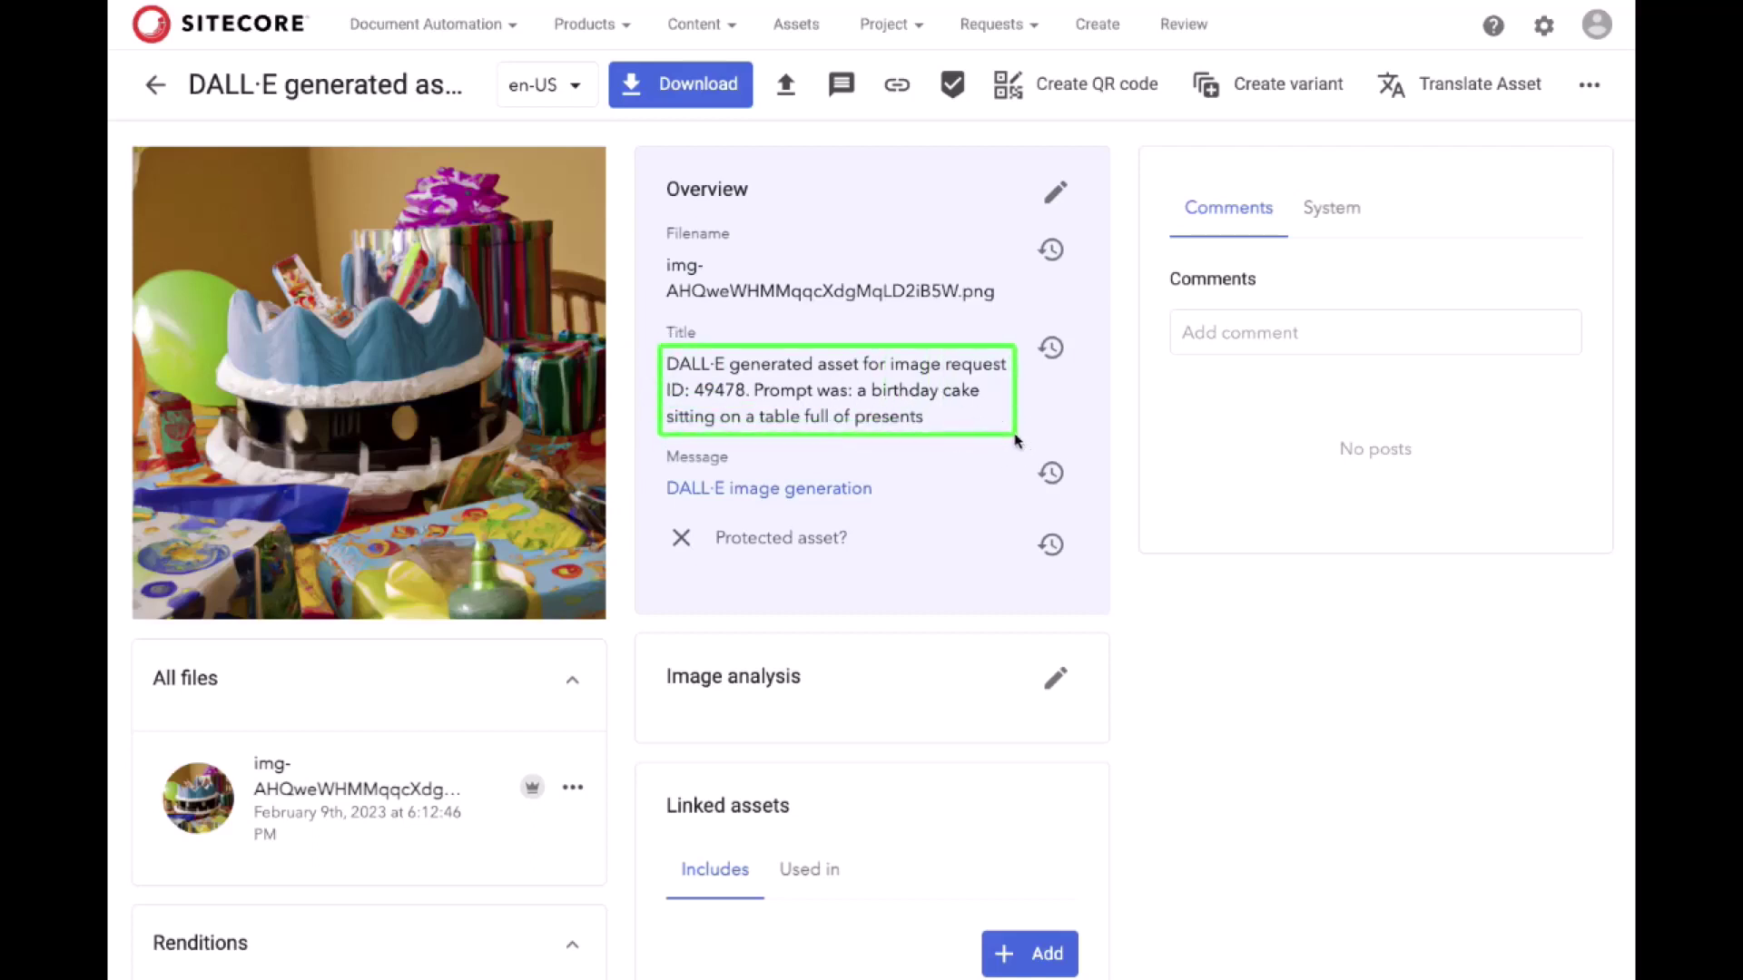
left_click(802, 495)
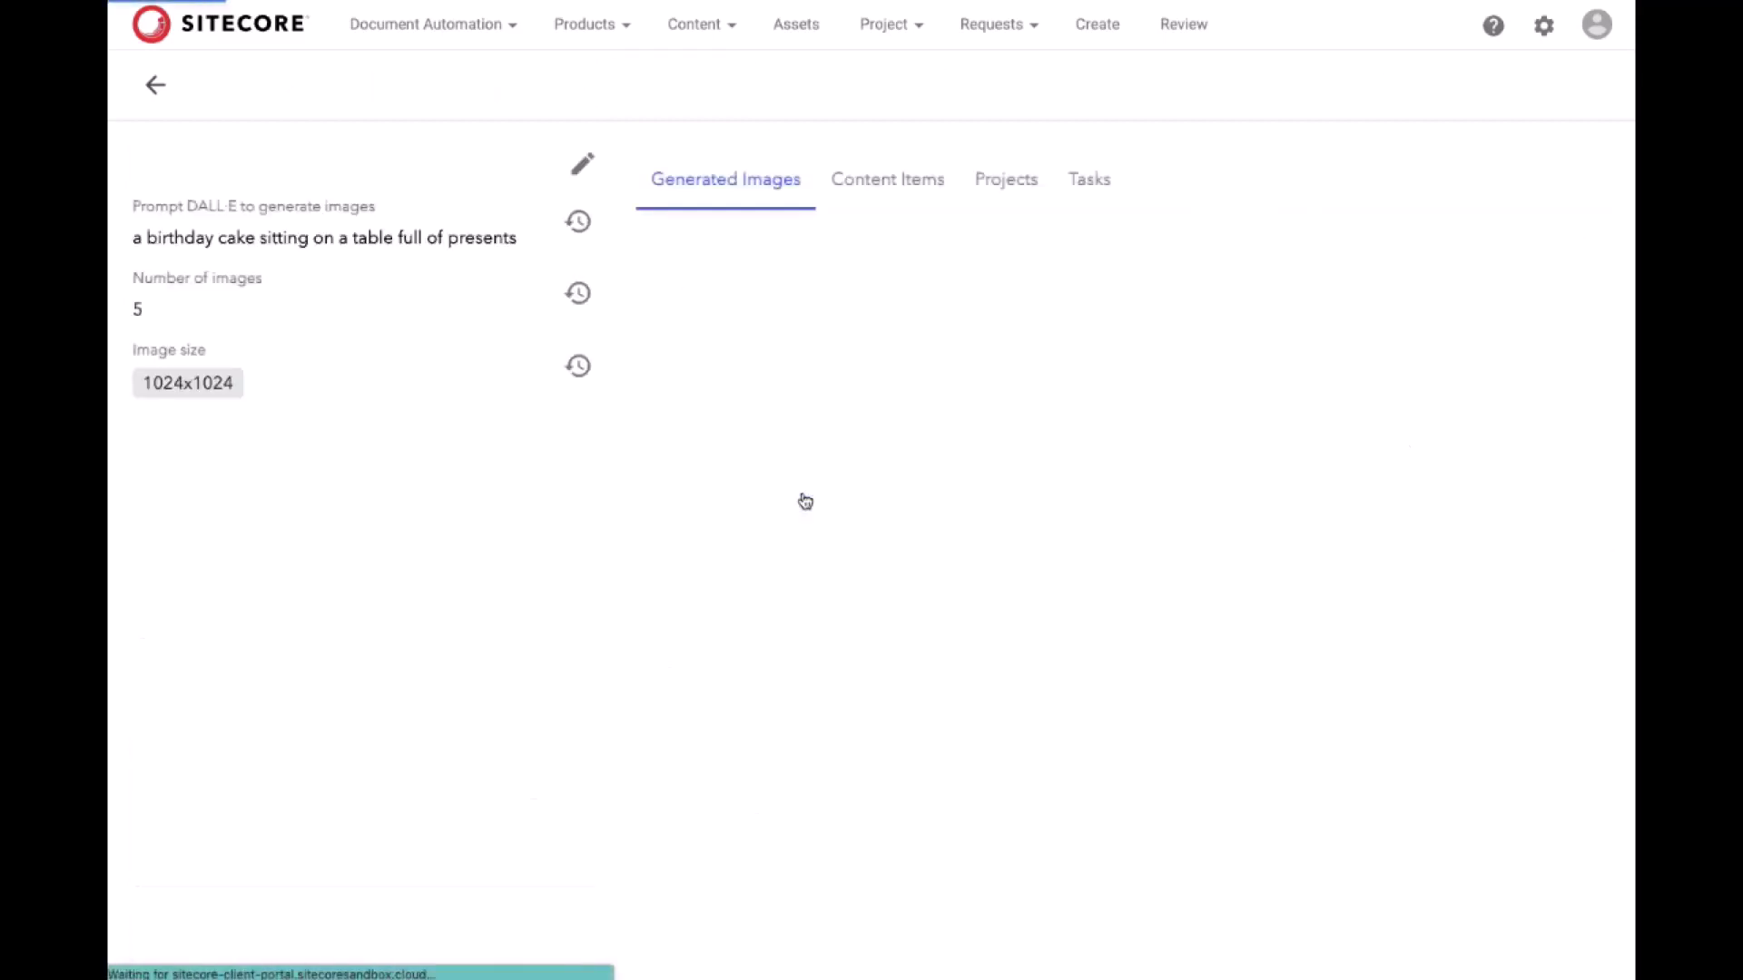
scroll(595, 513, "down", 3)
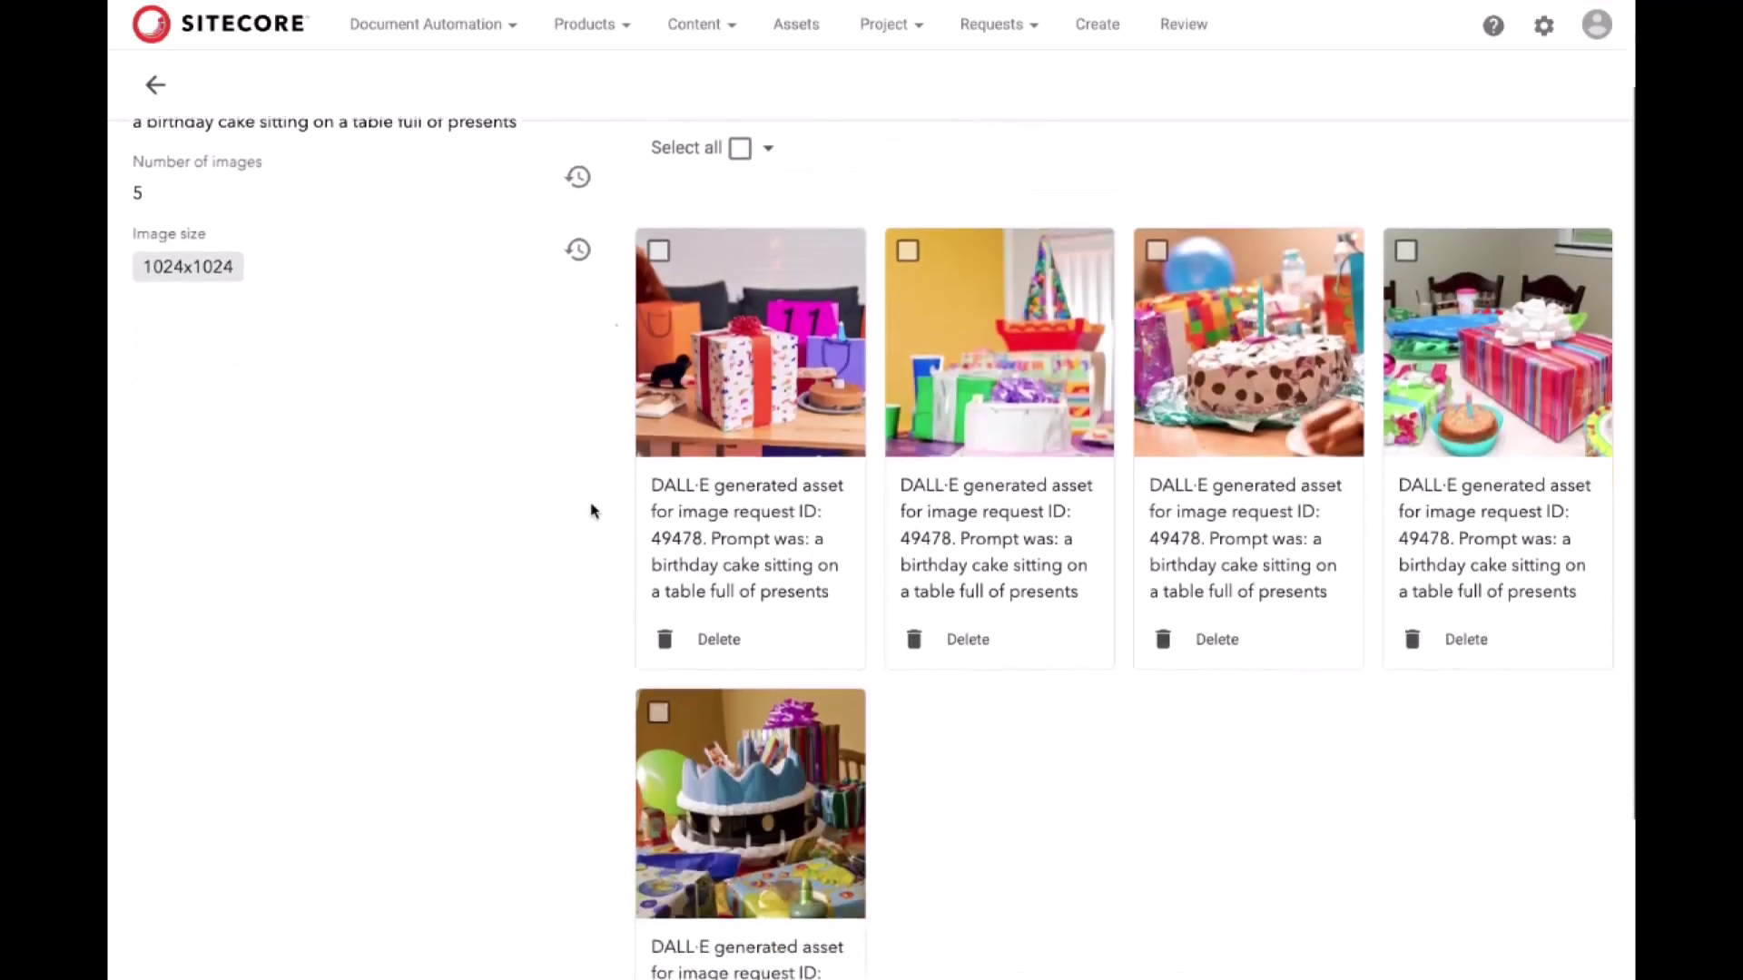
scroll(591, 511, "down", 1)
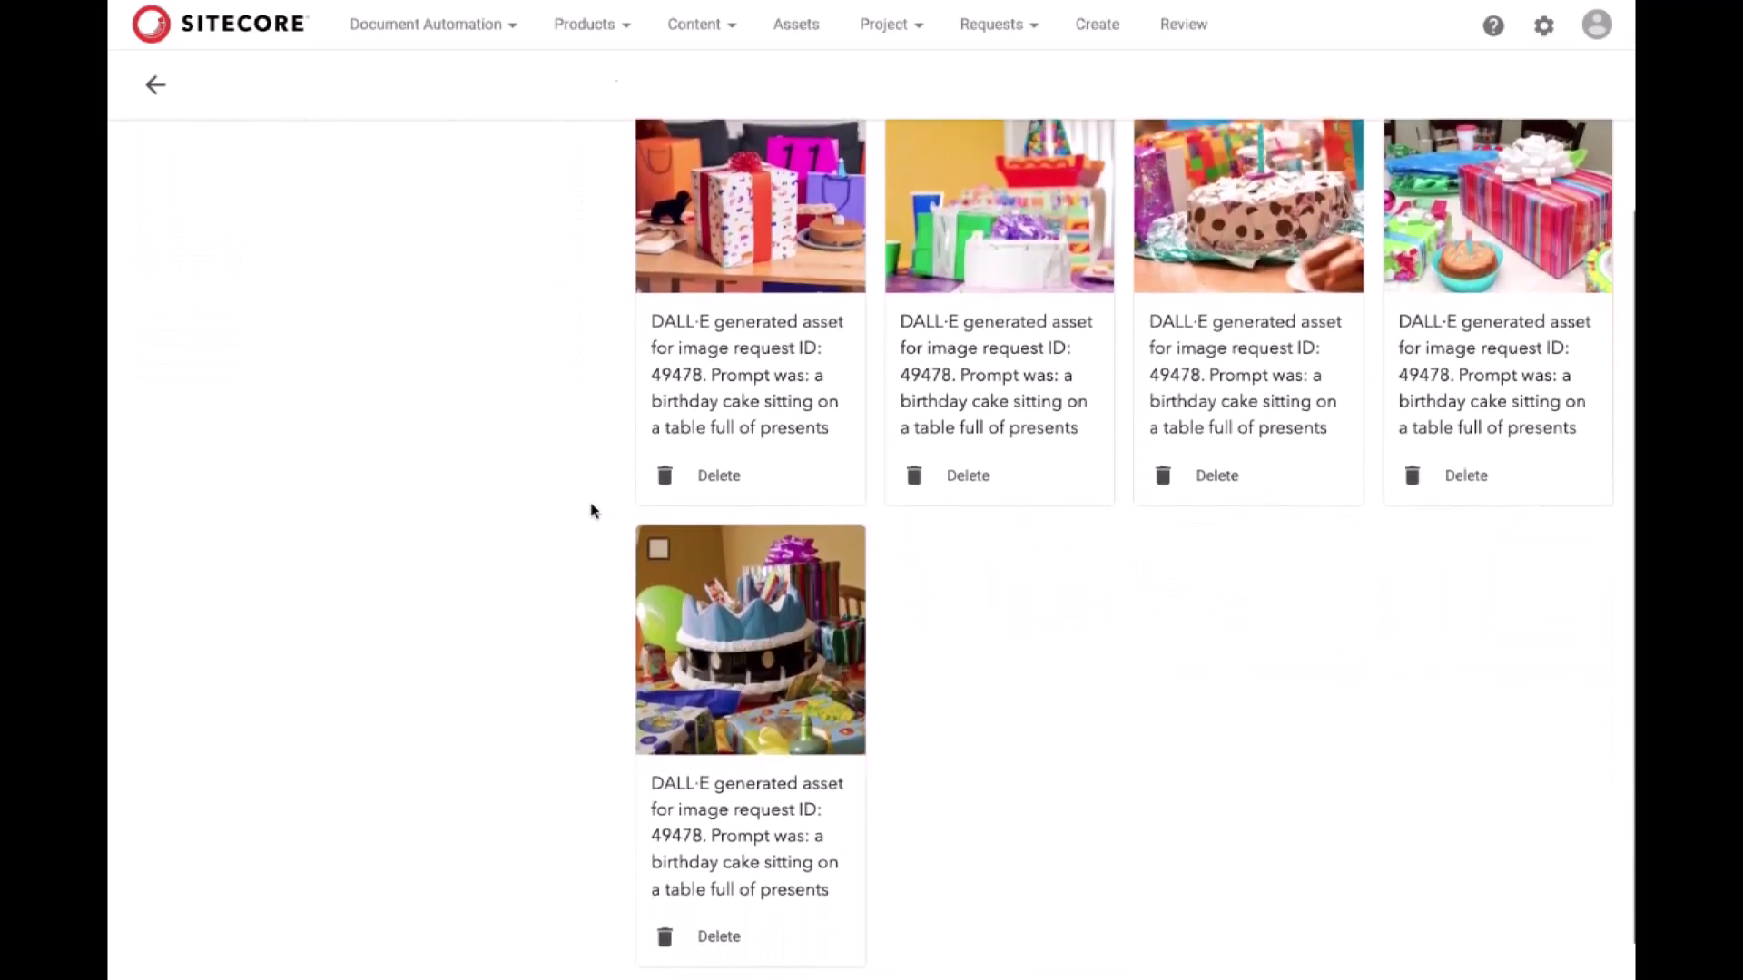
scroll(591, 511, "up", 3)
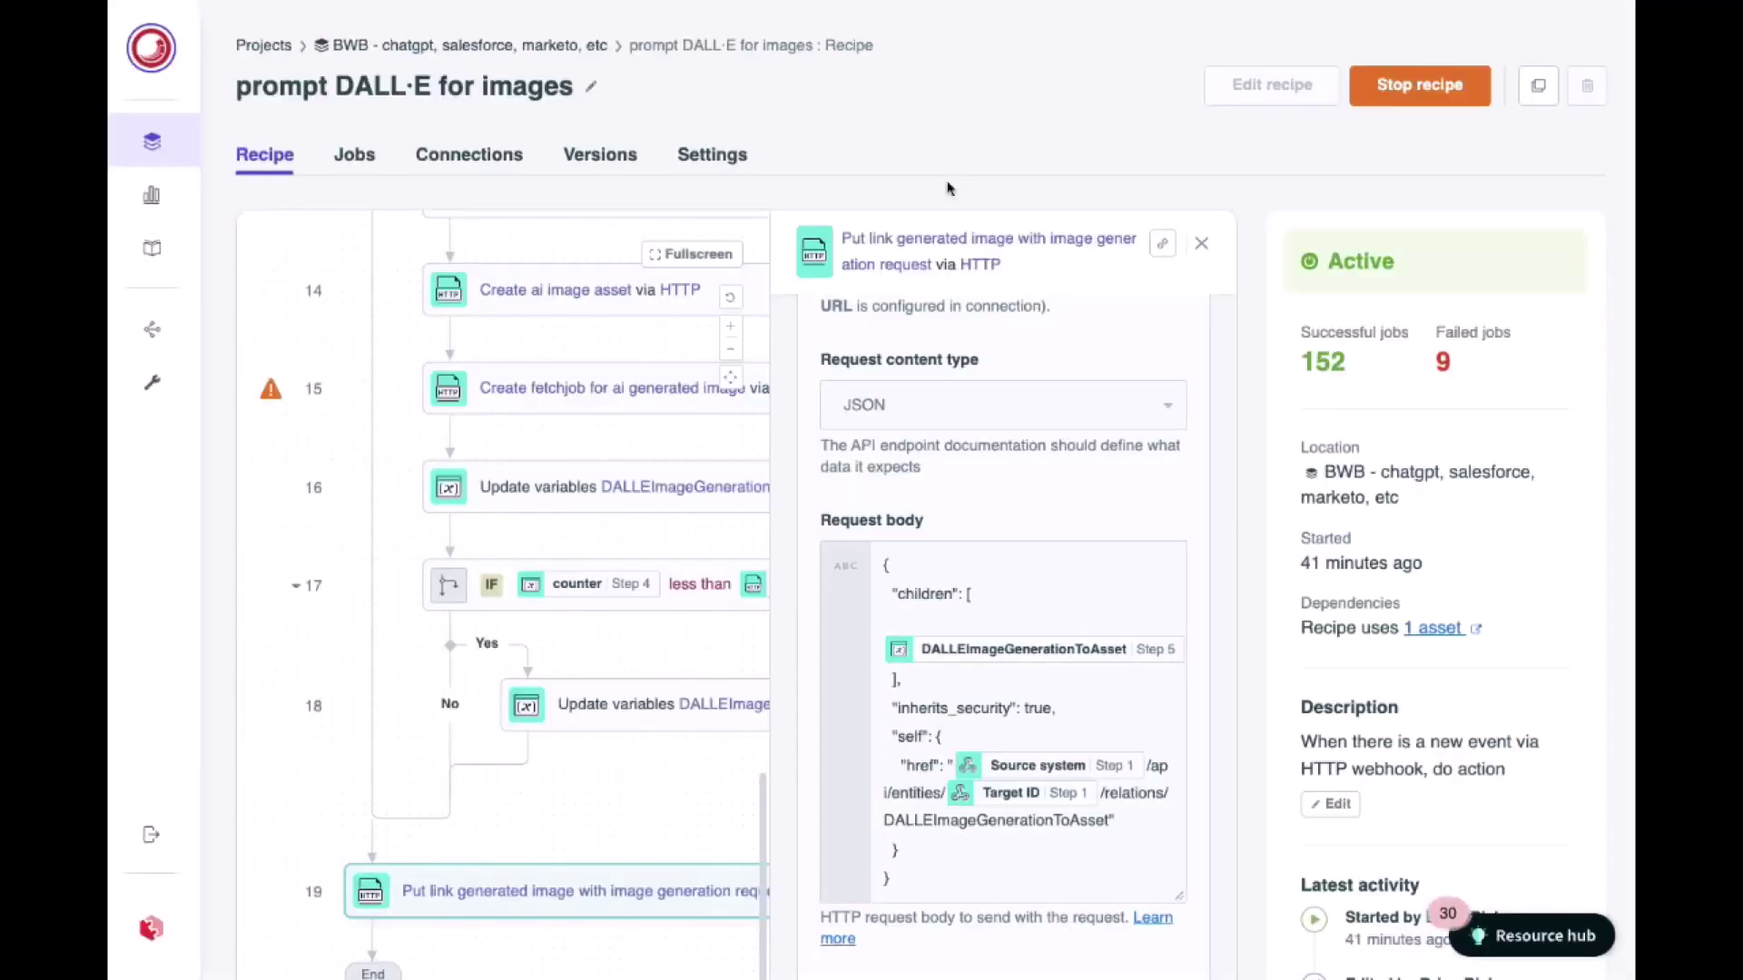
Close the step panel and scroll the recipe up to its content hub webhook trigger.
left_click(1202, 252)
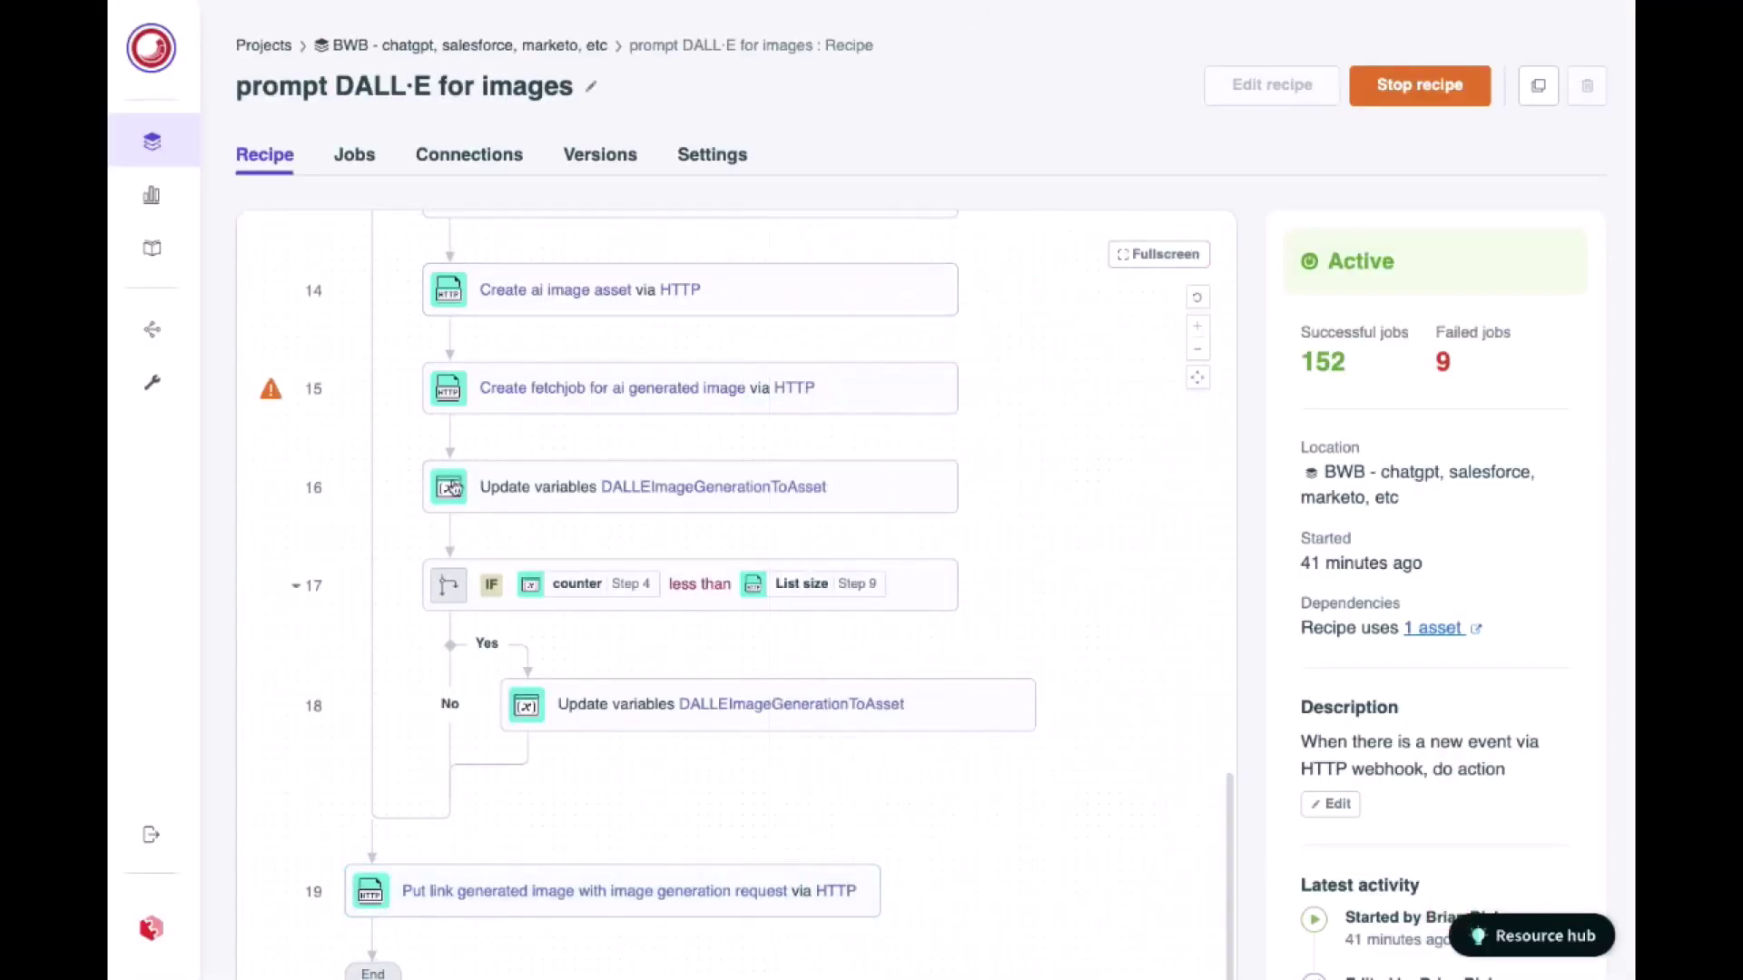
scroll(447, 499, "up", 5)
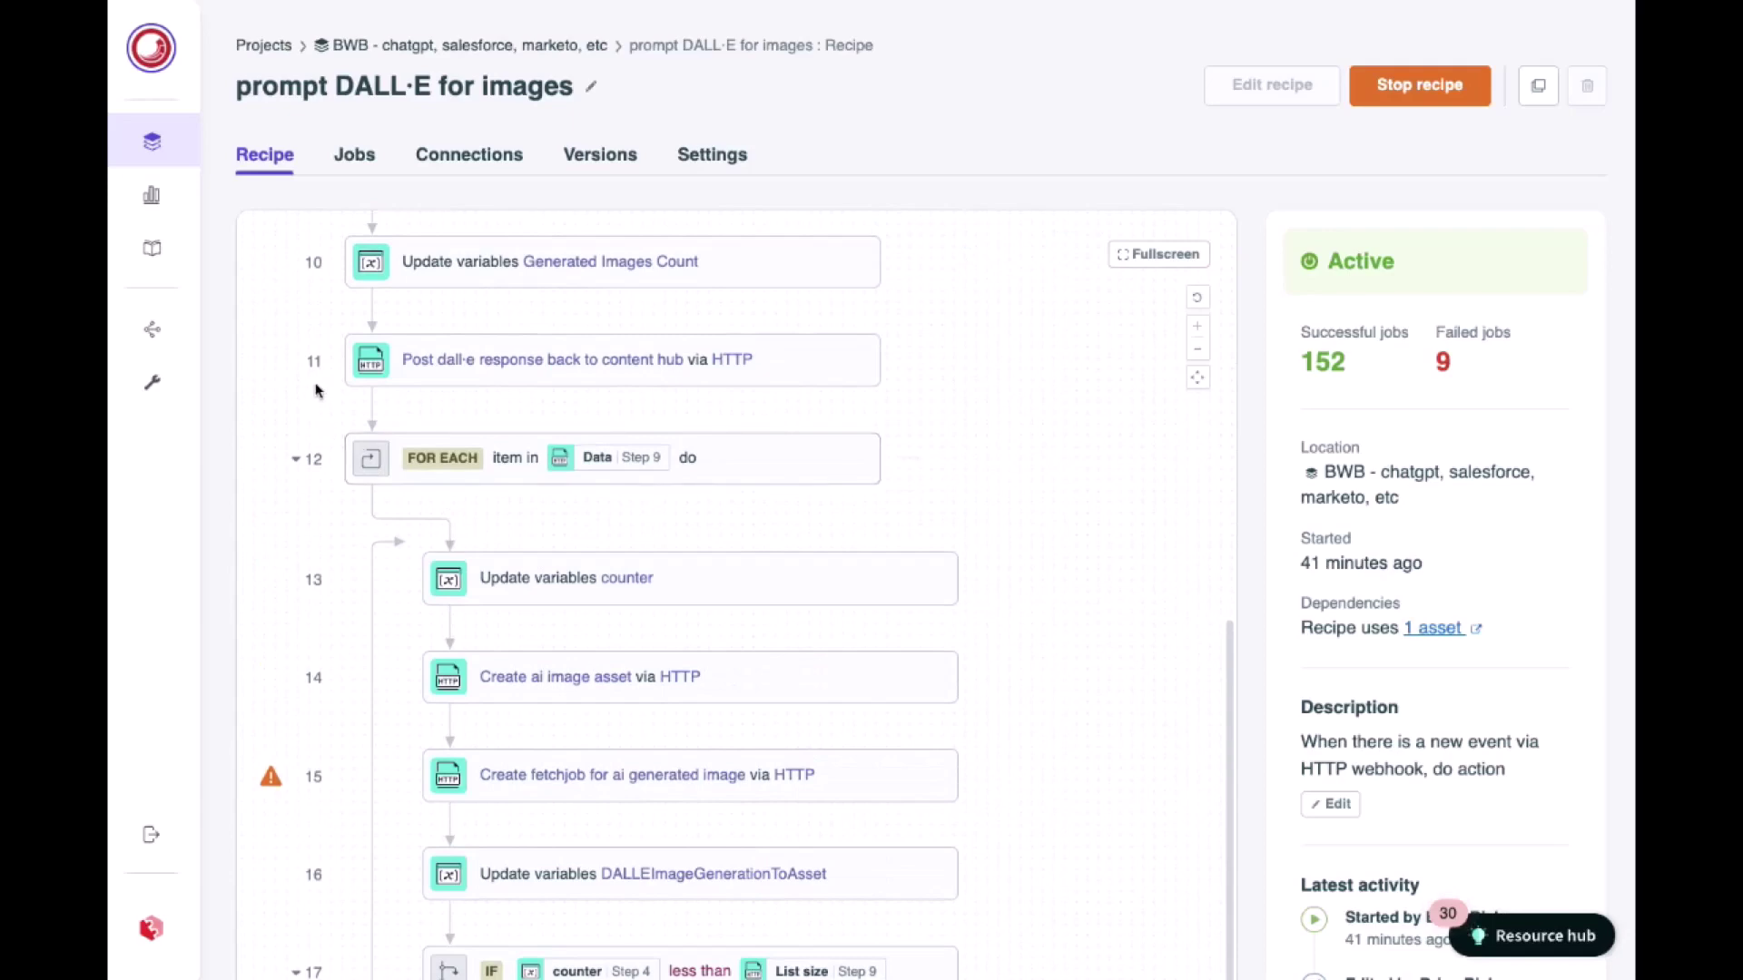
scroll(317, 391, "up", 6)
scroll(317, 391, "up", 5)
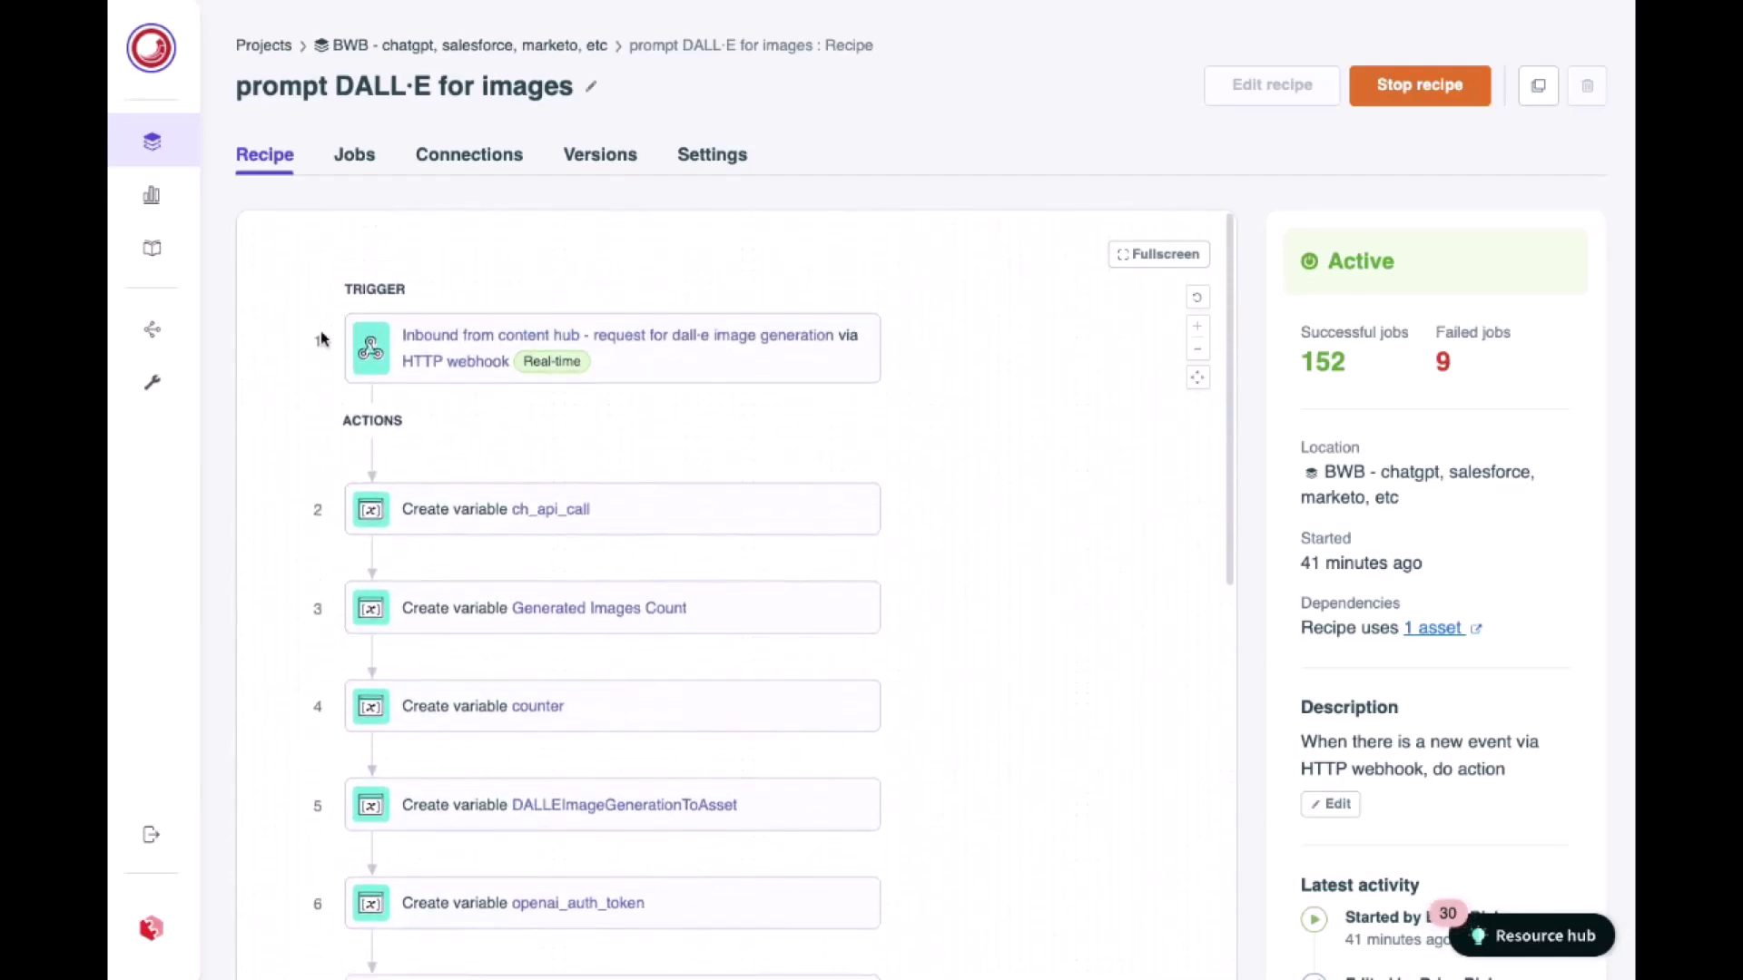
left_click_drag(321, 268, 919, 406)
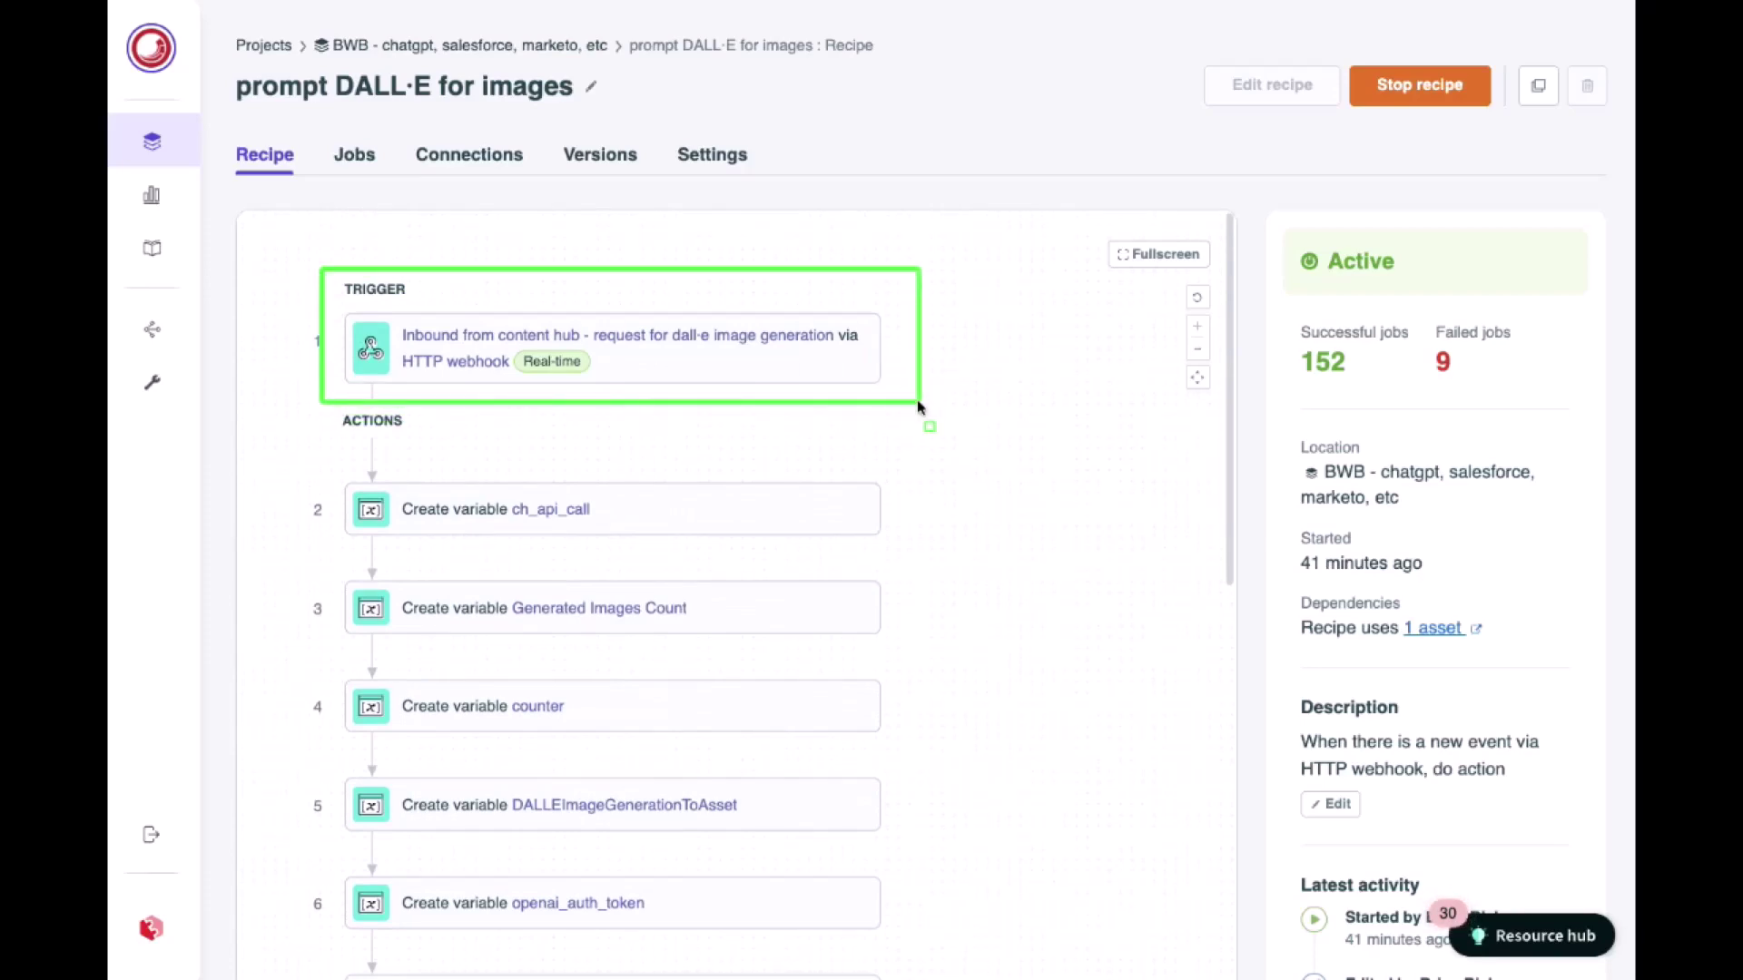
scroll(292, 479, "down", 7)
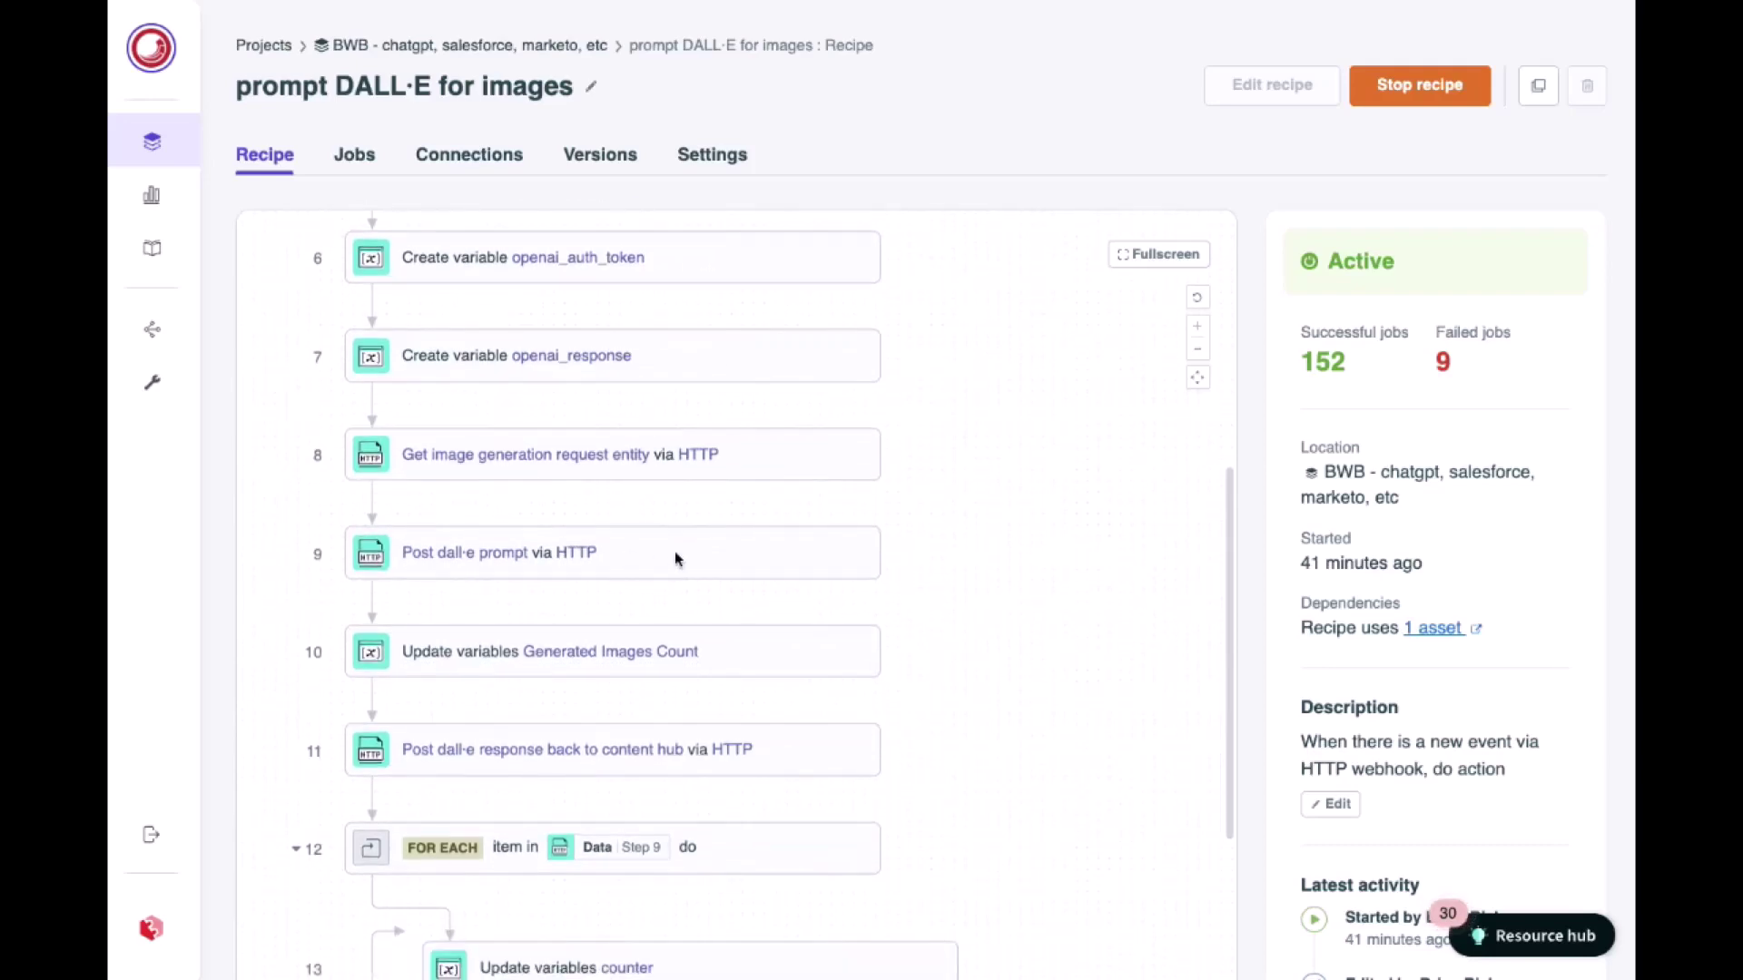
left_click(723, 552)
scroll(896, 539, "down", 7)
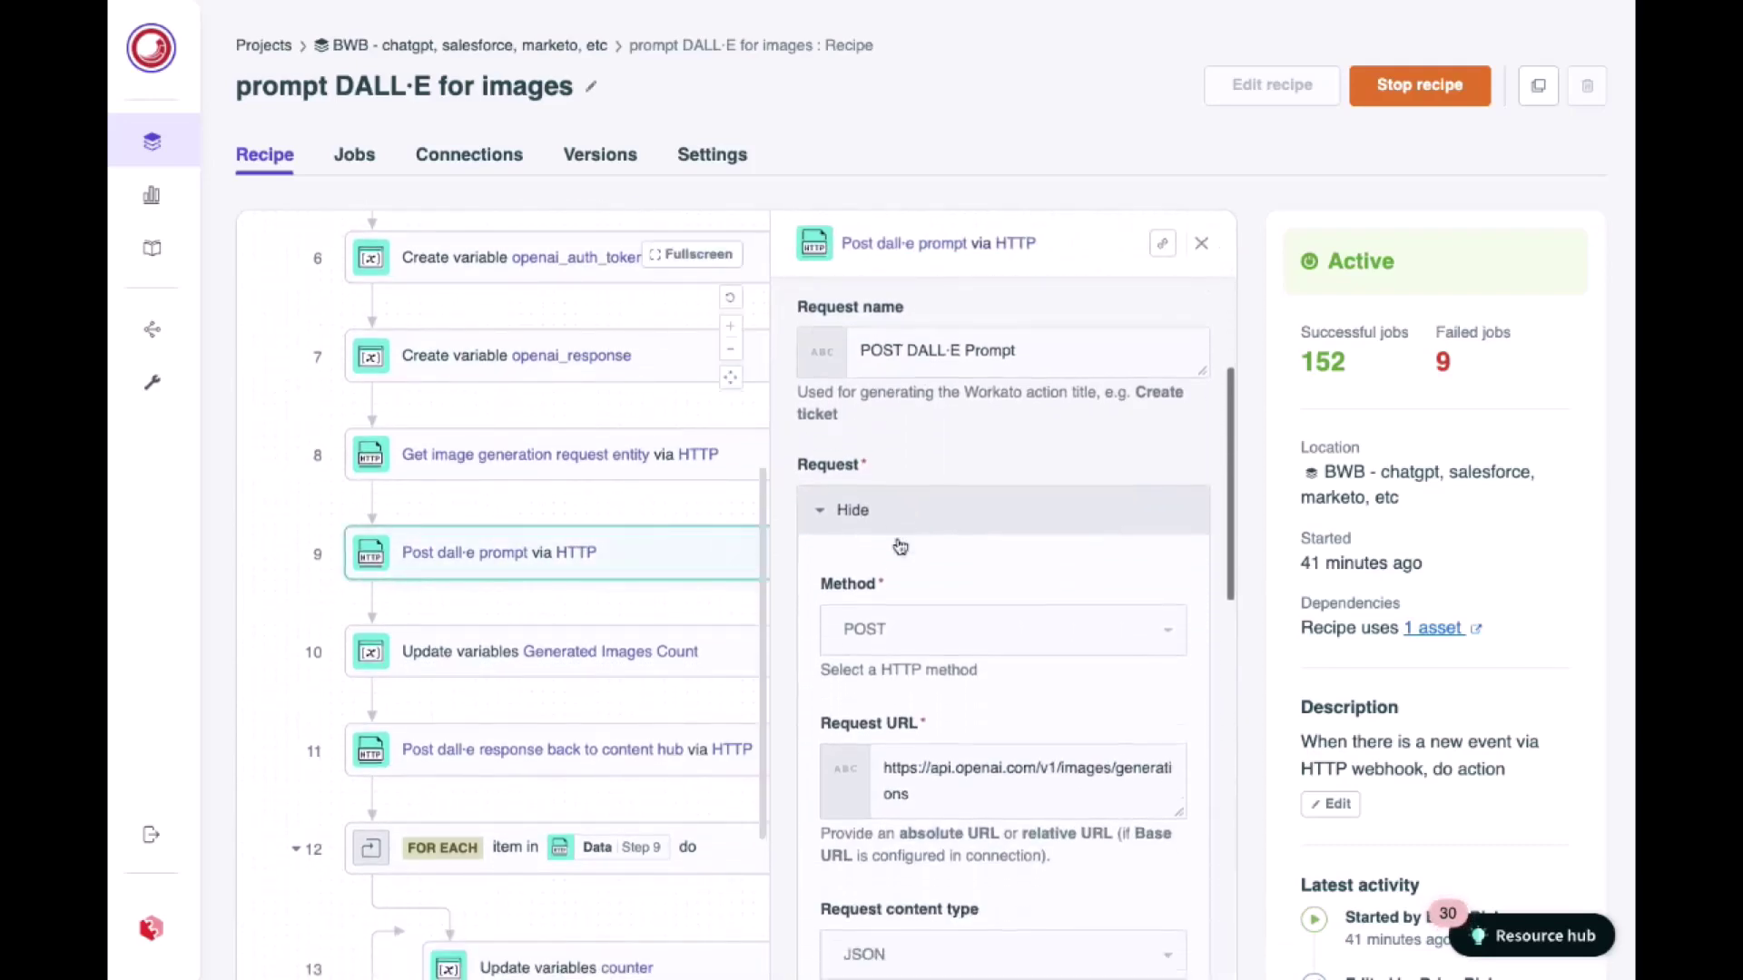
scroll(896, 573, "down", 1)
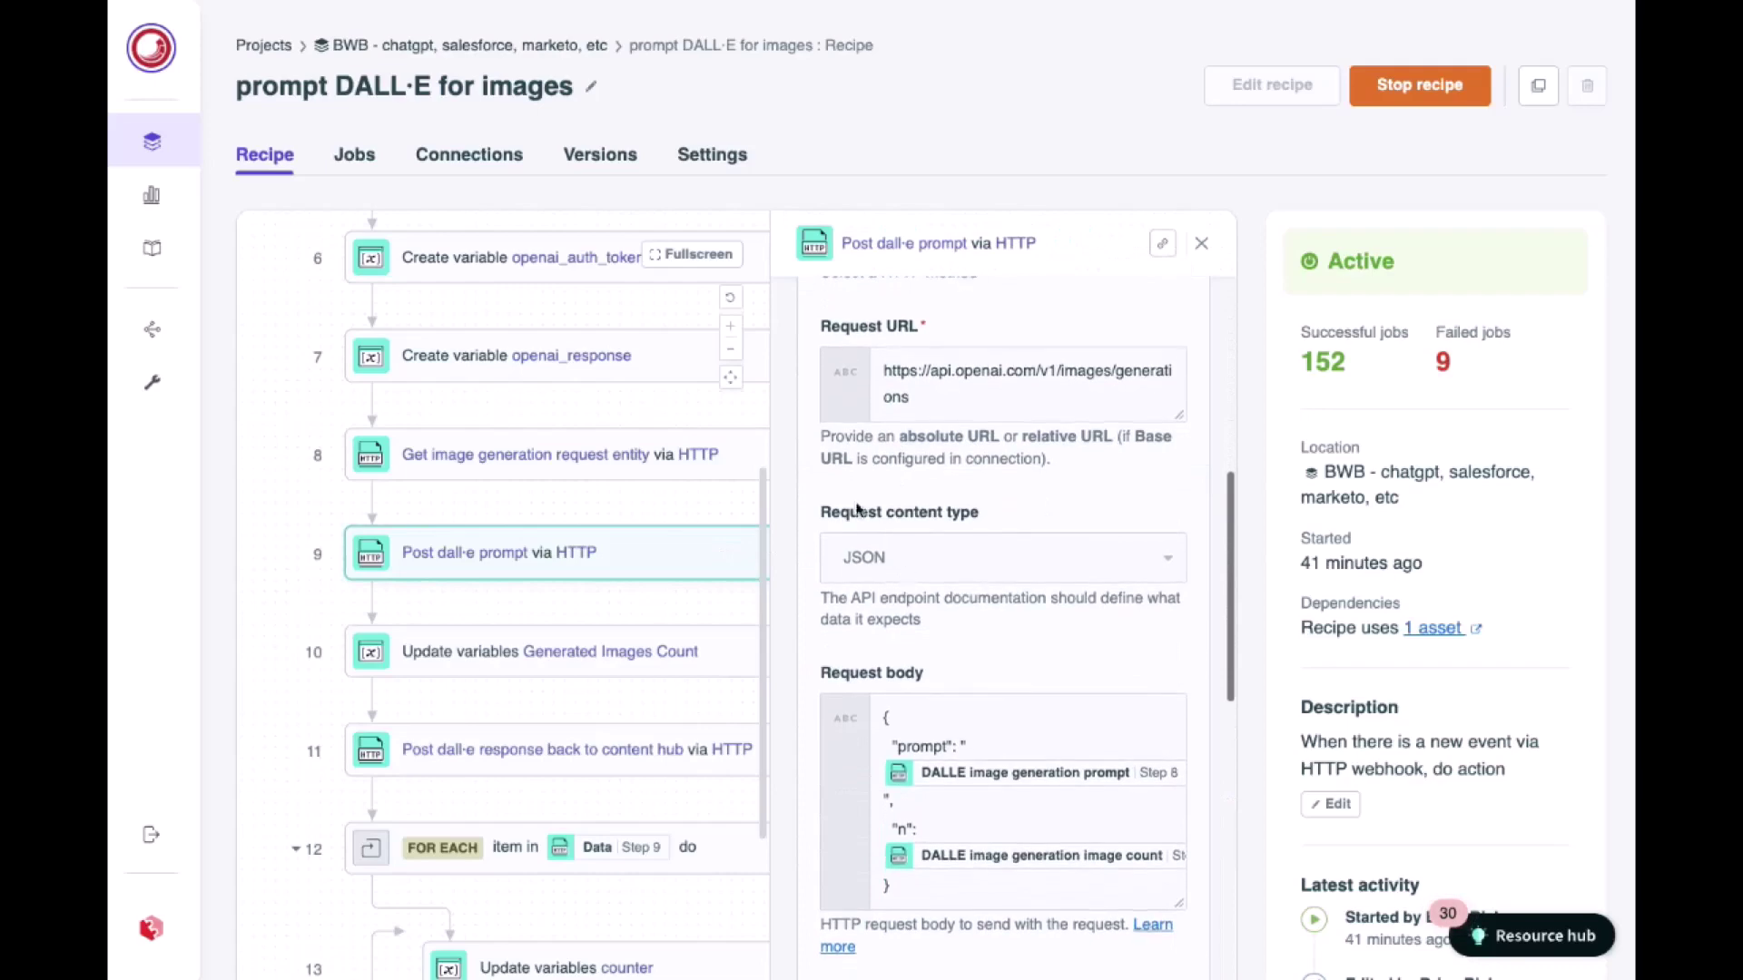
left_click_drag(800, 319, 1199, 964)
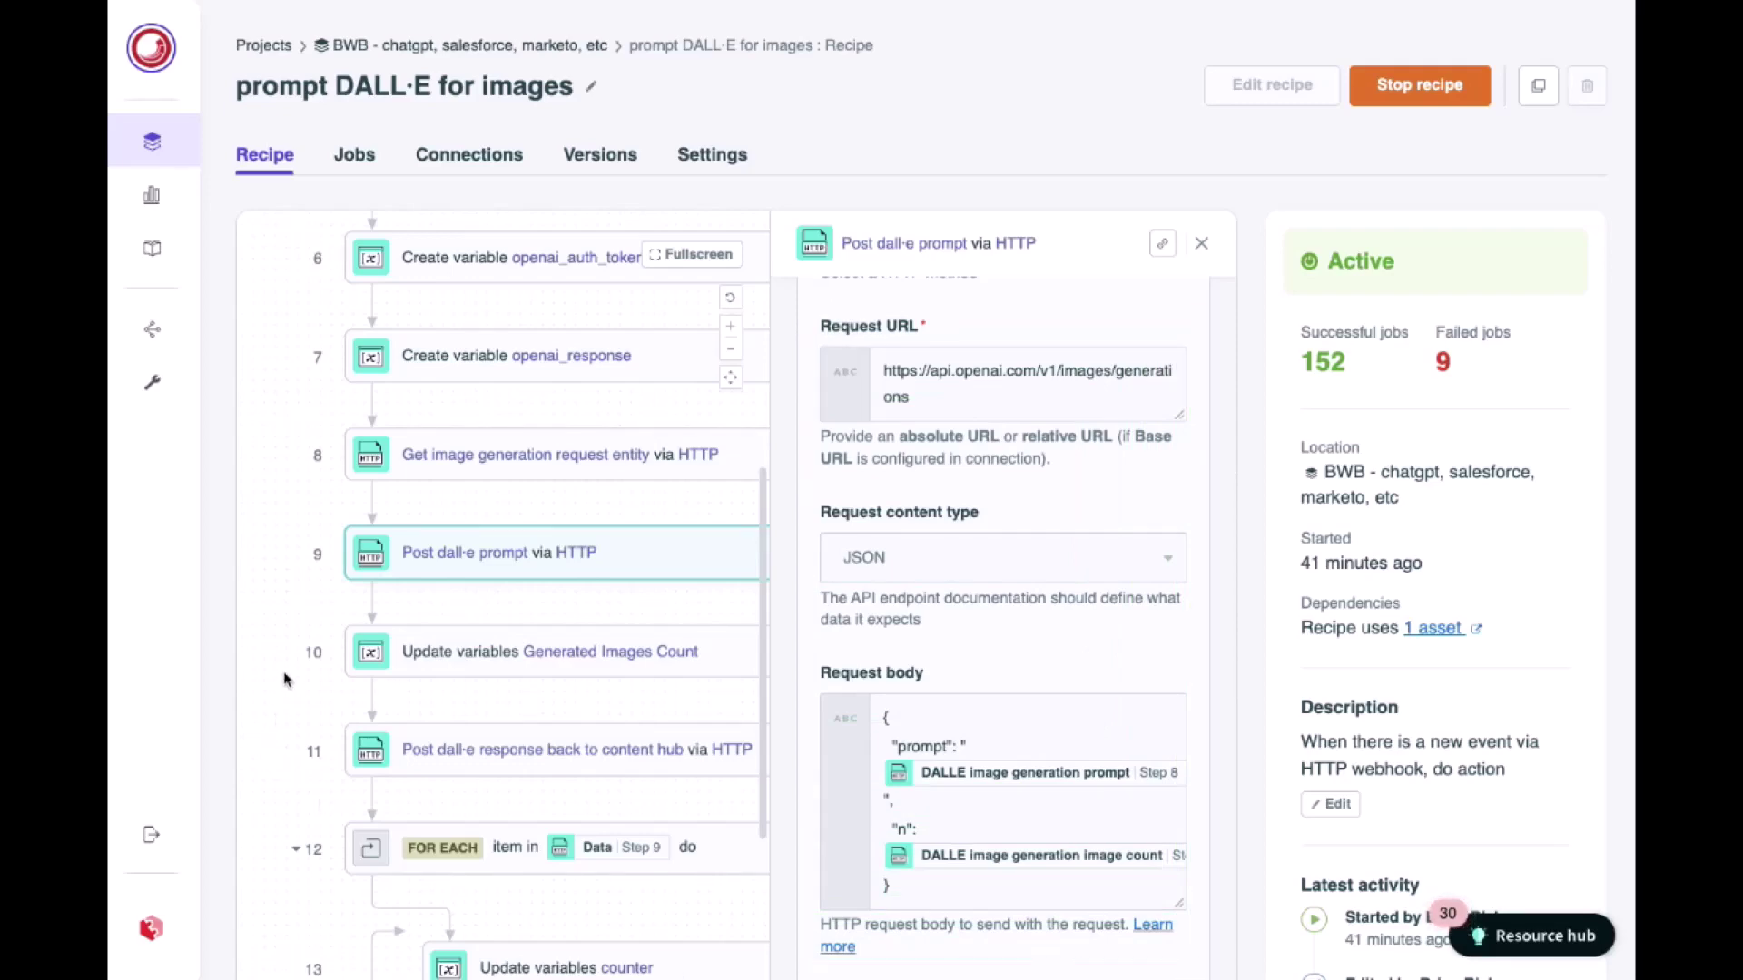
left_click(1201, 244)
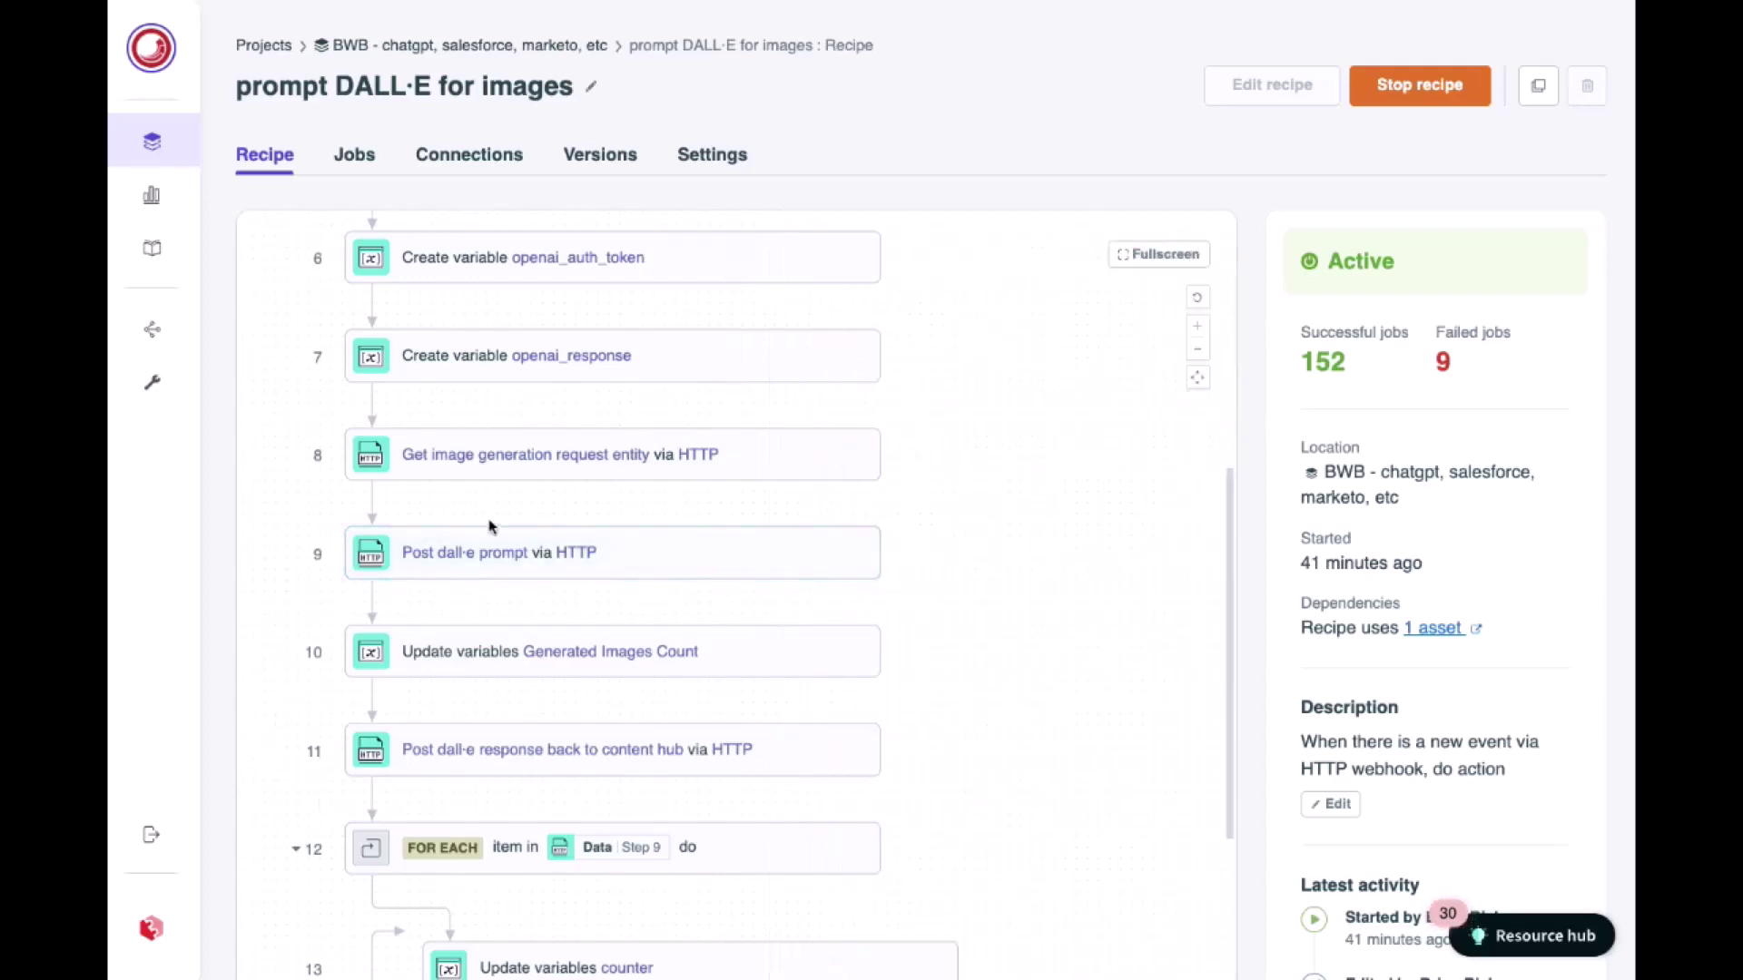
scroll(483, 528, "down", 4)
scroll(483, 528, "down", 1)
left_click_drag(287, 390, 1012, 785)
scroll(1008, 776, "down", 5)
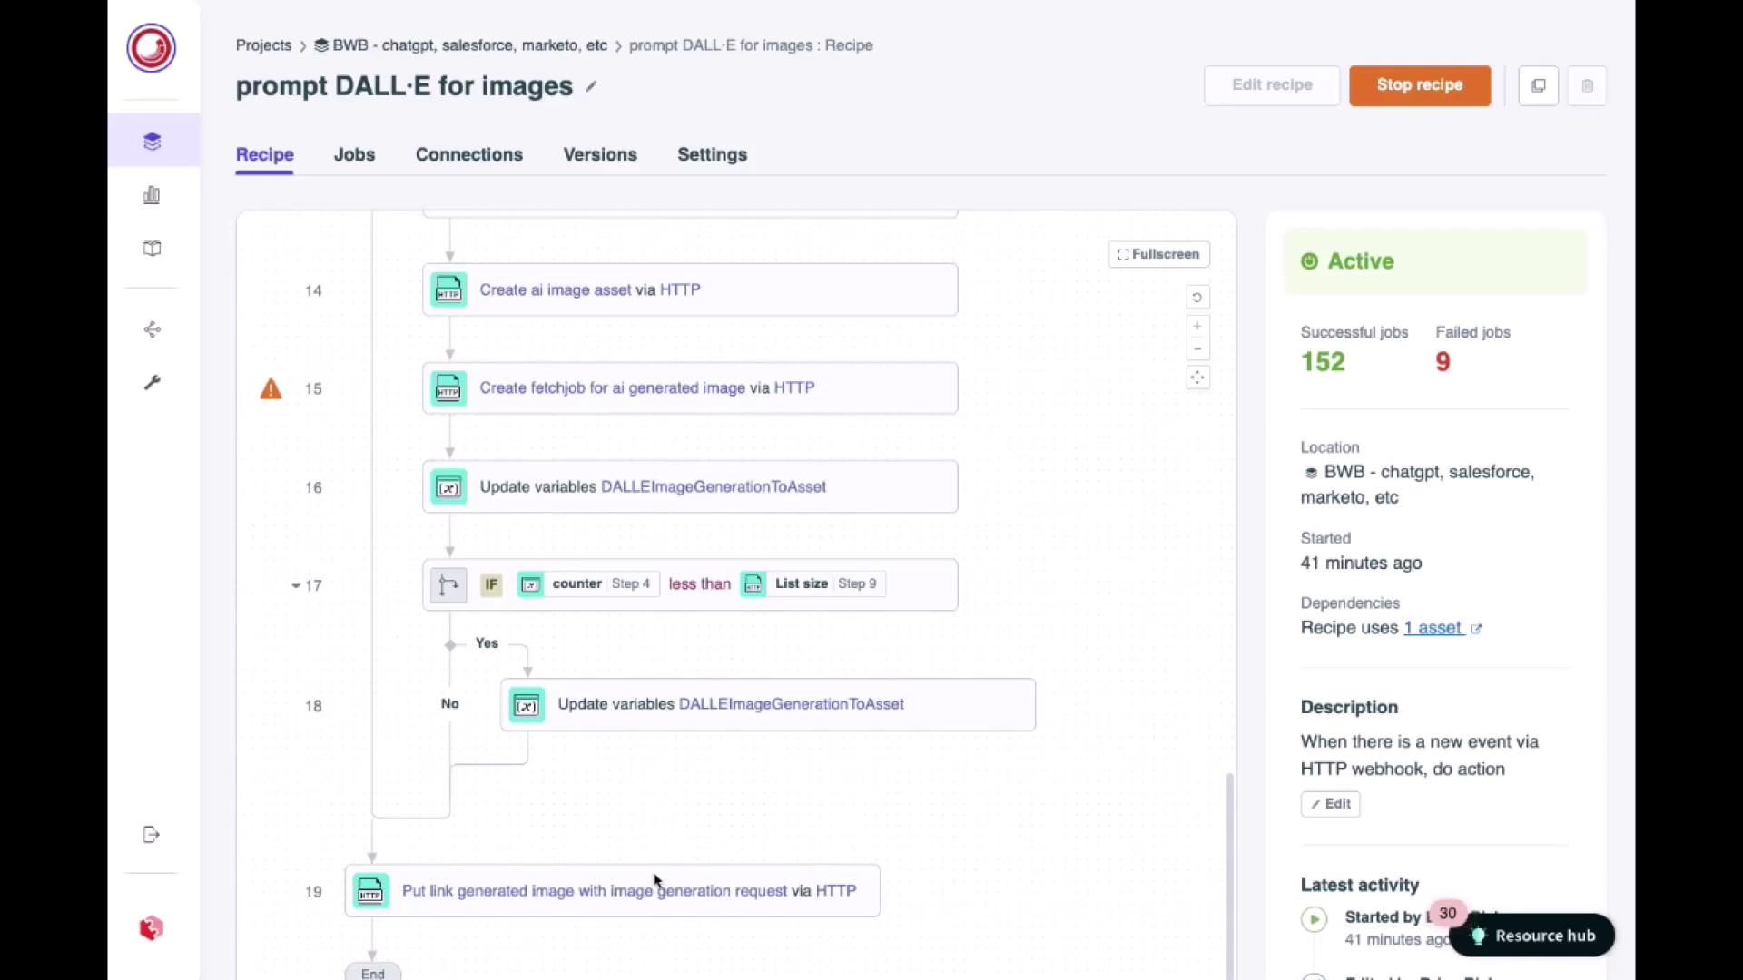
Review Workato step 19's image-linking request body, then open a birthday-cake image asset for request 49478.
left_click(680, 888)
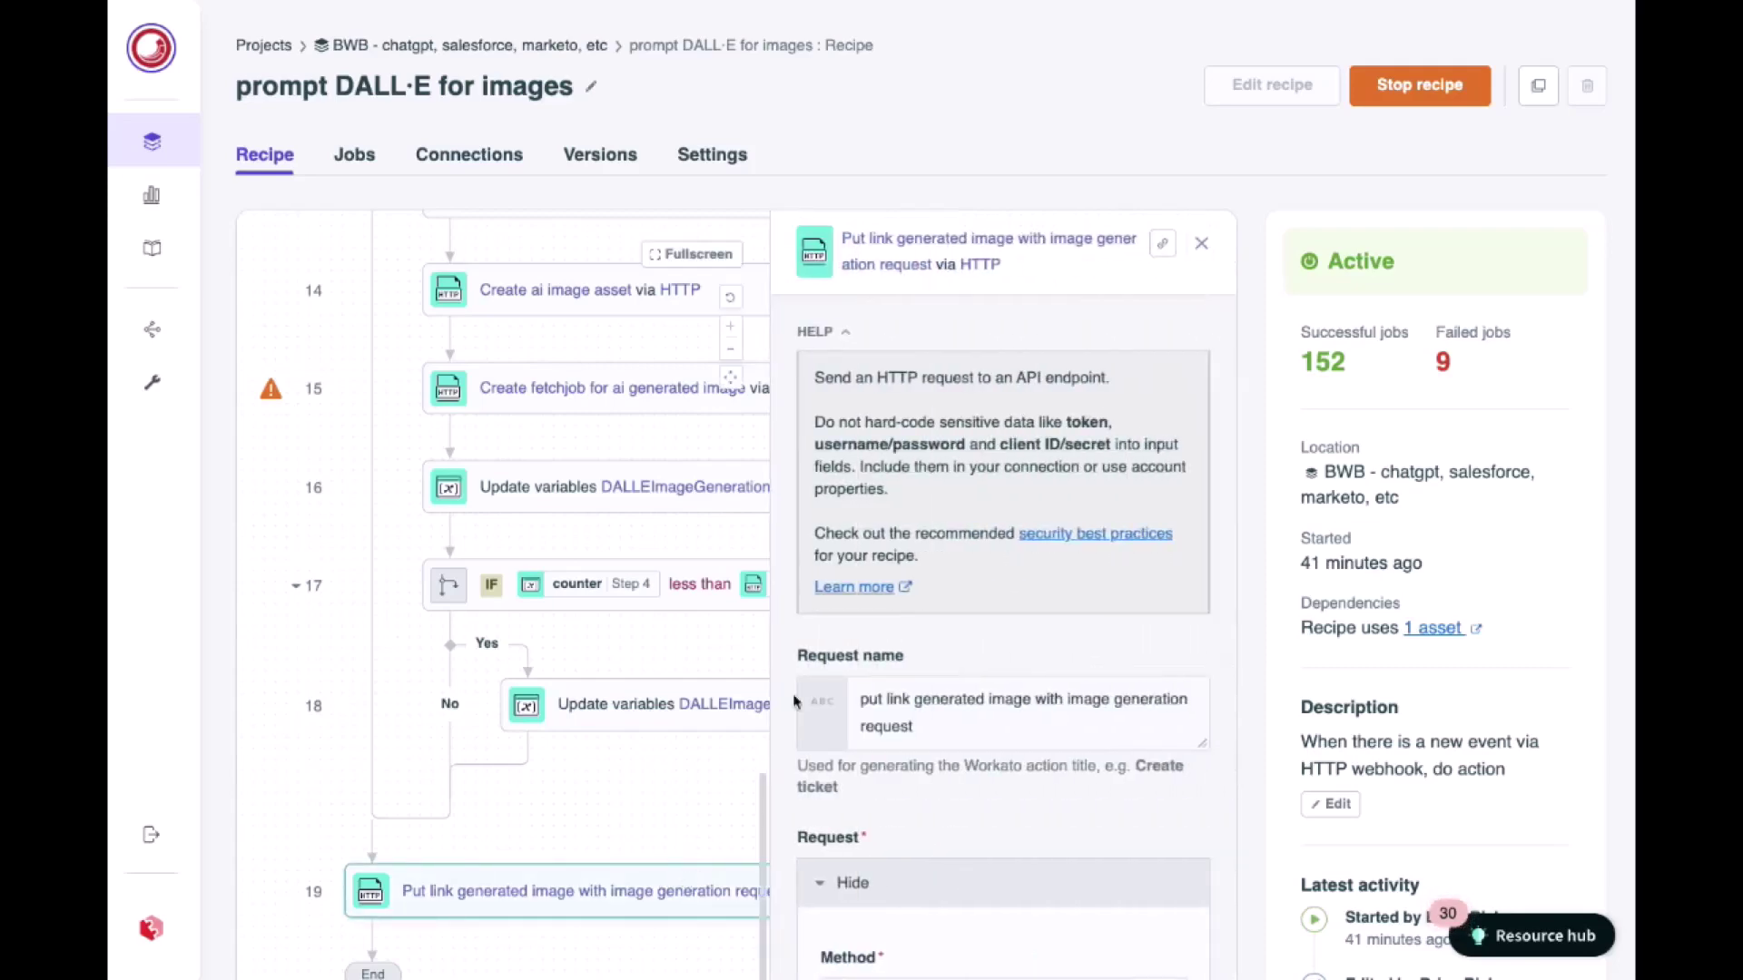
scroll(828, 694, "down", 4)
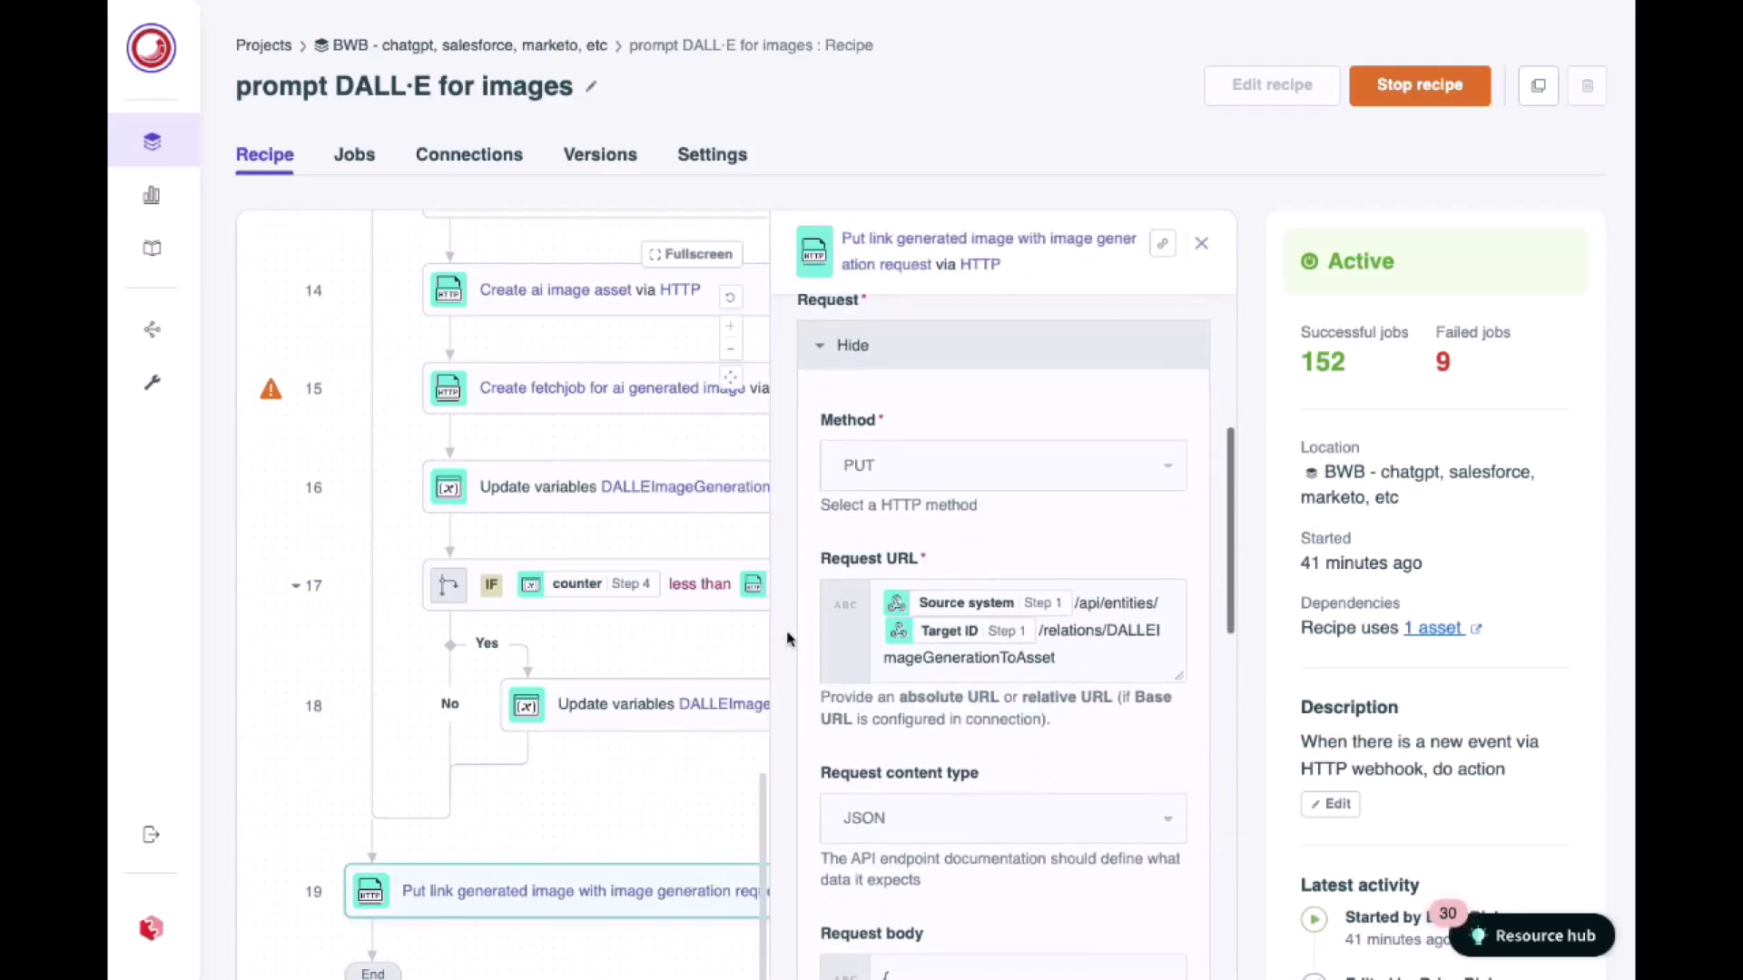
scroll(787, 639, "down", 3)
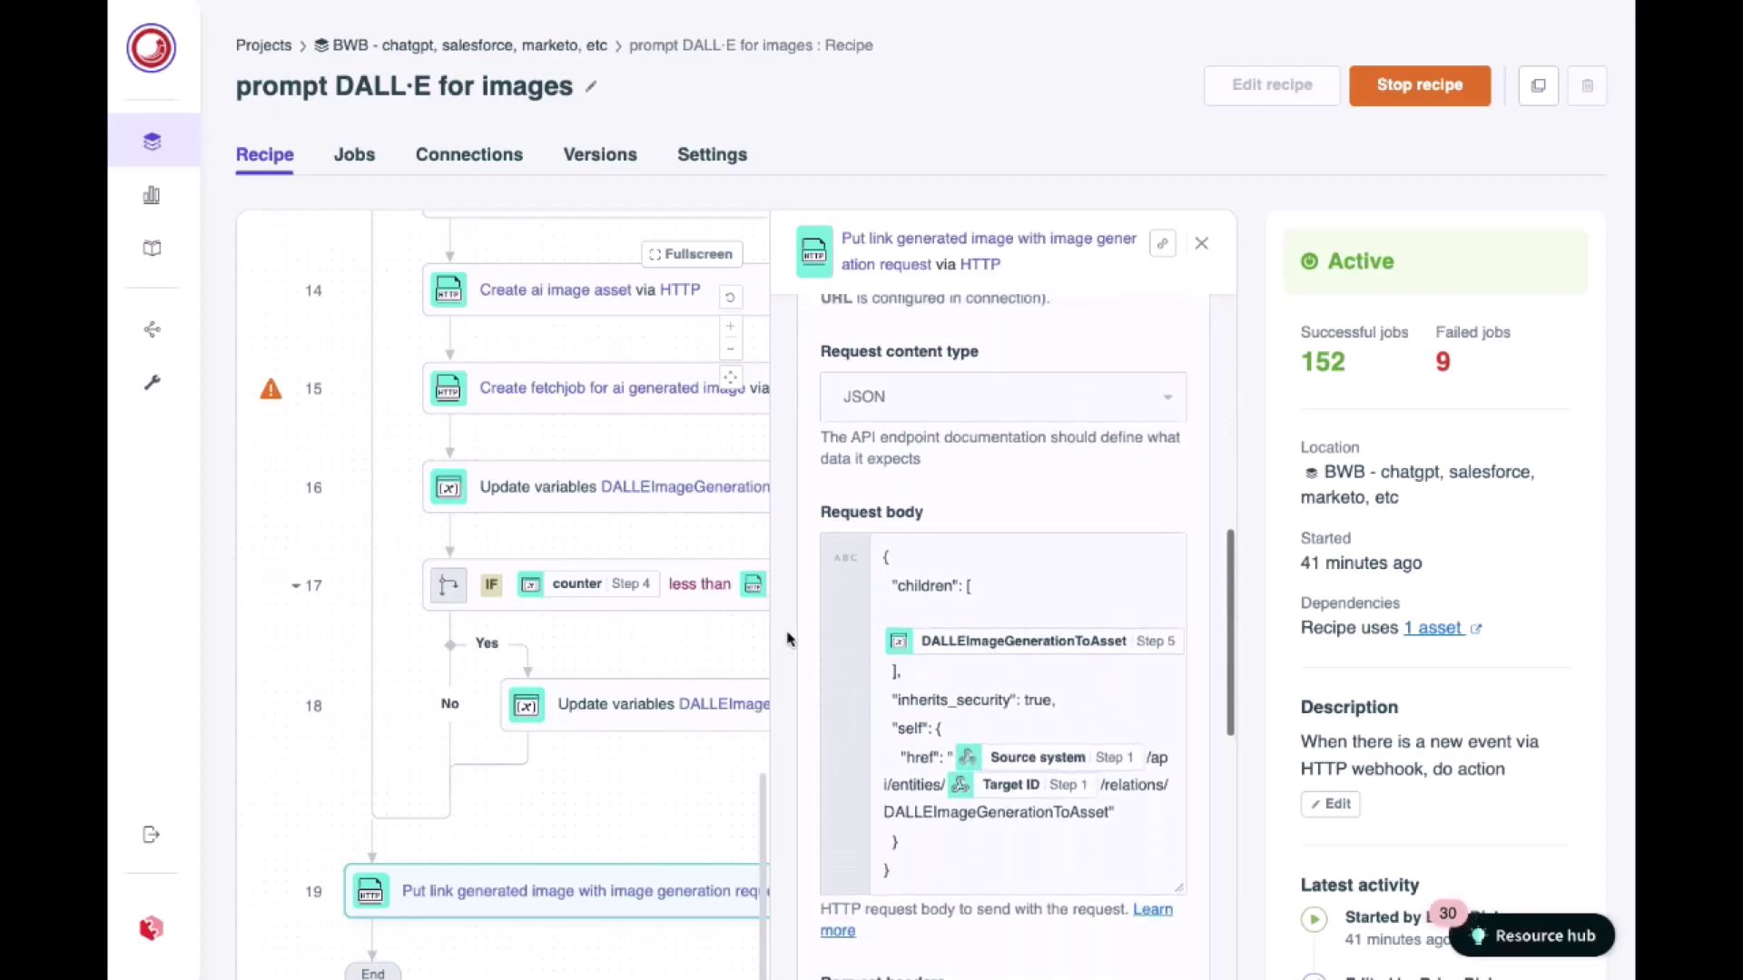
scroll(787, 639, "up", 2)
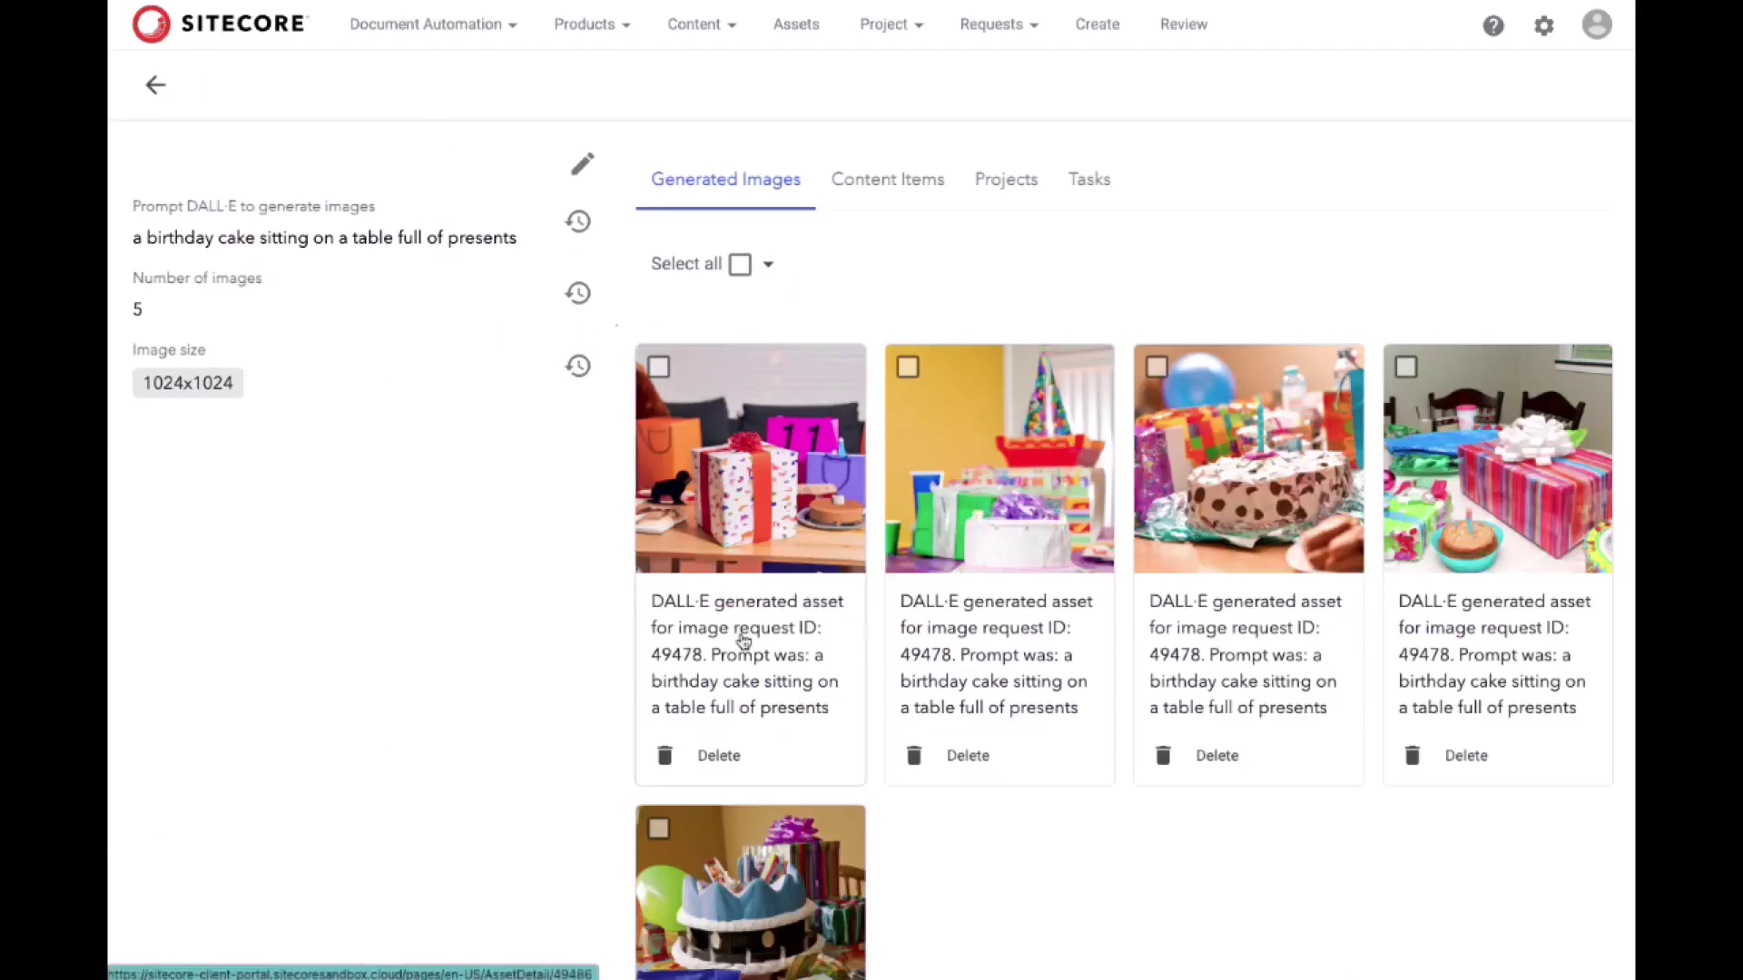
left_click(1201, 640)
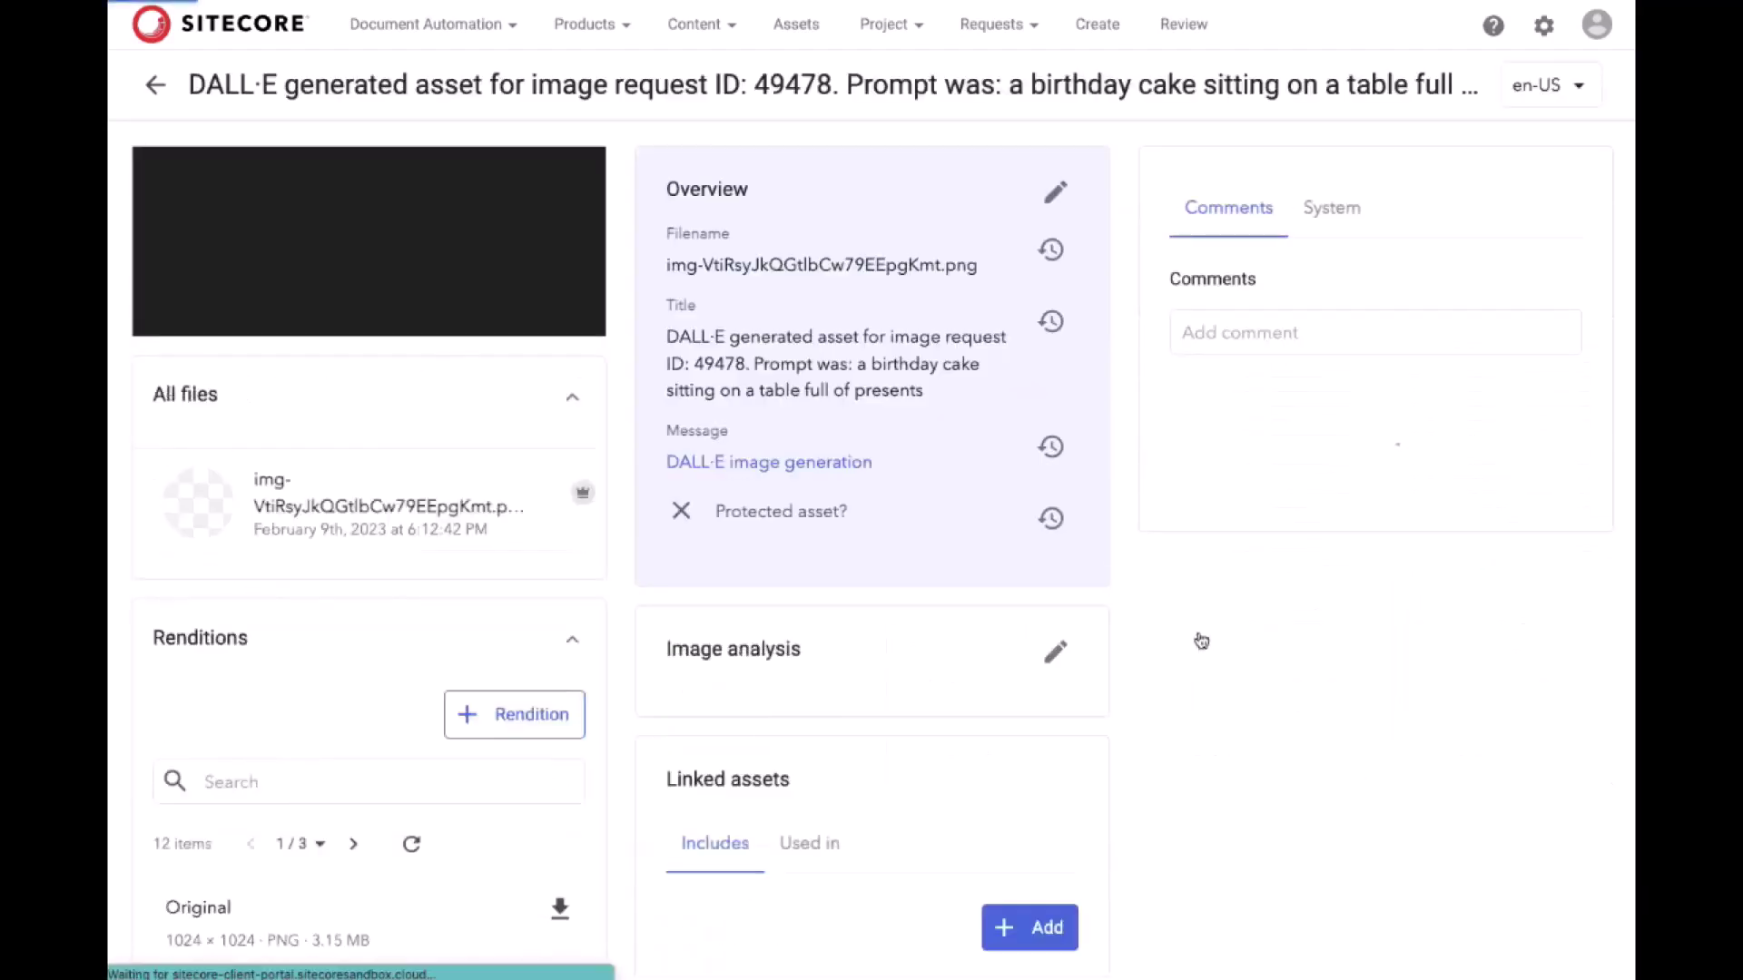